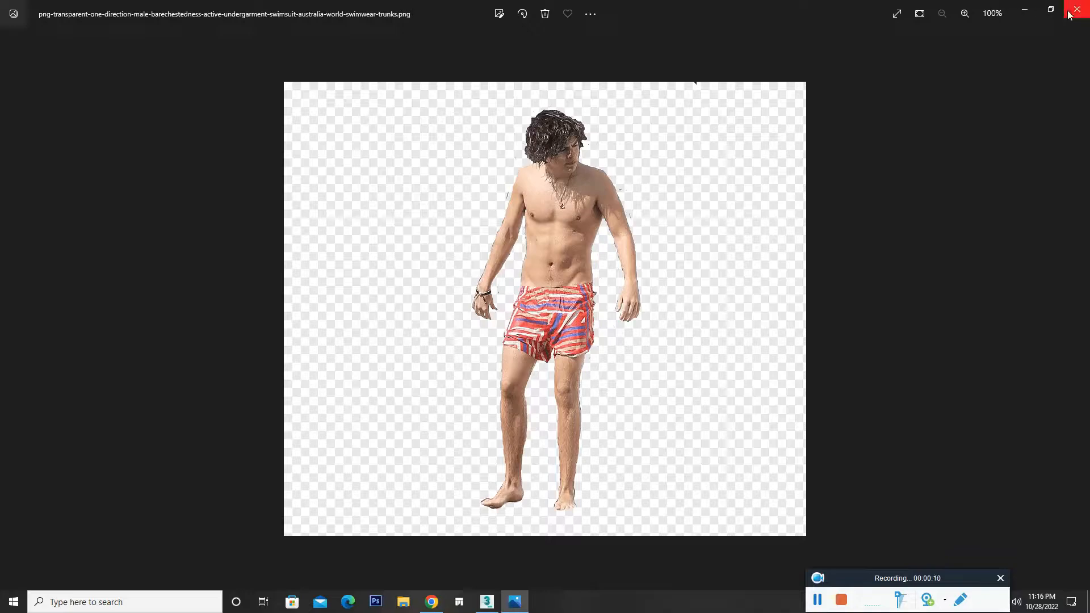
# Step: Switch to 3ds Max and create a plane about 12.7 ft long and 11.3 ft wide beside the marble room in the front view
pyautogui.click(487, 602)
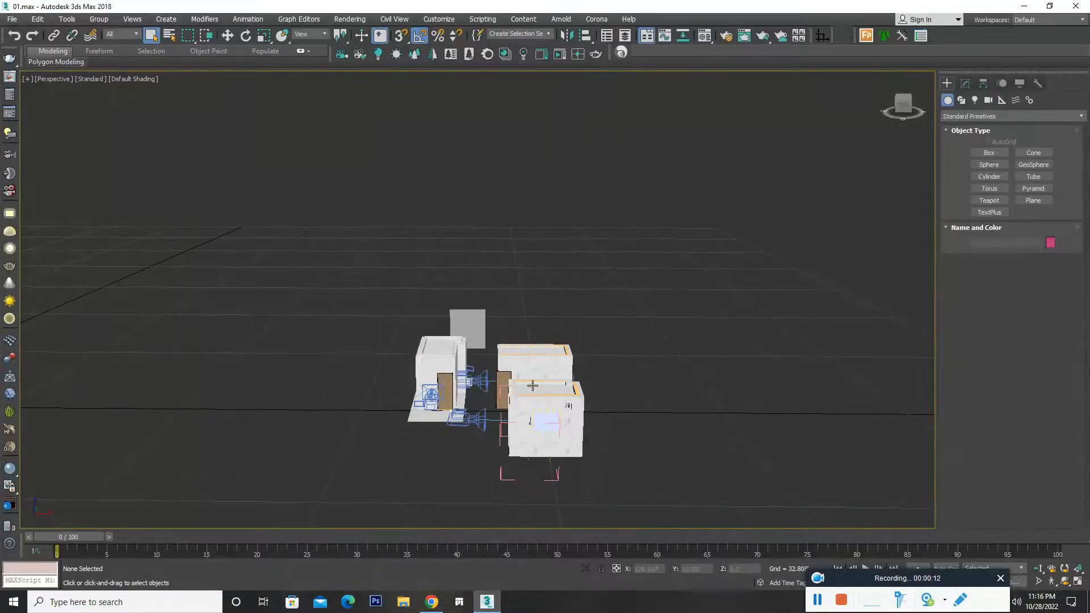
pyautogui.press('f')
pyautogui.scroll(8, 611, 312)
pyautogui.moveTo(610, 312); pyautogui.dragTo(182, 298, button='middle')
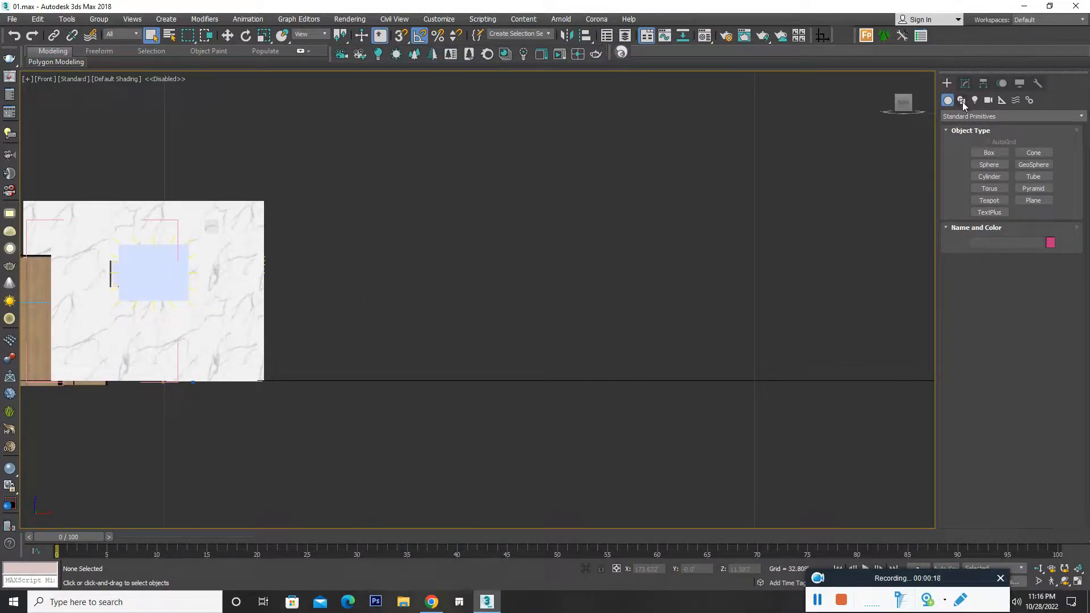
pyautogui.click(1031, 200)
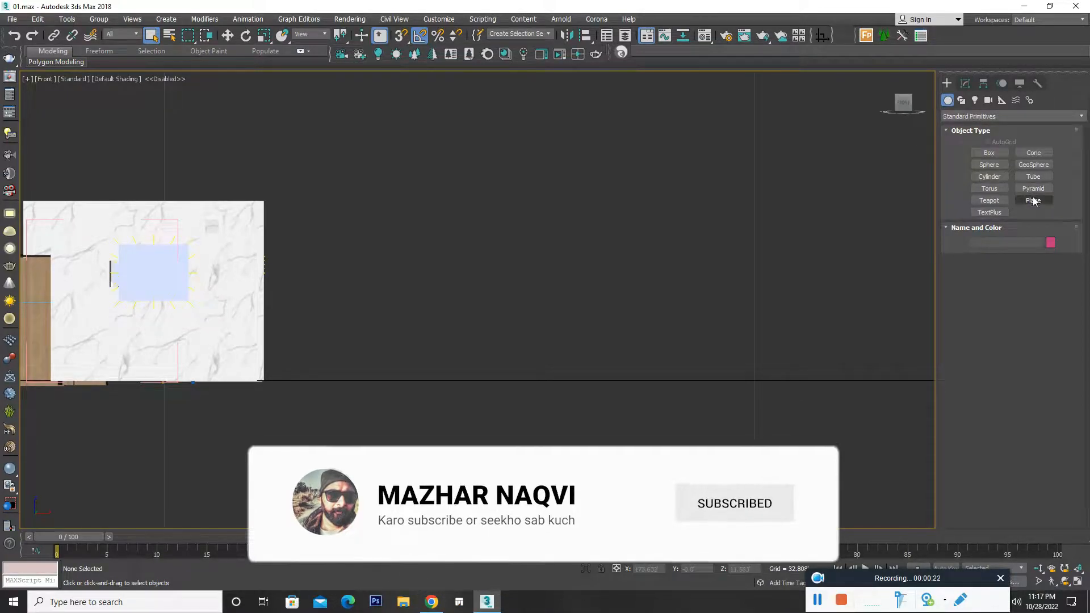
pyautogui.moveTo(424, 212); pyautogui.dragTo(336, 190, button='middle')
pyautogui.moveTo(349, 158); pyautogui.dragTo(553, 385)
# Step: Change the unused material in the first slot of the fourth sample row to a CoronaMtl
pyautogui.press('m')
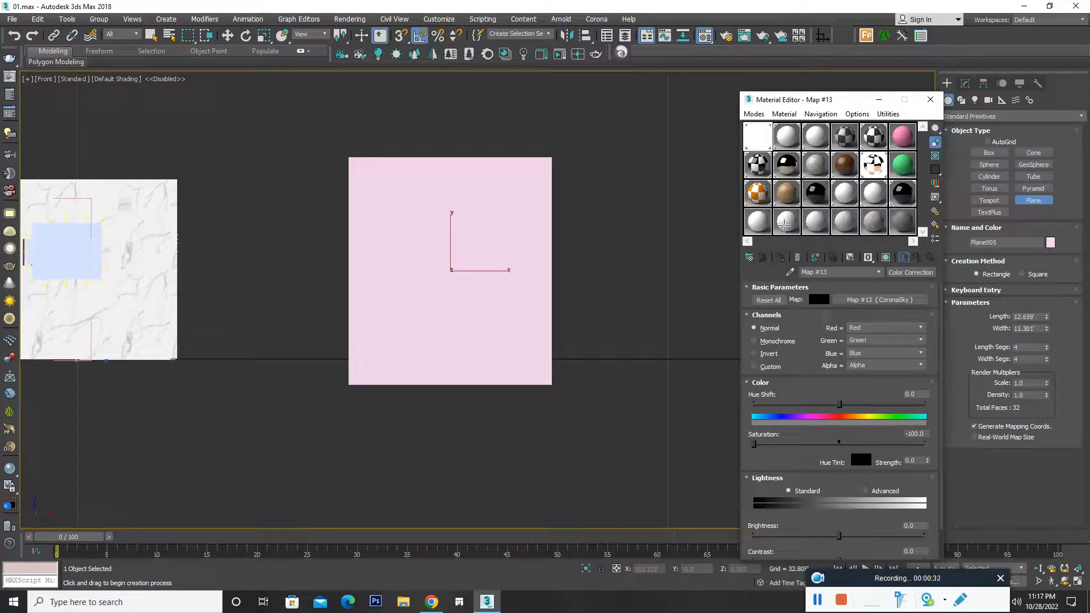
pyautogui.click(760, 224)
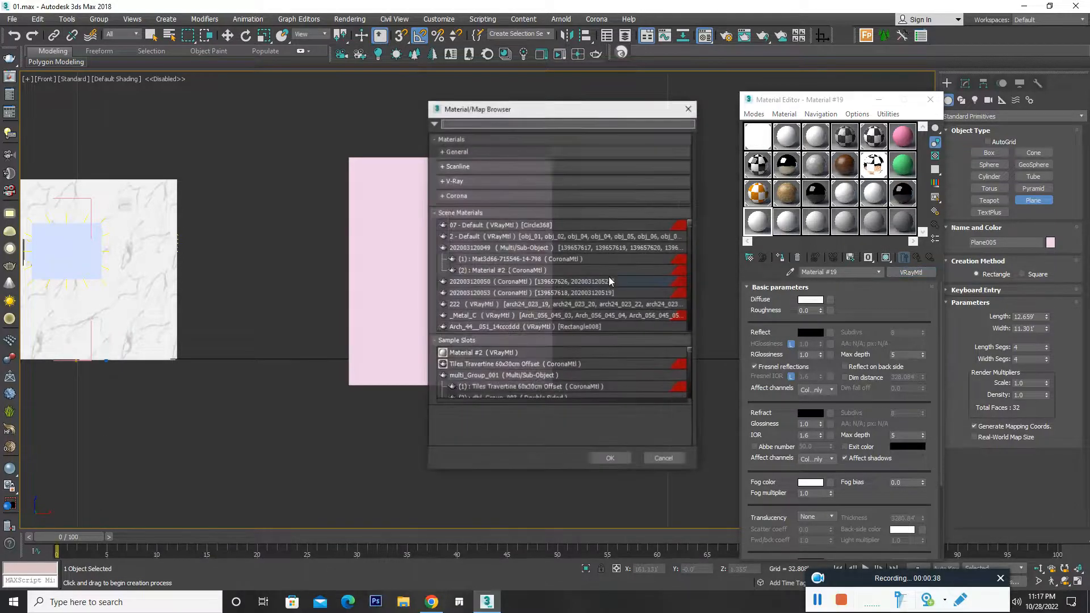
pyautogui.write('bit')
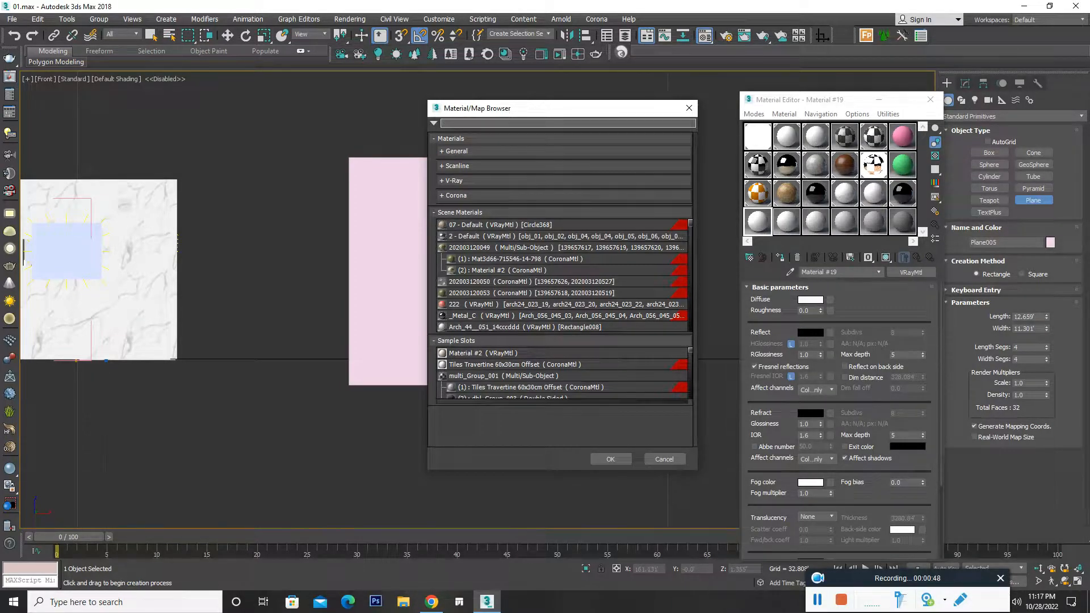
pyautogui.doubleClick(490, 122)
pyautogui.write('coro')
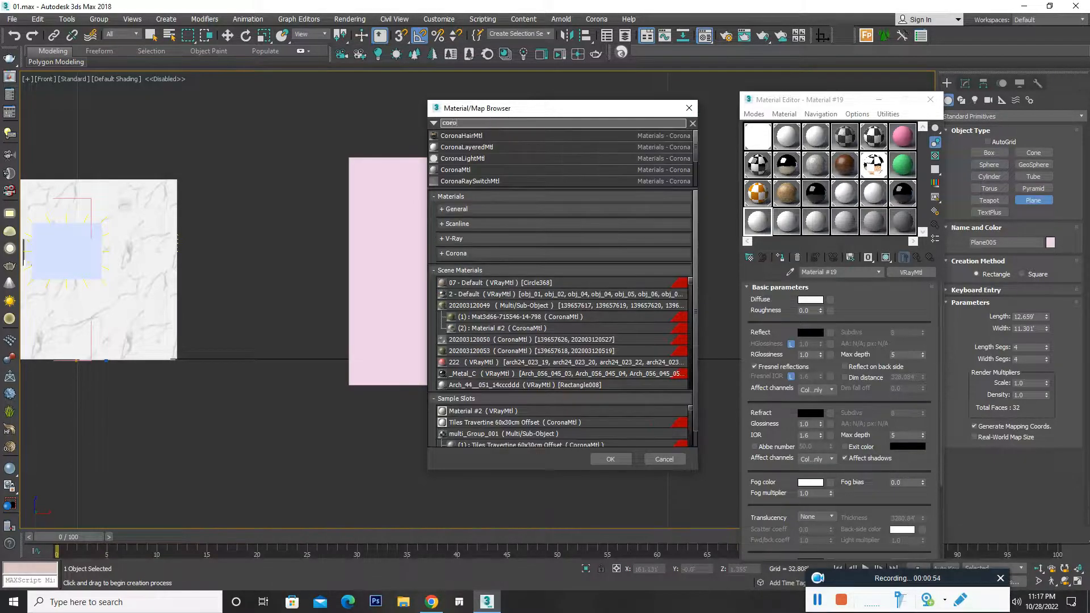
pyautogui.press('Down')
pyautogui.press('Down')
pyautogui.press('Down')
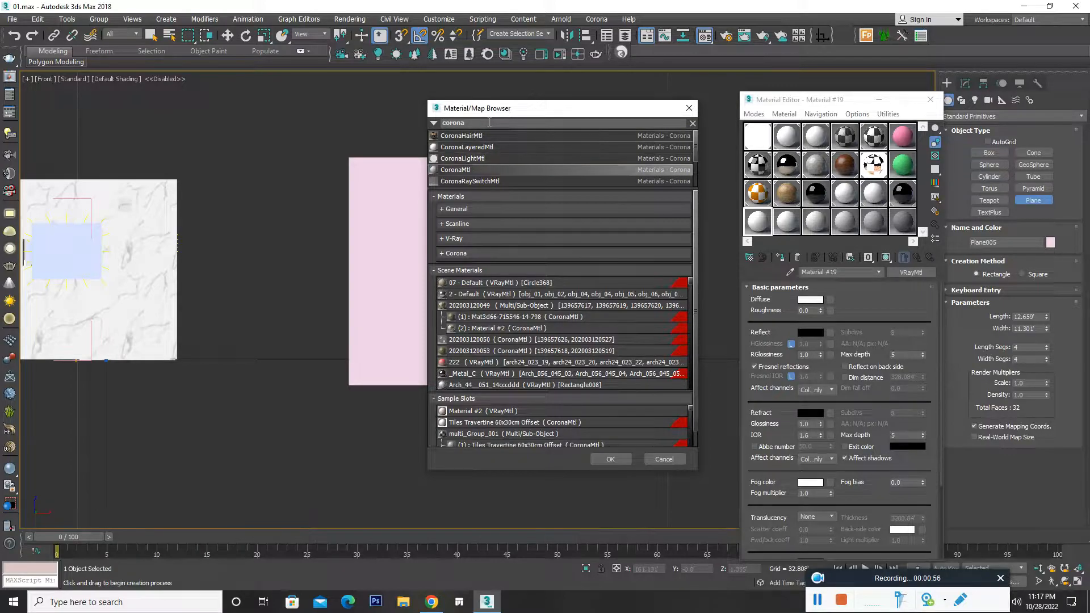
pyautogui.press('Return')
# Step: Load the transparent PNG of the standing man from the Desktop as the material's diffuse bitmap
pyautogui.click(908, 307)
pyautogui.write('bit')
pyautogui.press('Down')
pyautogui.press('Return')
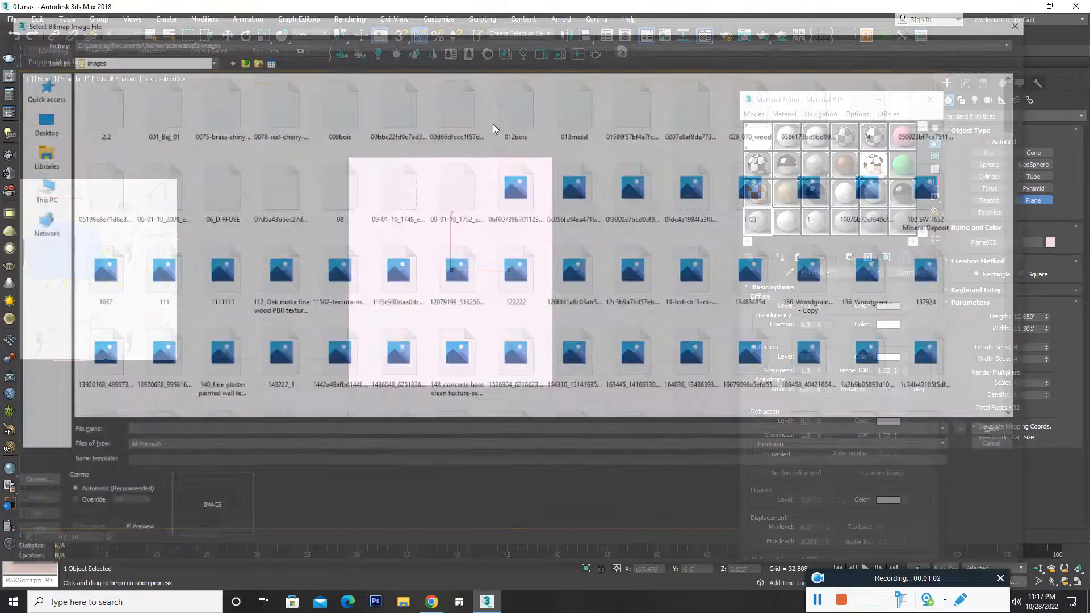
pyautogui.click(38, 120)
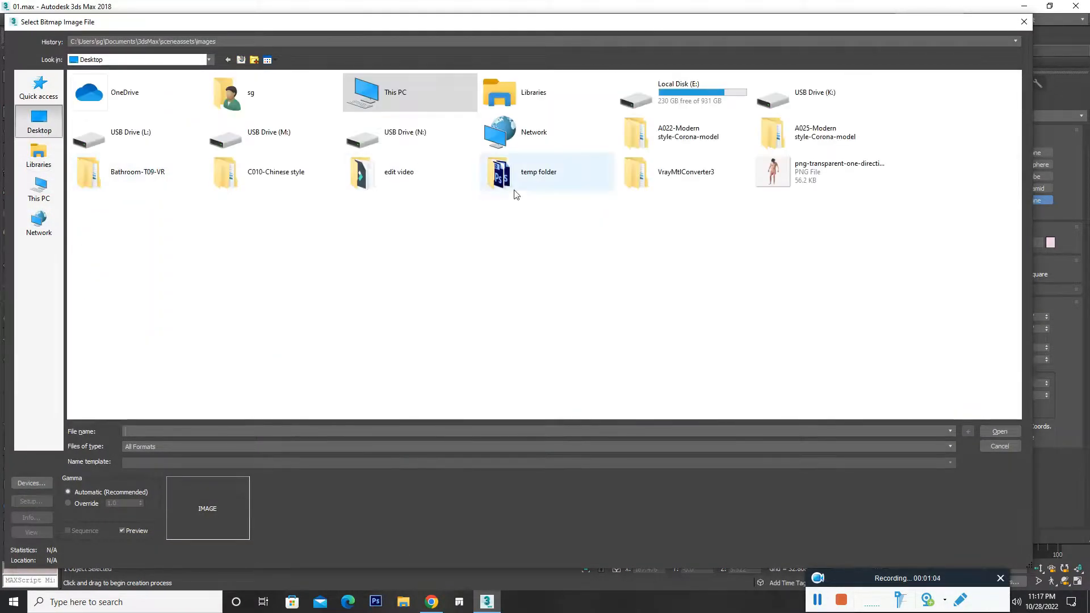
pyautogui.doubleClick(779, 174)
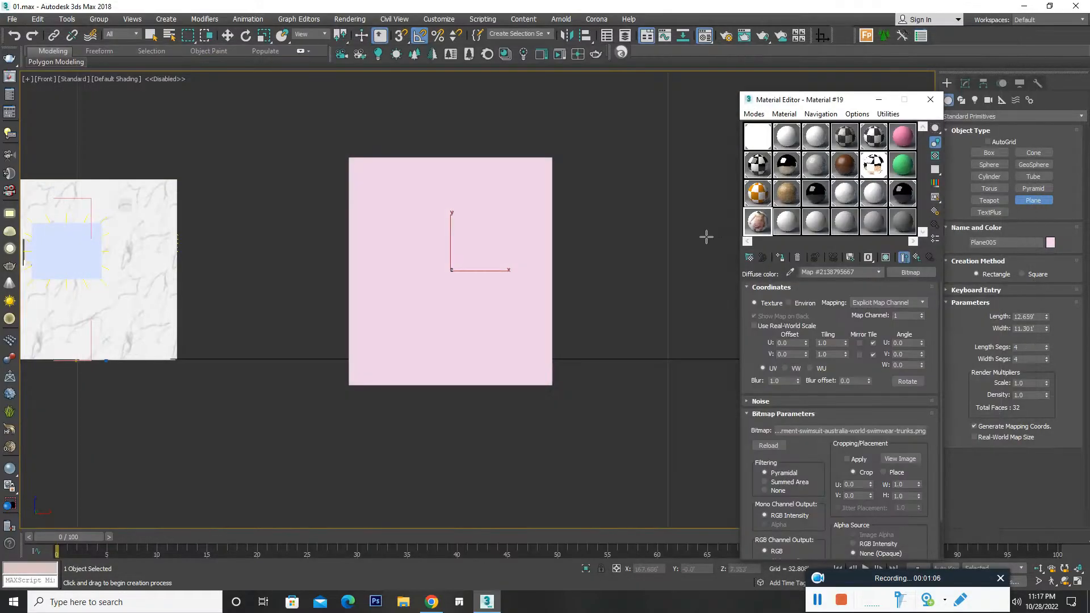
# Step: Assign the man material to the new plane and show its texture in the front viewport
pyautogui.moveTo(761, 223); pyautogui.dragTo(495, 261)
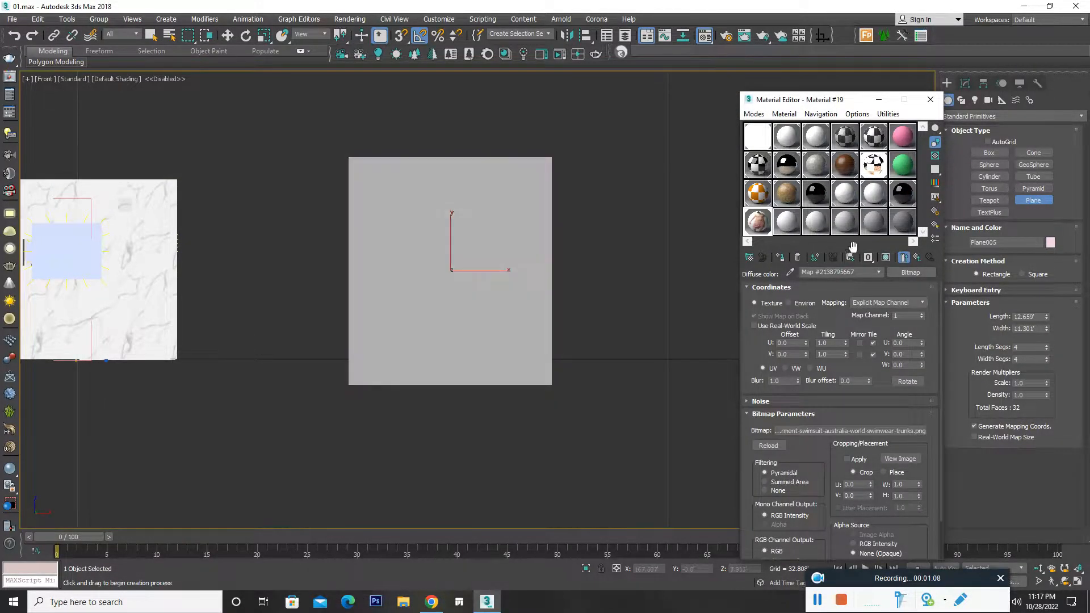
pyautogui.click(886, 258)
pyautogui.keyDown('alt'); pyautogui.moveTo(490, 255); pyautogui.dragTo(468, 231, button='middle'); pyautogui.keyUp('alt')
pyautogui.press('f')
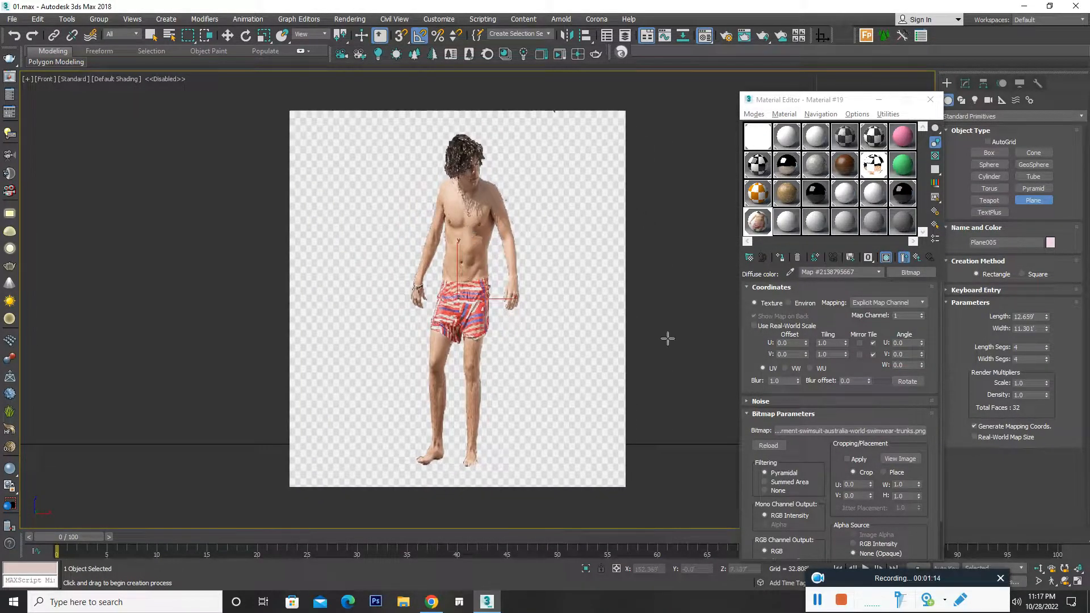
# Step: Copy the diffuse map into the Opacity slot as an instance and open the opacity bitmap's parameters
pyautogui.moveTo(748, 370); pyautogui.dragTo(758, 286)
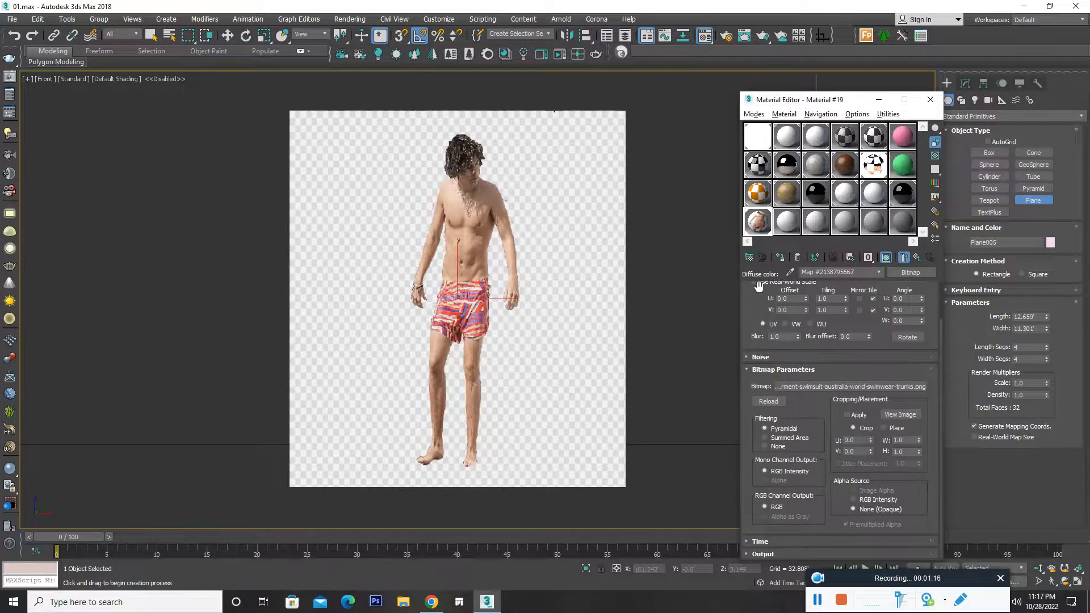
pyautogui.click(878, 272)
pyautogui.click(870, 281)
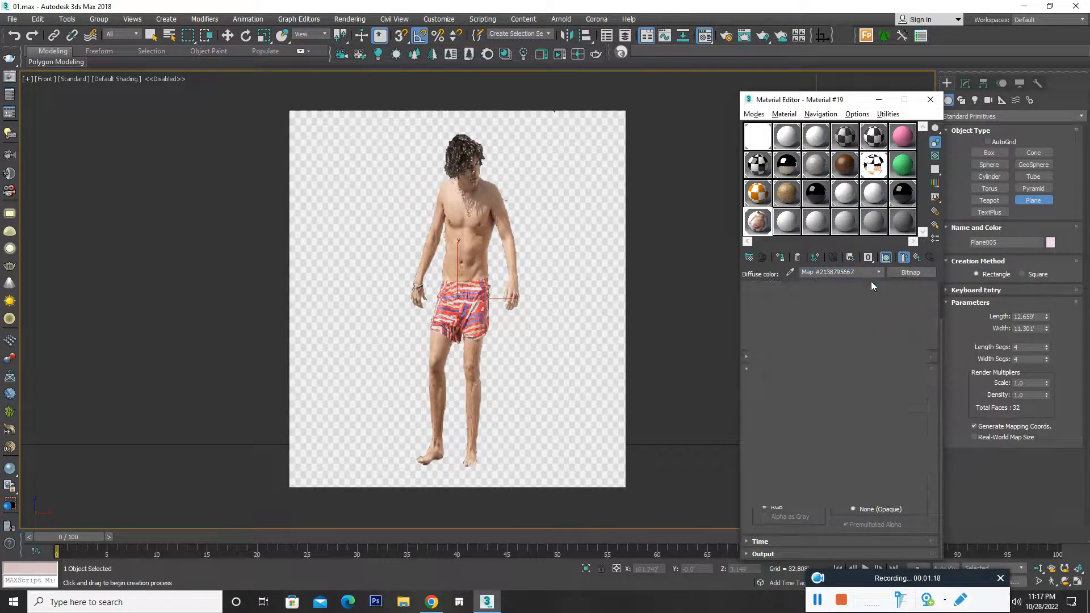
pyautogui.moveTo(749, 431); pyautogui.dragTo(775, 190)
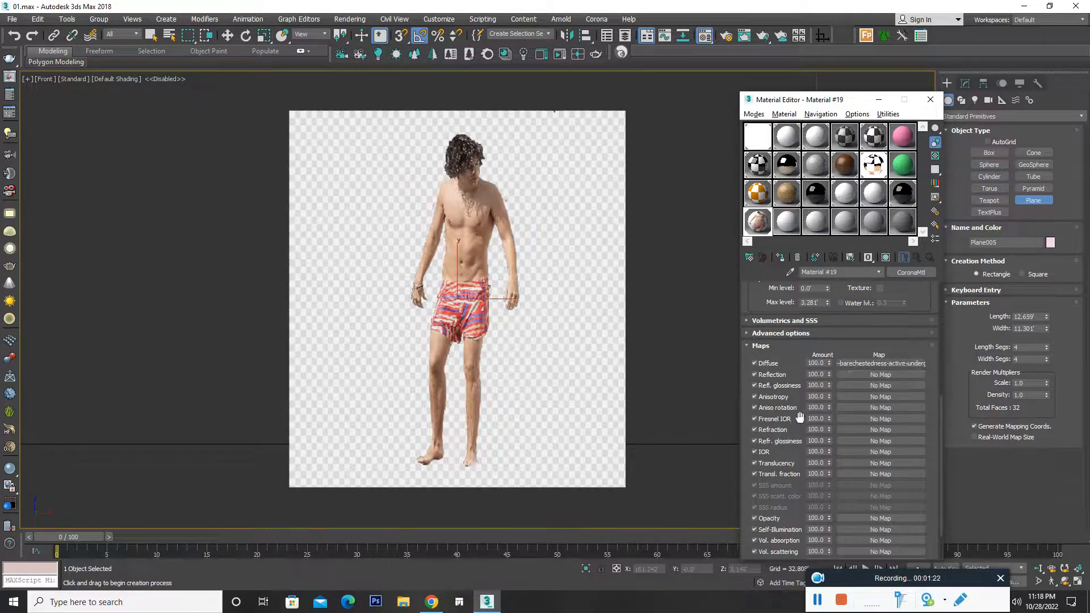
pyautogui.moveTo(865, 362); pyautogui.dragTo(860, 516)
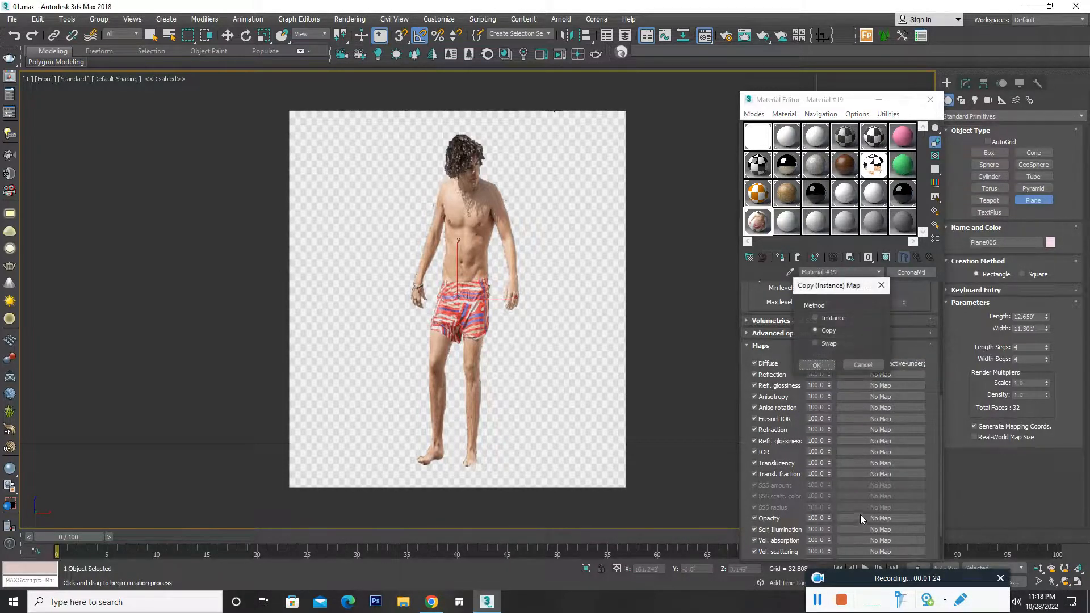
pyautogui.click(827, 317)
pyautogui.click(827, 362)
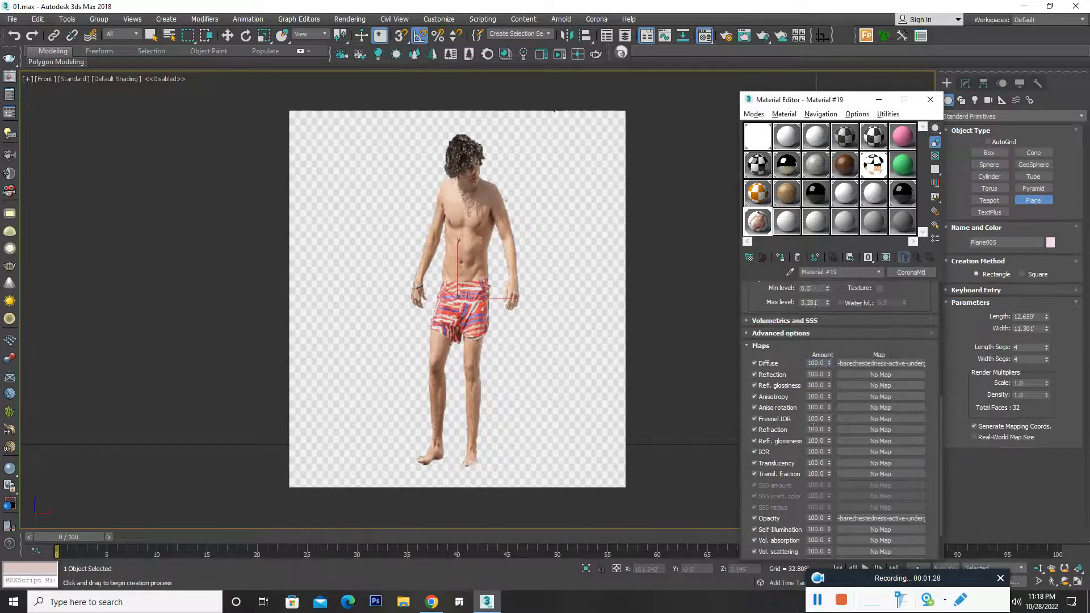
pyautogui.click(861, 518)
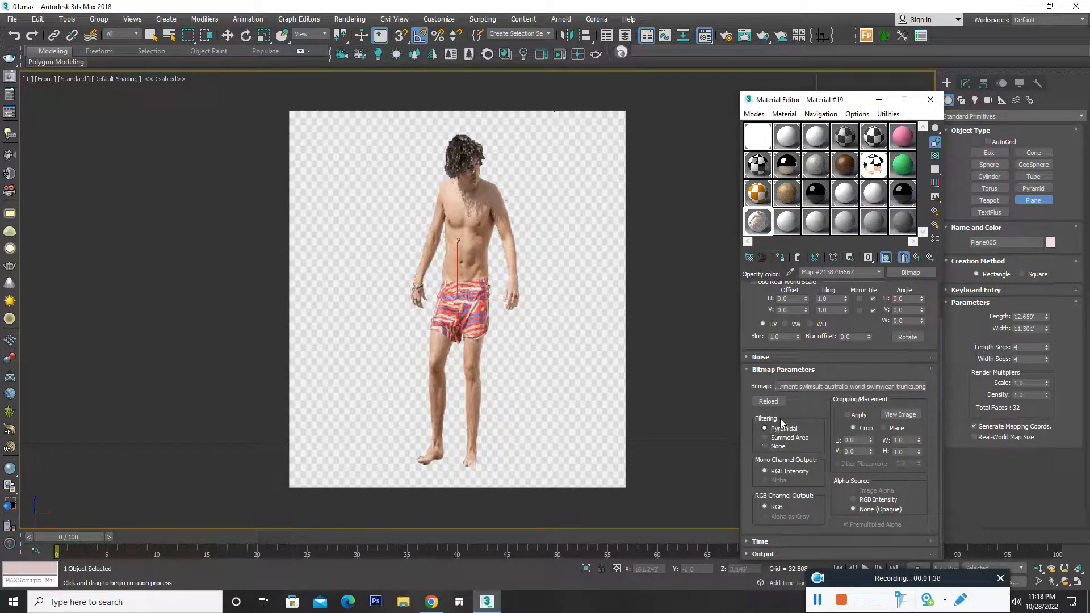
pyautogui.moveTo(805, 405); pyautogui.dragTo(812, 450)
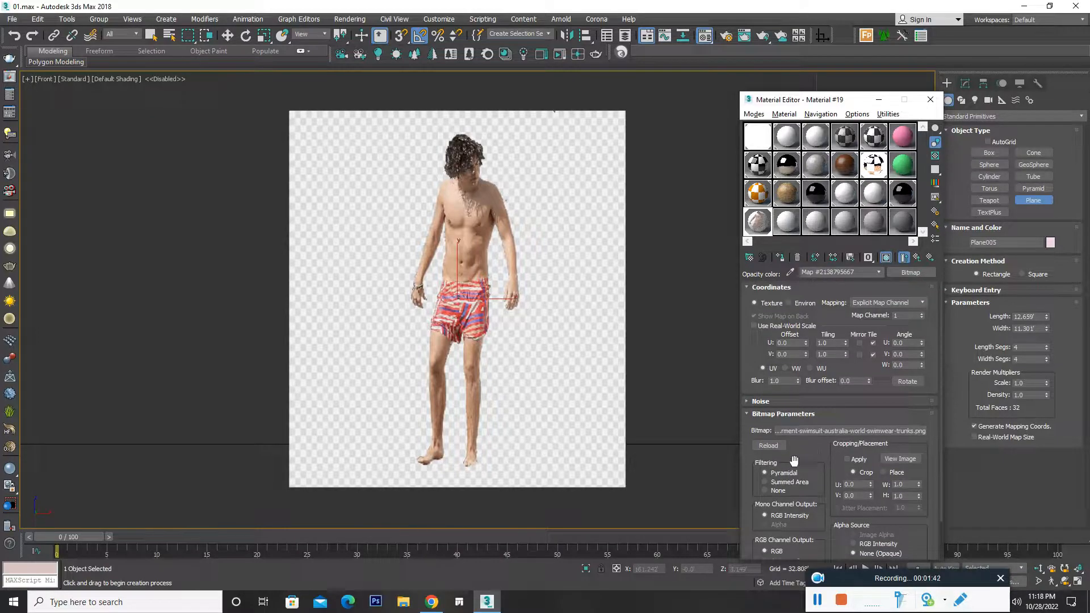
# Step: Open the environment settings and start a Corona interactive render, minimizing the environment, error message and render windows
pyautogui.press('8')
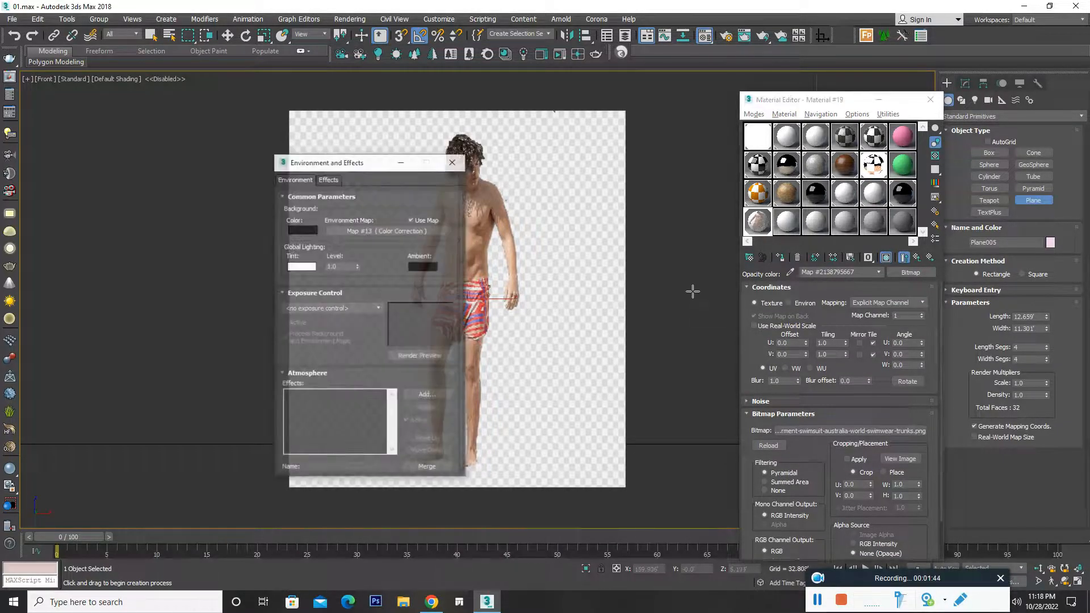
pyautogui.click(401, 162)
pyautogui.click(564, 56)
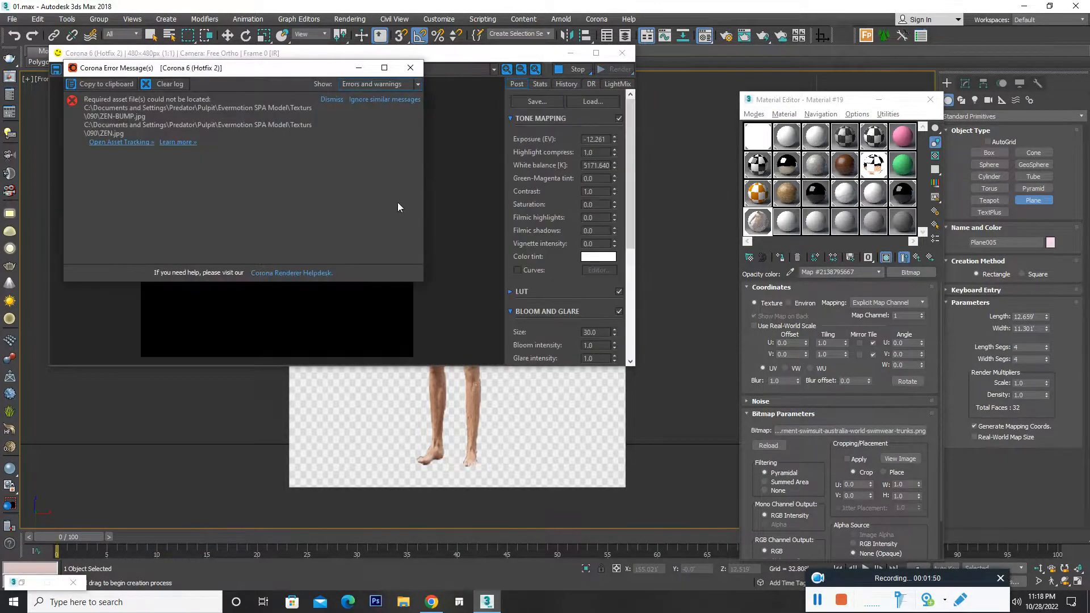
pyautogui.click(359, 67)
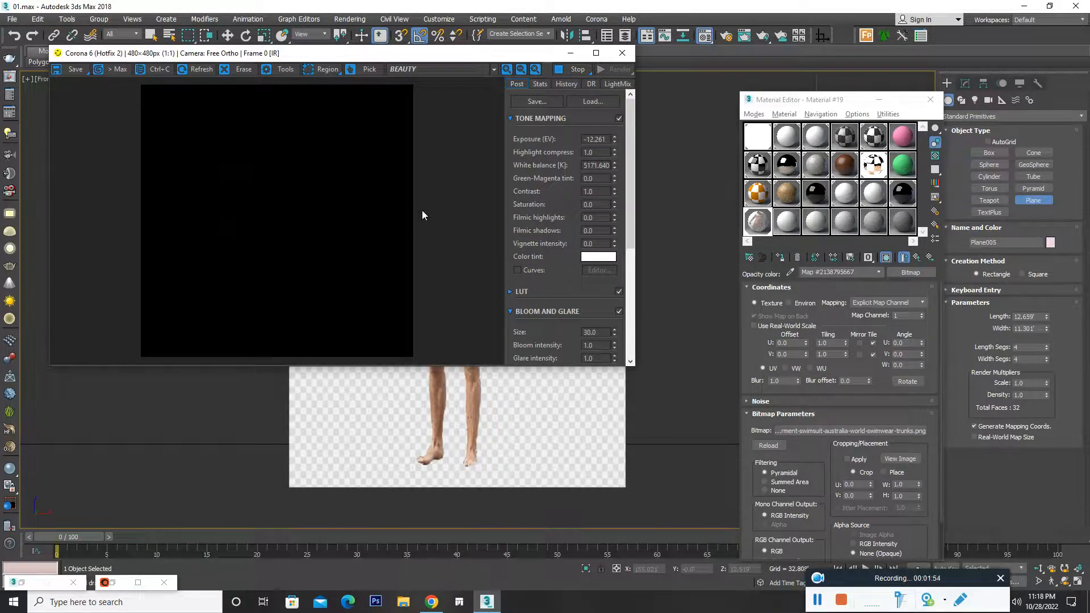
pyautogui.click(572, 53)
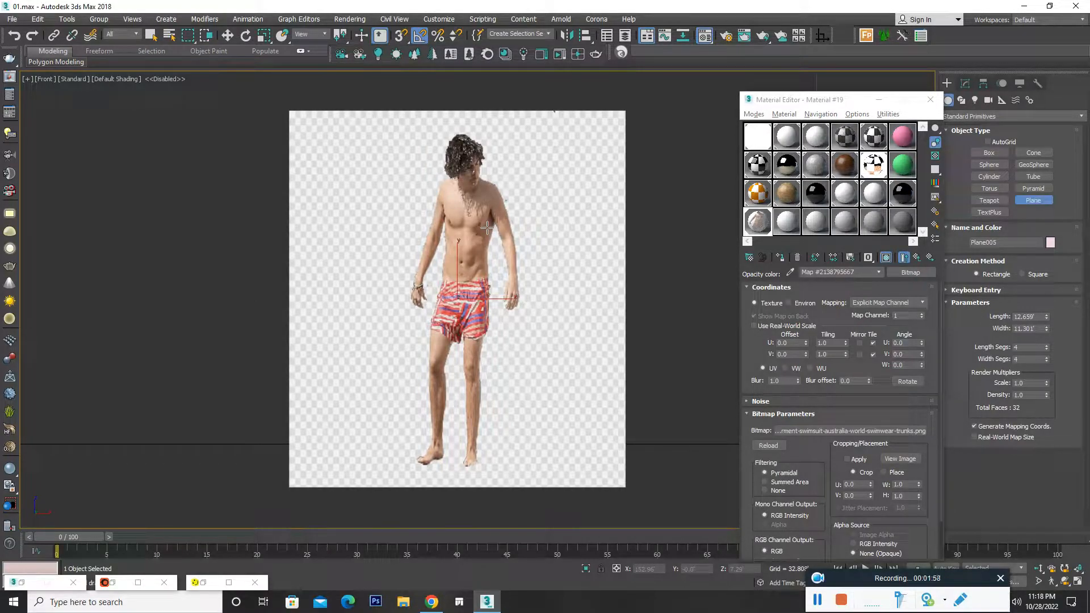
# Step: Close the material editor and create a spherical CoronaLight with a radius of about 2.08 ft in front of the plane in the top view
pyautogui.press('t')
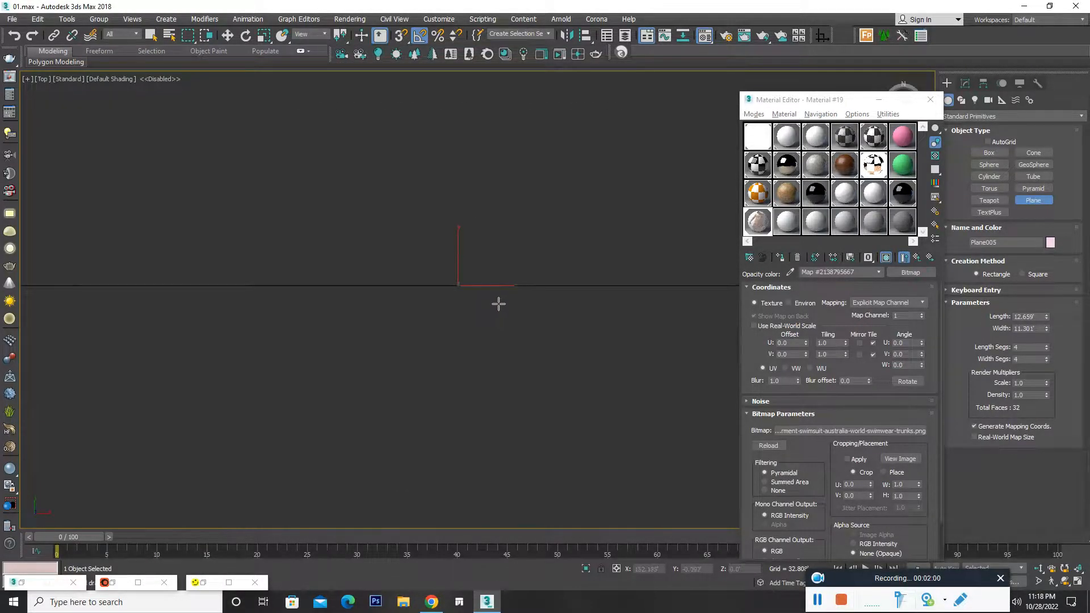
pyautogui.press('F4')
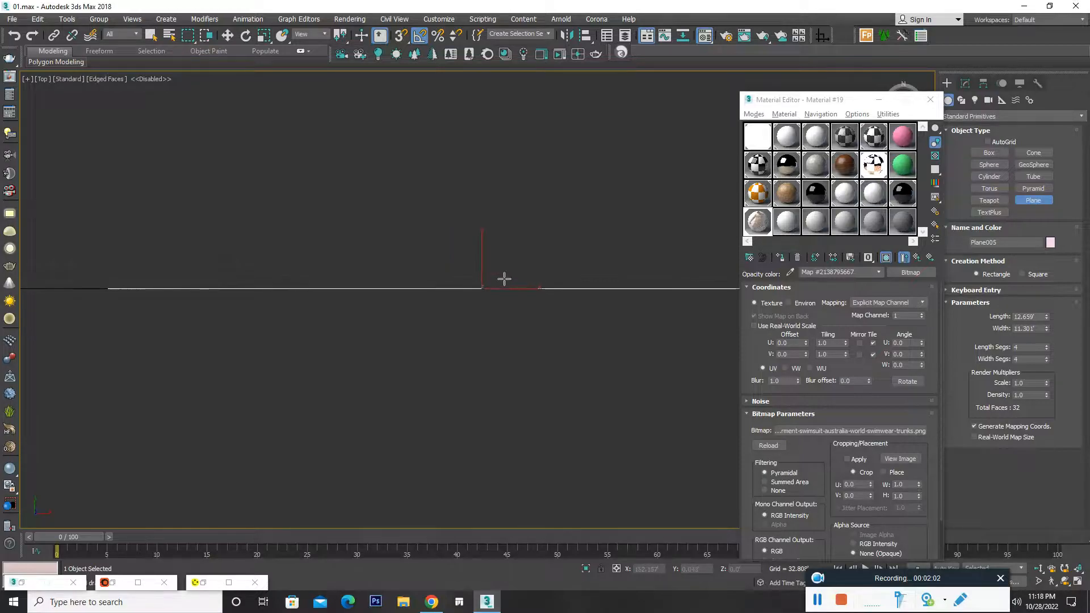
pyautogui.click(930, 100)
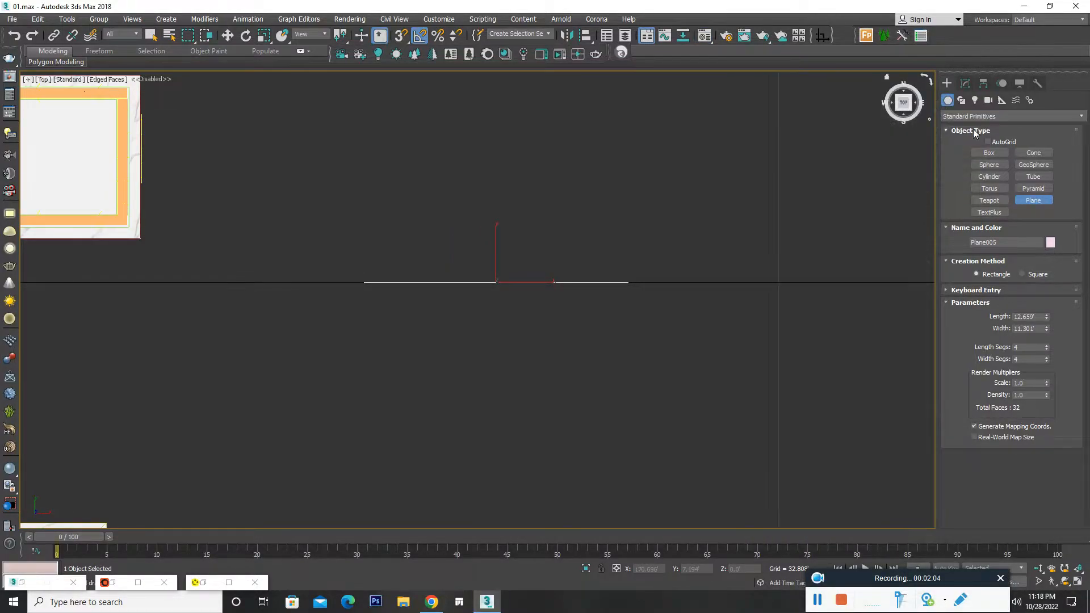
pyautogui.click(974, 100)
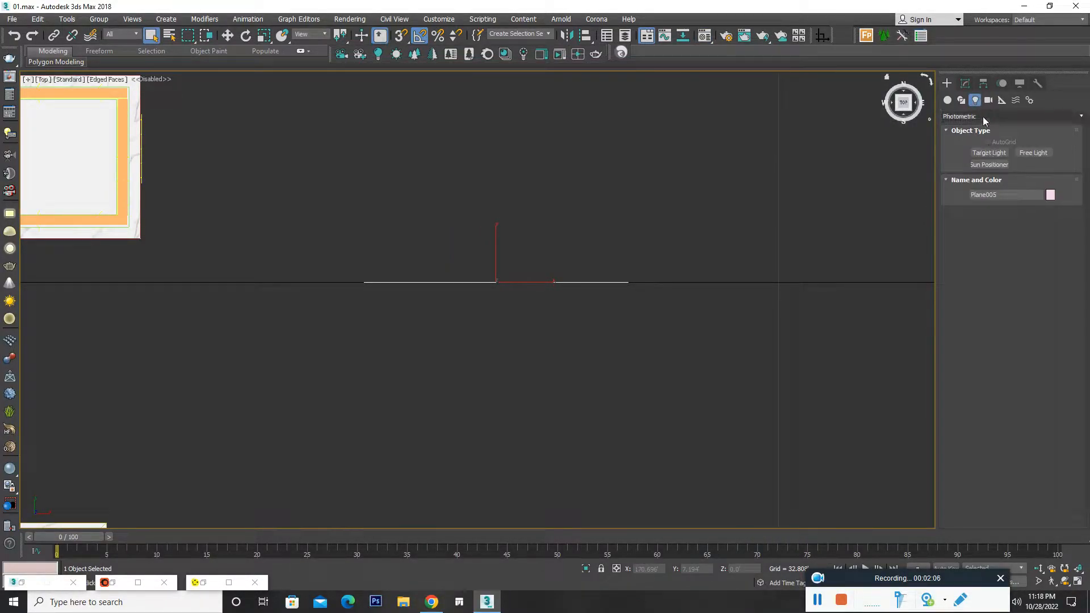
pyautogui.click(983, 117)
pyautogui.click(972, 149)
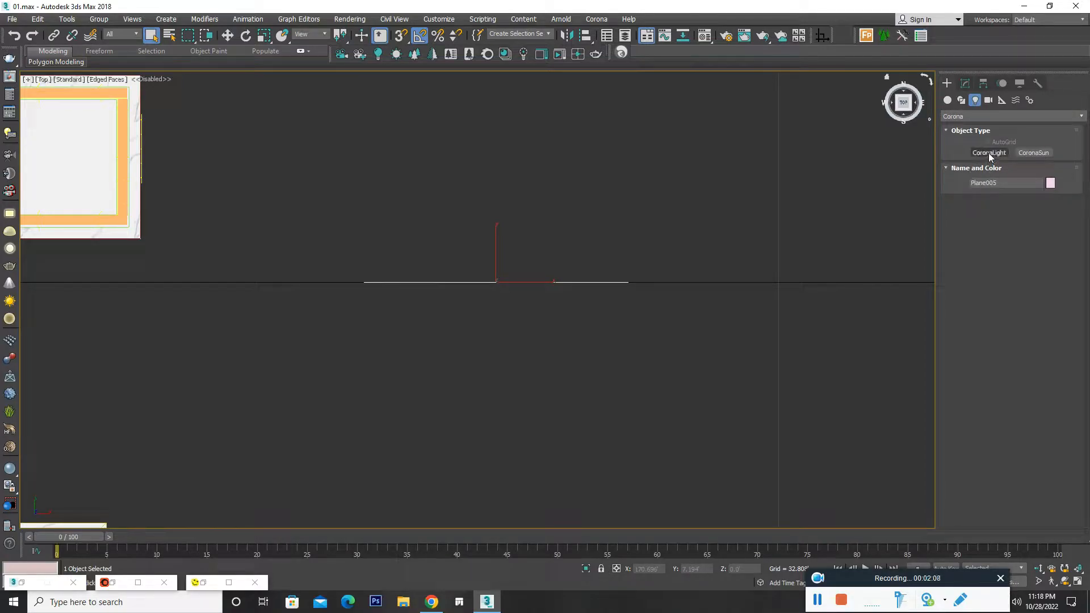
pyautogui.click(988, 154)
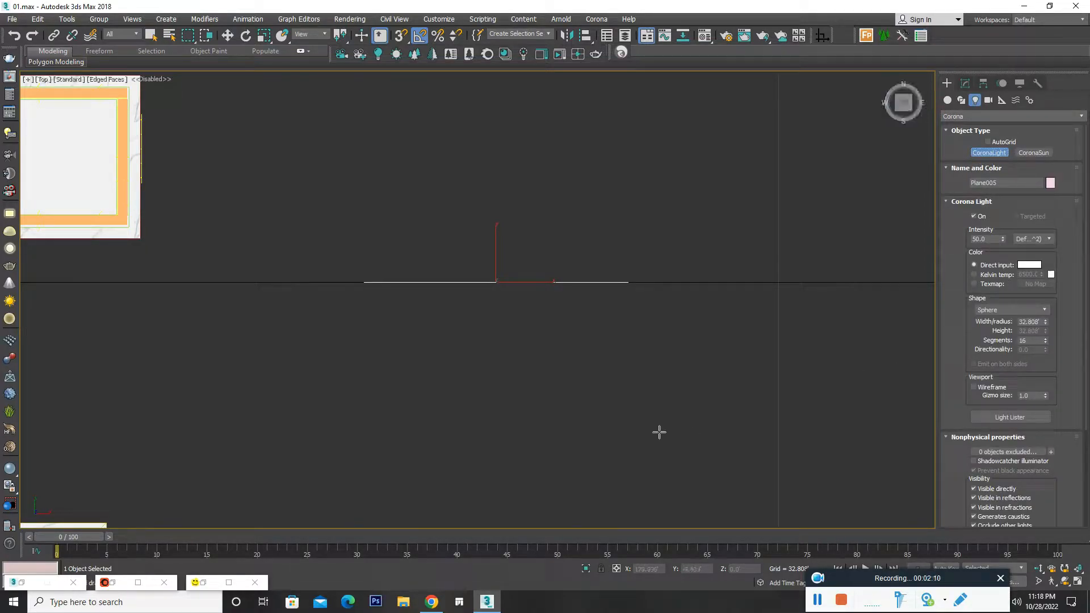
pyautogui.moveTo(702, 485); pyautogui.dragTo(700, 483)
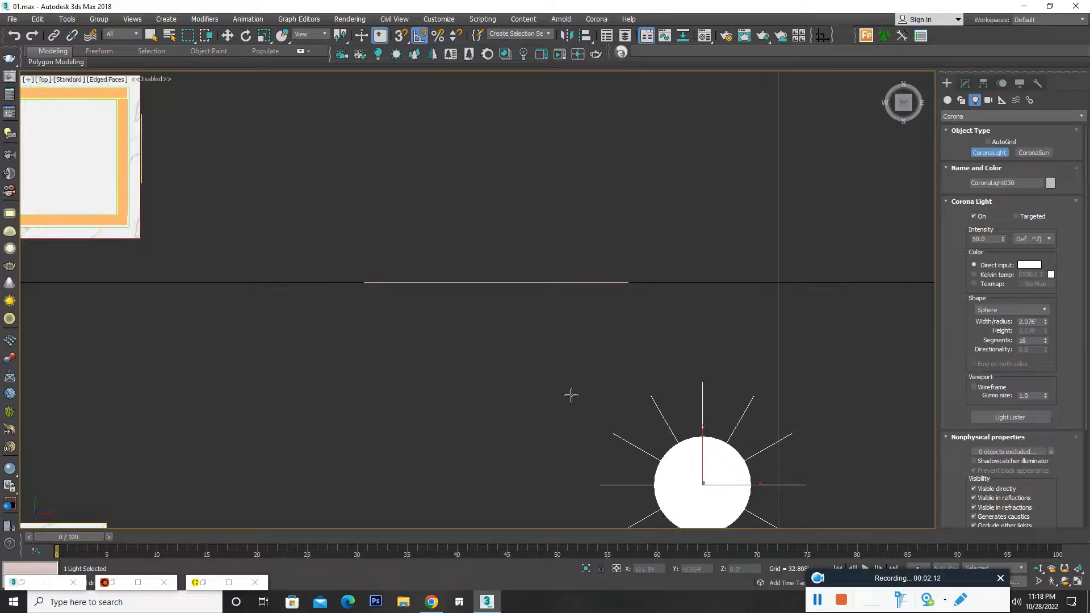
# Step: Frame the plane and the sphere light at an angle in the perspective view and restore the interactive render window
pyautogui.press('p')
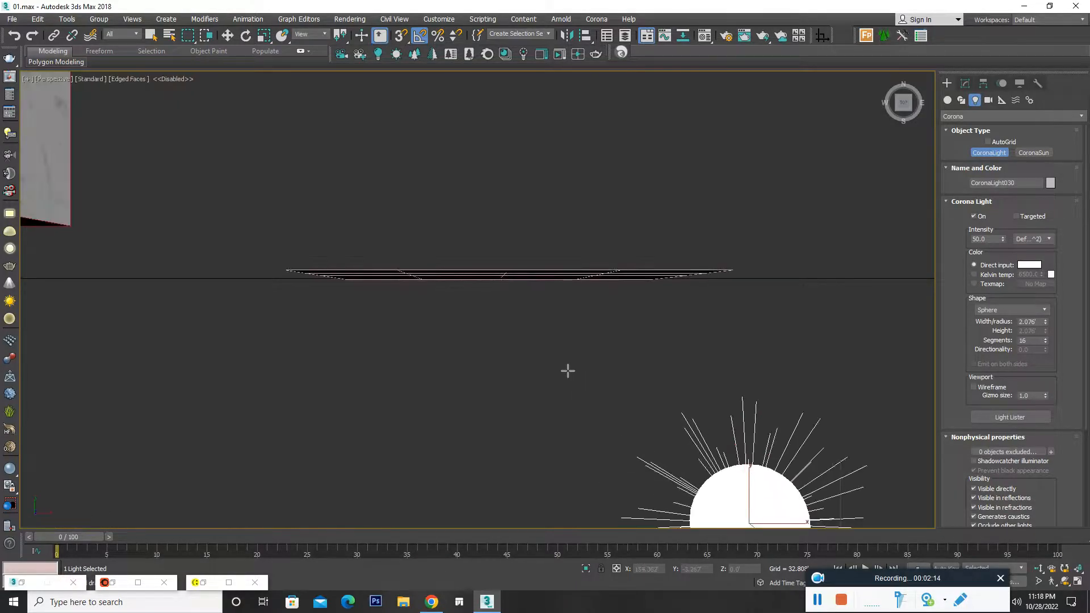
pyautogui.press('z')
pyautogui.keyDown('alt'); pyautogui.moveTo(531, 360); pyautogui.dragTo(552, 277, button='middle'); pyautogui.keyUp('alt')
pyautogui.scroll(-3, 318, 242)
pyautogui.moveTo(280, 230); pyautogui.dragTo(530, 441, button='middle')
pyautogui.keyDown('alt'); pyautogui.moveTo(531, 441); pyautogui.dragTo(502, 384, button='middle'); pyautogui.keyUp('alt')
pyautogui.scroll(-2, 527, 388)
pyautogui.scroll(-1, 526, 390)
pyautogui.click(203, 583)
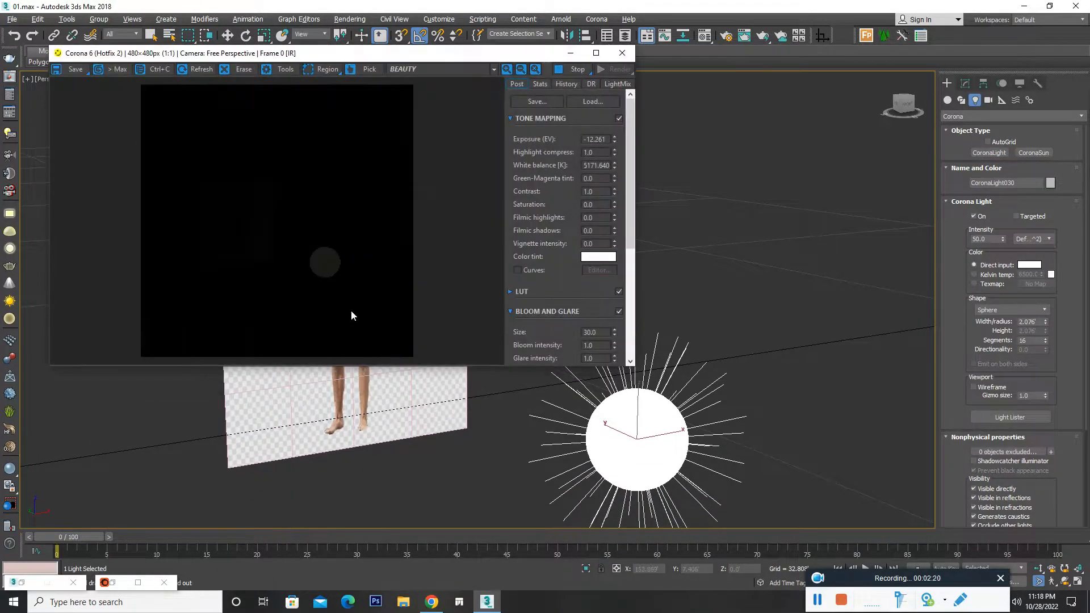
# Step: Raise the sphere light's intensity to 165.5 and activate the Rotate tool
pyautogui.click(964, 84)
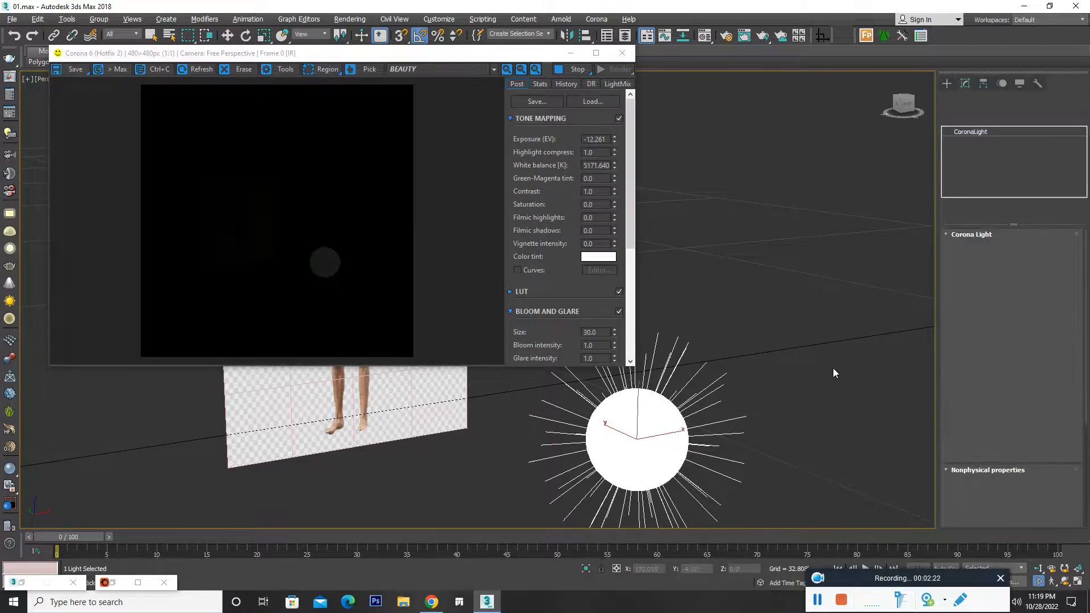
pyautogui.moveTo(1003, 272); pyautogui.dragTo(995, 137)
pyautogui.moveTo(735, 349); pyautogui.dragTo(756, 353, button='middle')
pyautogui.press('e')
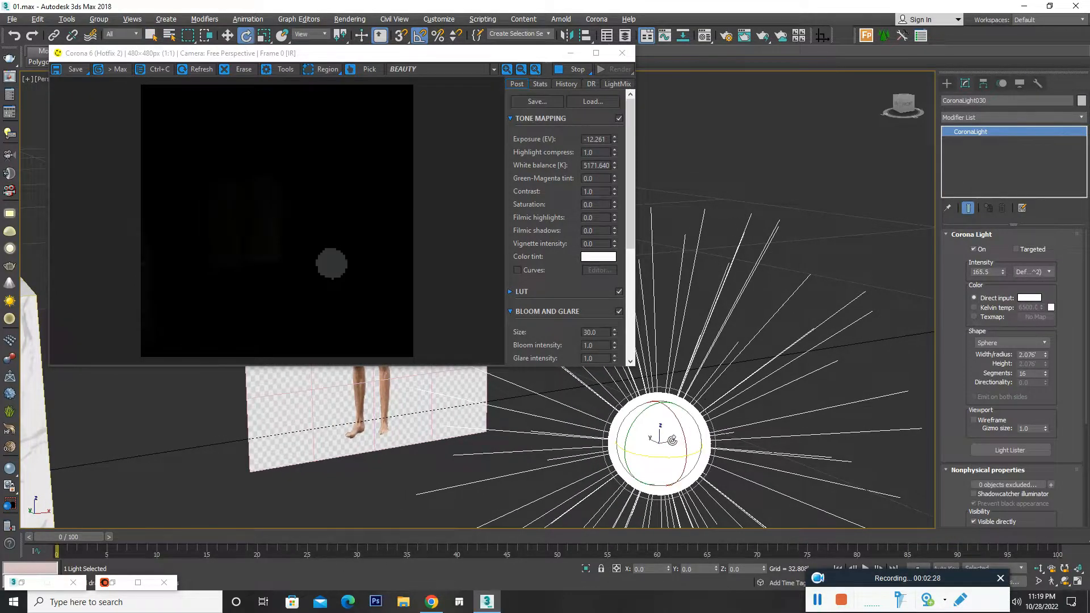
# Step: Move the sphere light straight up by about 7.75 ft and minimize the interactive render window
pyautogui.press('w')
pyautogui.moveTo(657, 439); pyautogui.dragTo(651, 226)
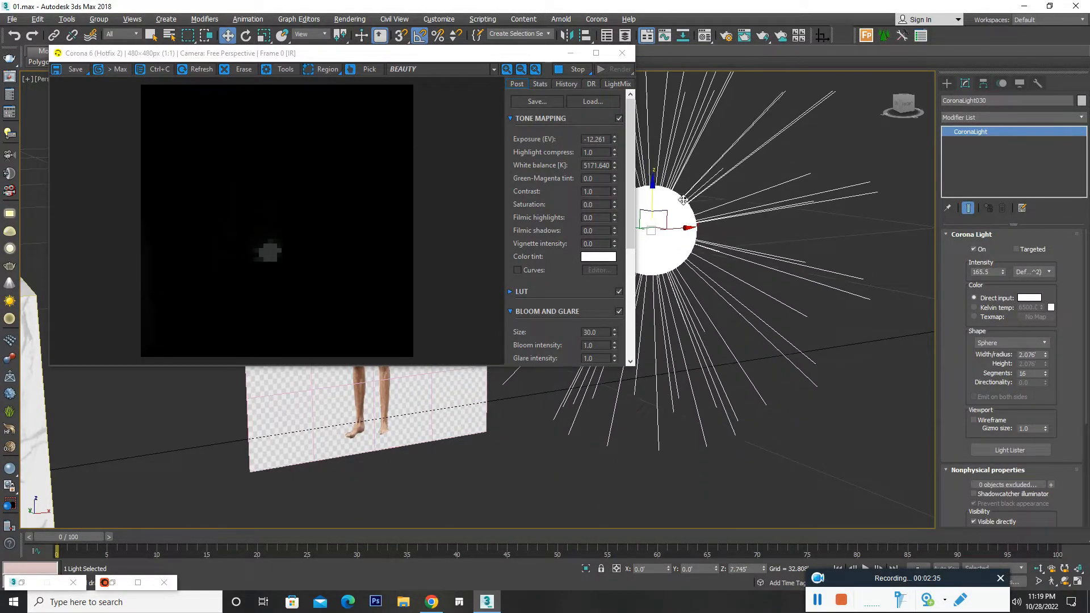
pyautogui.click(570, 52)
pyautogui.moveTo(434, 245)
pyautogui.keyDown('alt'); pyautogui.mouseDown(button='middle')
pyautogui.moveTo(382, 240)
pyautogui.moveTo(433, 233)
pyautogui.moveTo(441, 251)
pyautogui.mouseUp(button='middle'); pyautogui.keyUp('alt')
# Step: In Material #19, clear the opacity map and replace it with an instance of the diffuse map
pyautogui.press('m')
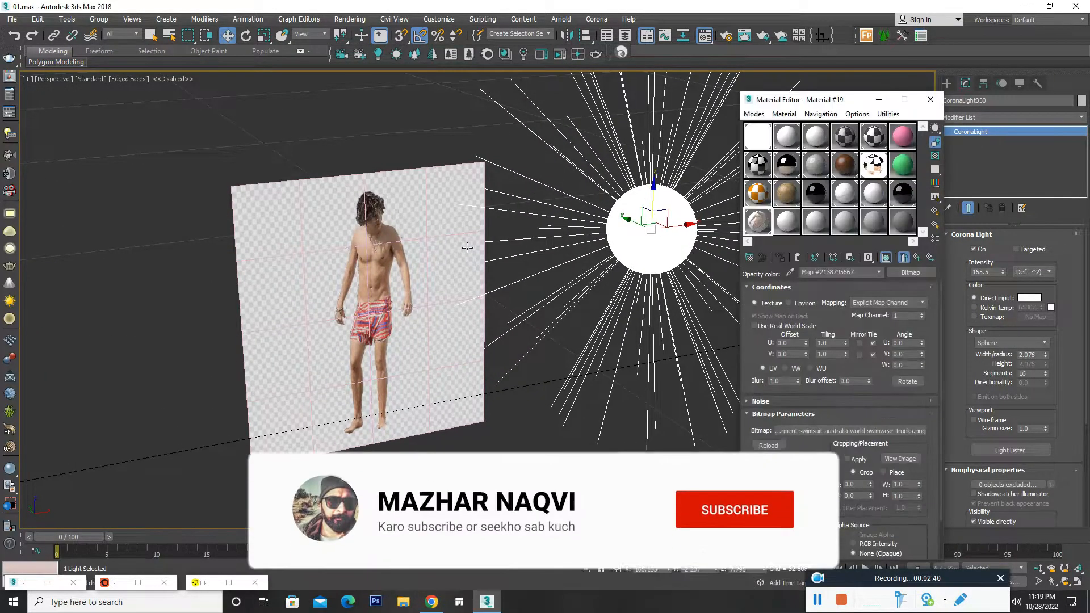
pyautogui.scroll(-1, 816, 325)
pyautogui.click(879, 272)
pyautogui.click(859, 280)
pyautogui.scroll(-6, 761, 480)
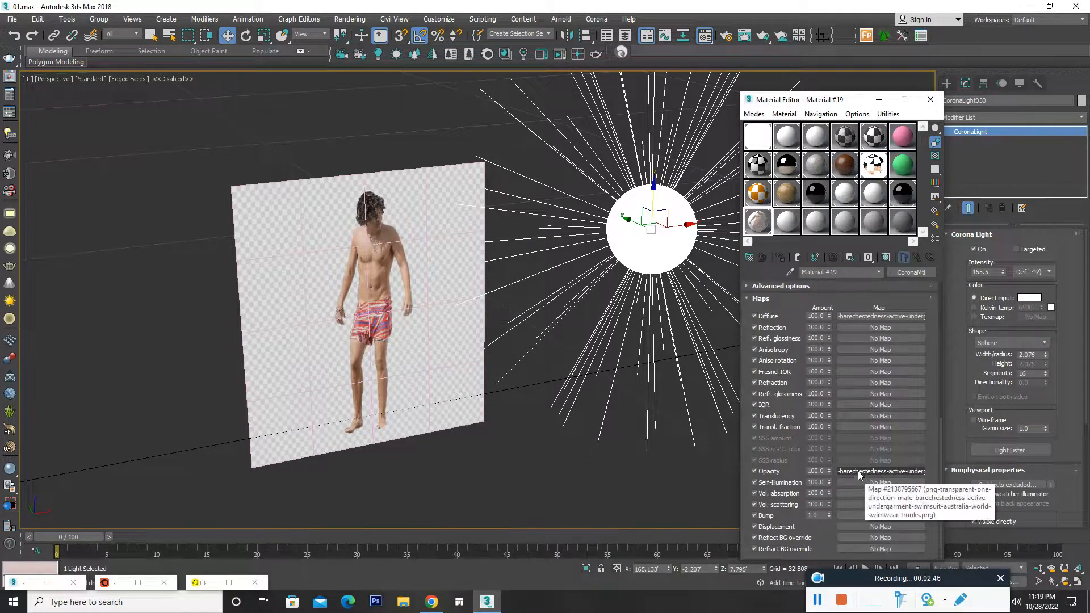
pyautogui.rightClick(858, 470)
pyautogui.click(884, 501)
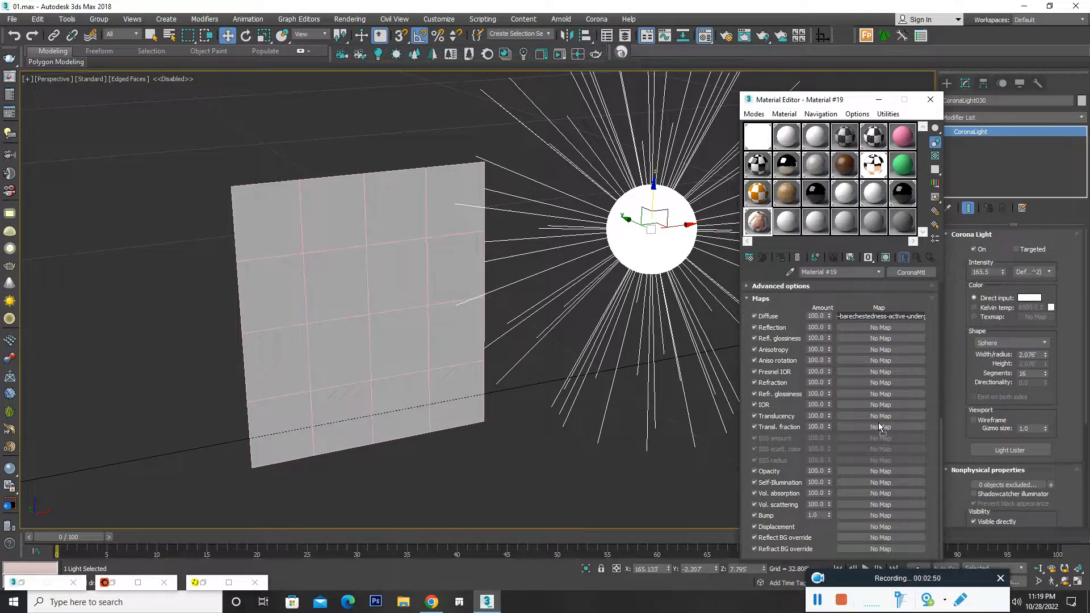
pyautogui.moveTo(882, 441); pyautogui.dragTo(854, 470)
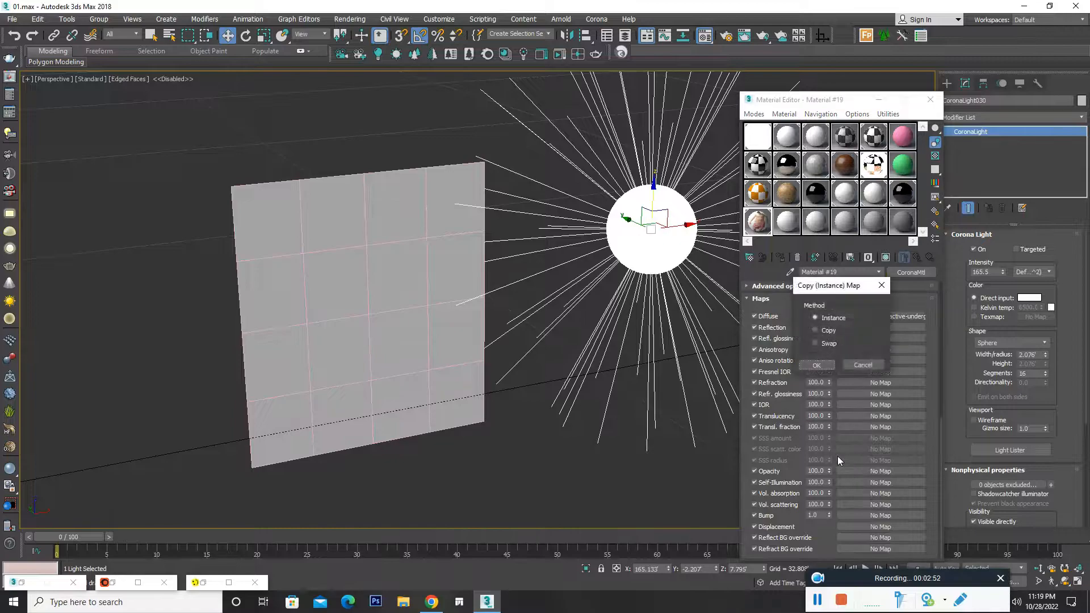
pyautogui.click(817, 365)
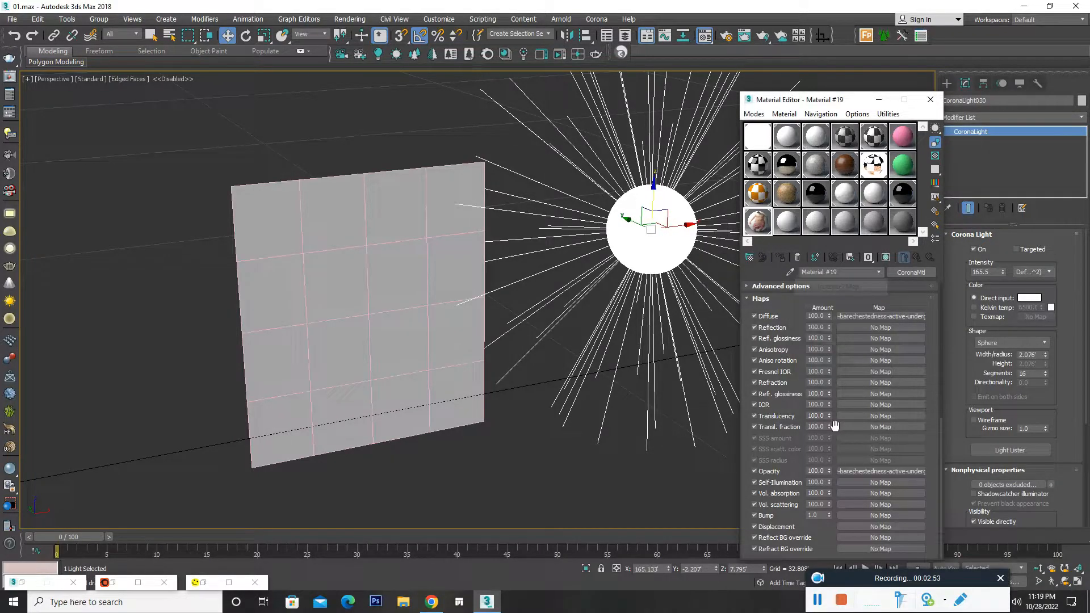
# Step: View the opacity map's bitmap image, close it and show the map on the plane in the viewport
pyautogui.click(859, 471)
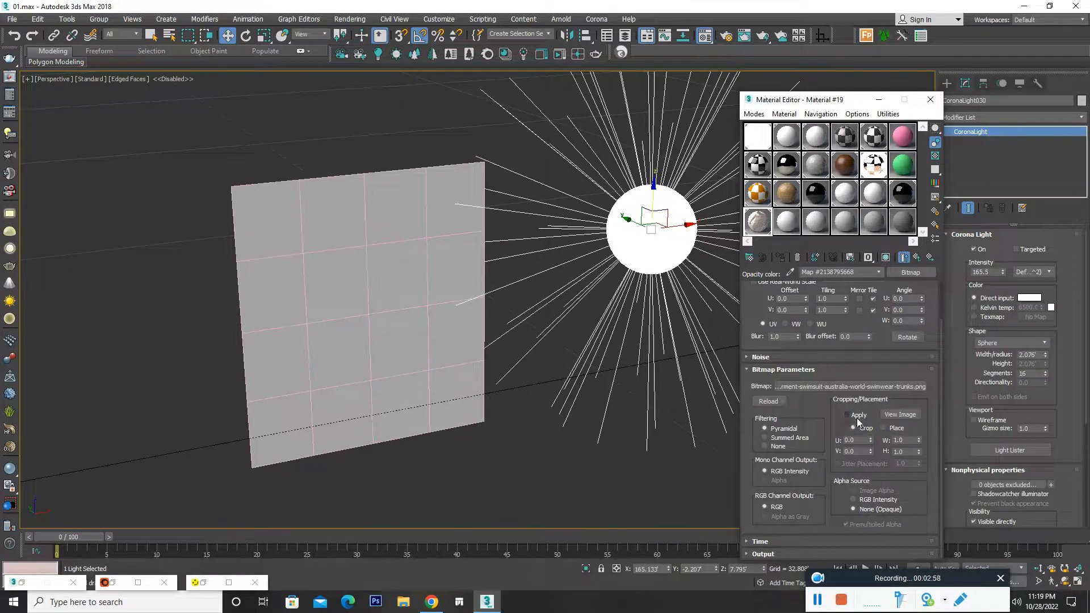
pyautogui.click(892, 417)
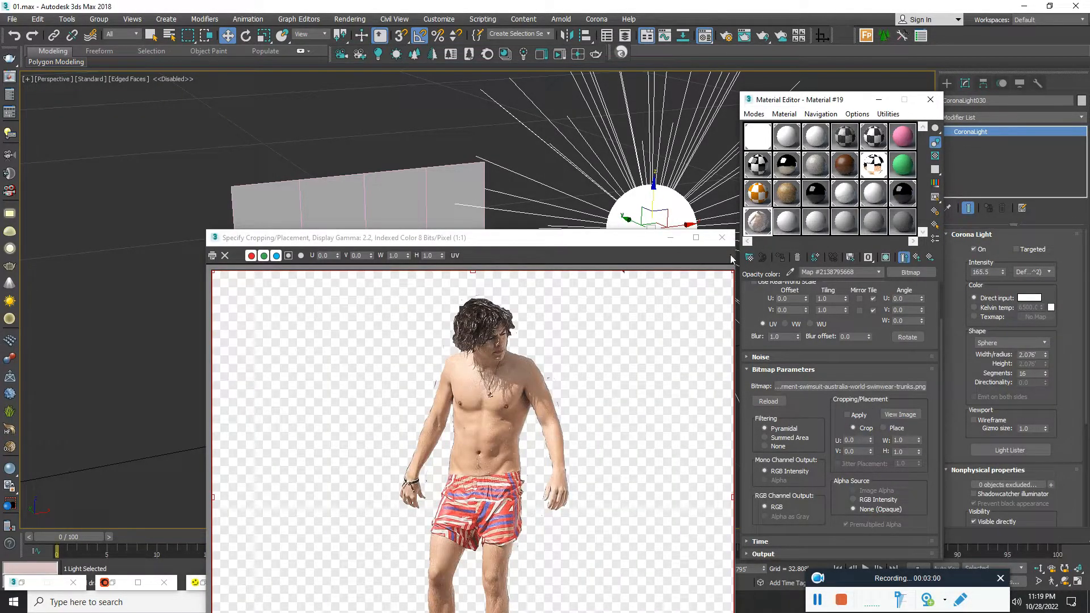
pyautogui.click(722, 237)
pyautogui.click(885, 257)
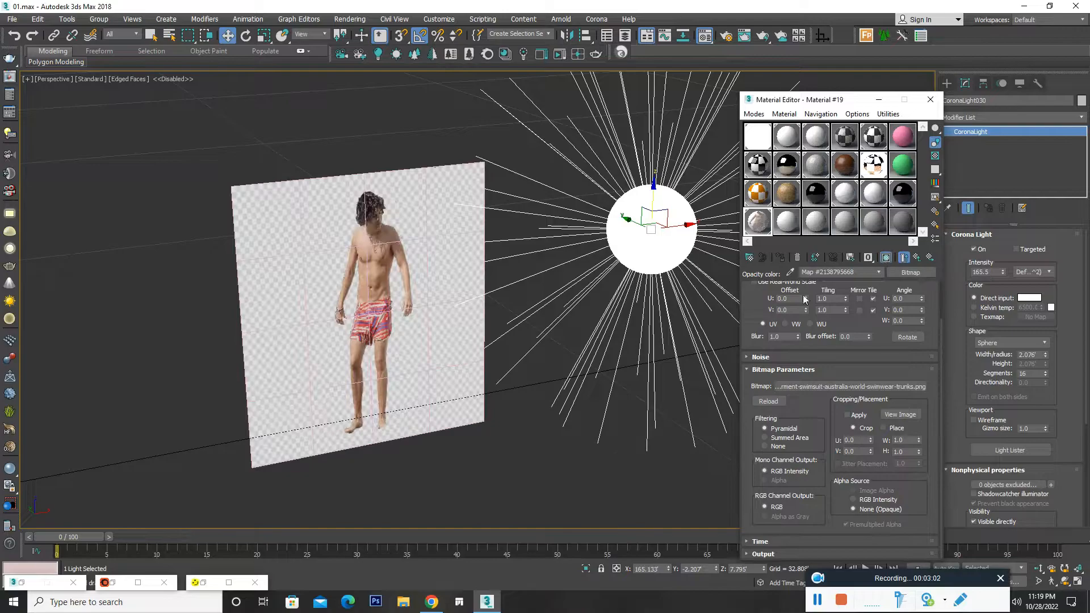
pyautogui.keyDown('alt'); pyautogui.moveTo(543, 366); pyautogui.dragTo(491, 359, button='middle'); pyautogui.keyUp('alt')
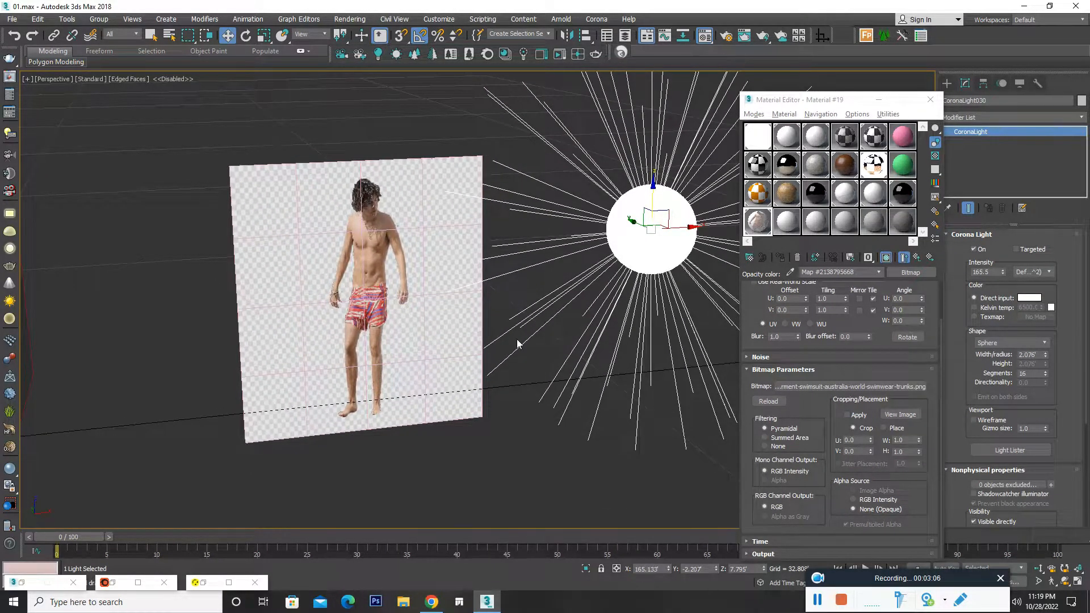
# Step: Select the Material #20 sample slot and load the transparent figure PNG from the Desktop as its diffuse bitmap
pyautogui.click(780, 229)
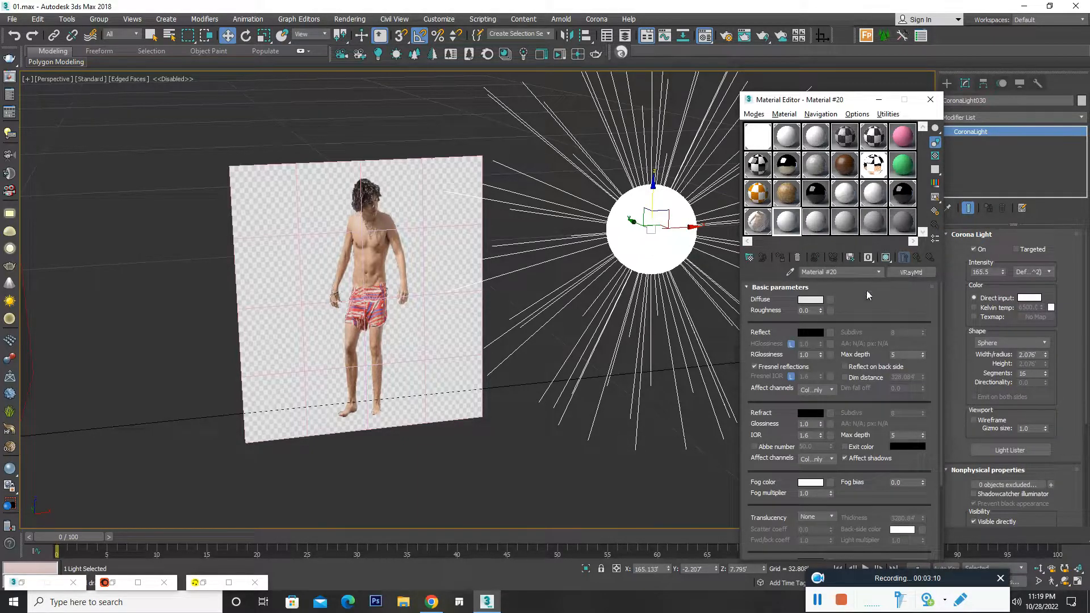
pyautogui.click(830, 299)
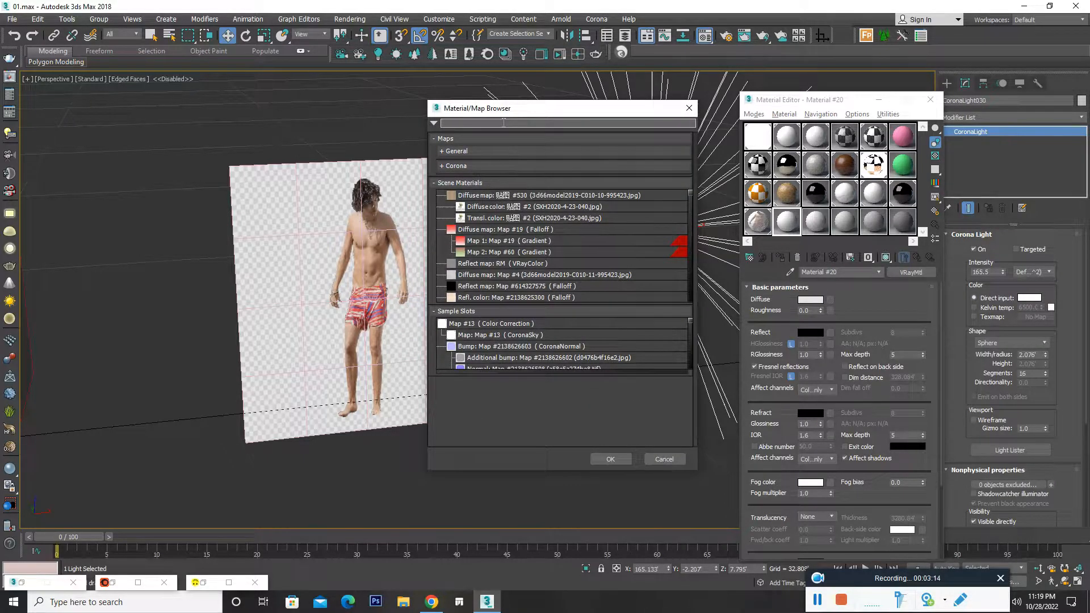
pyautogui.write('bit')
pyautogui.press('Return')
pyautogui.press('Return')
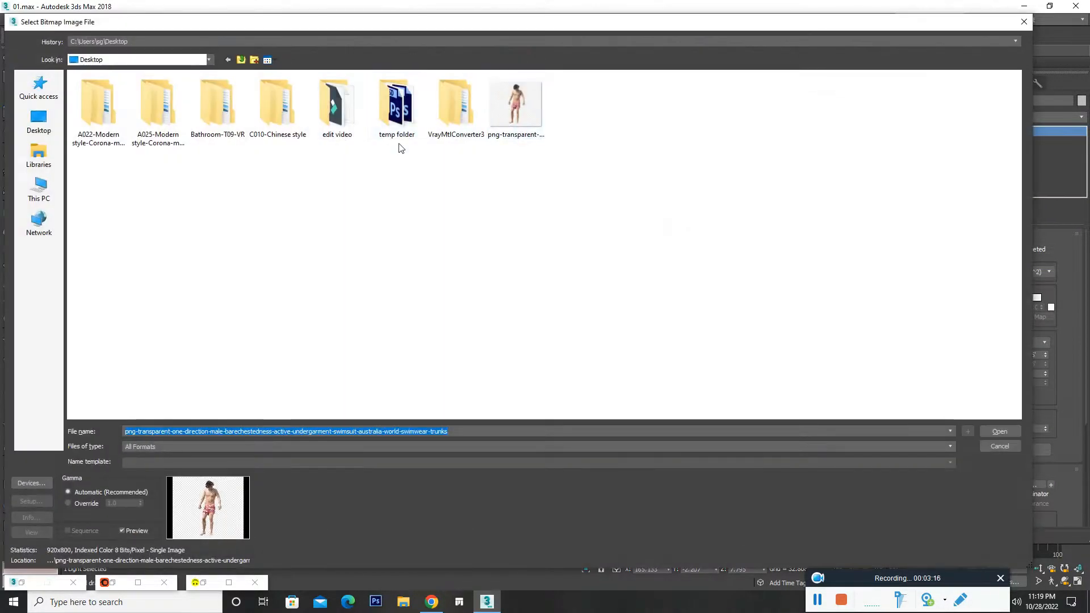
pyautogui.doubleClick(502, 121)
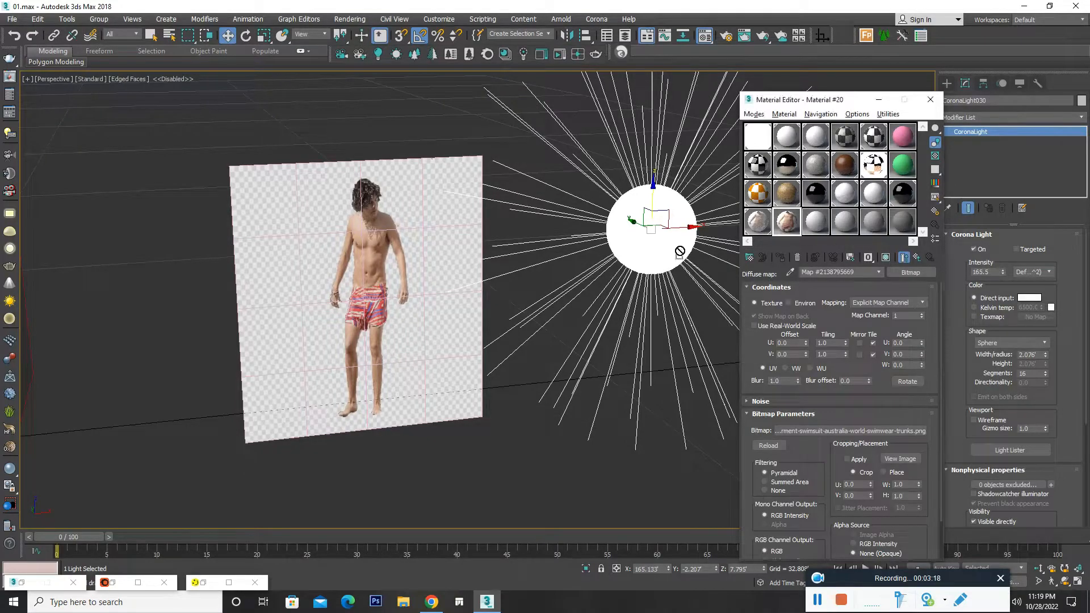
# Step: Assign Material #20 to the figure plane and show its diffuse map in the viewport
pyautogui.moveTo(680, 251); pyautogui.dragTo(380, 244)
pyautogui.click(885, 257)
pyautogui.click(872, 273)
pyautogui.click(868, 283)
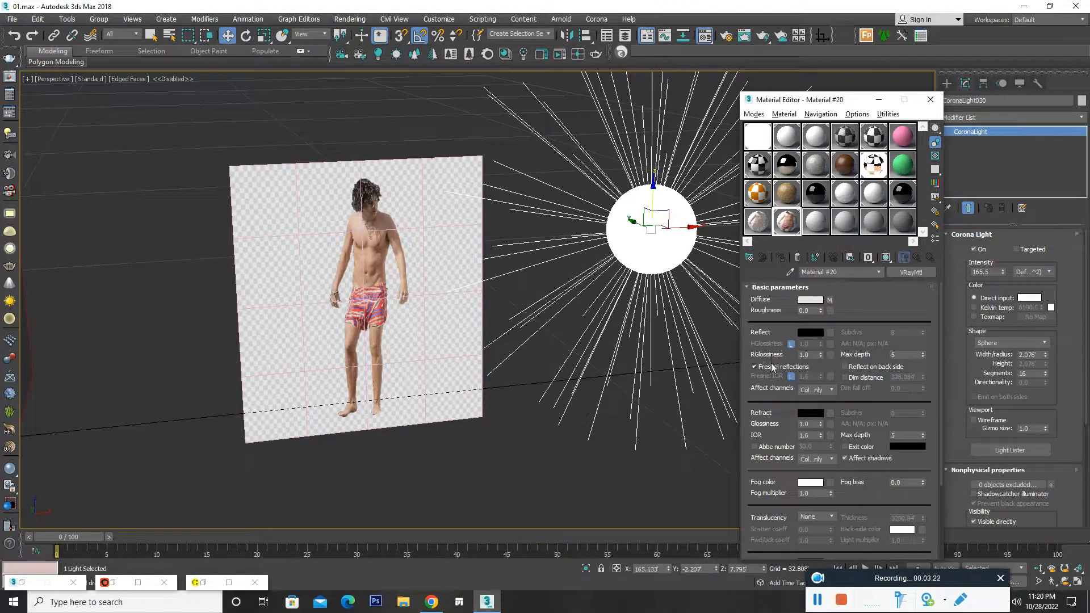
# Step: Copy Material #20's diffuse map to its Opacity slot and open the opacity map's bitmap parameters
pyautogui.scroll(-4, 772, 327)
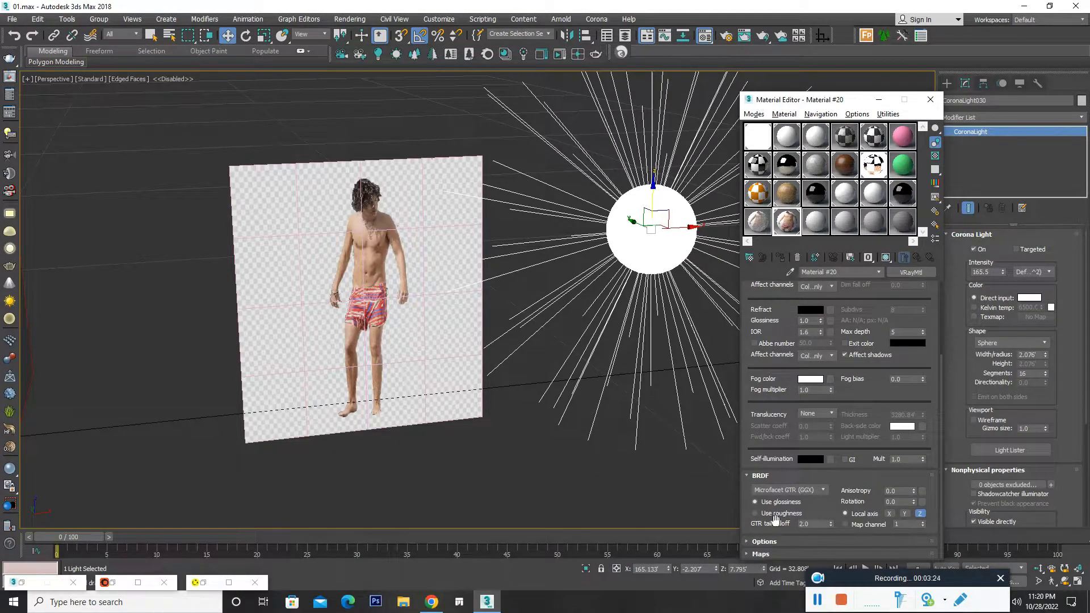
pyautogui.click(782, 553)
pyautogui.moveTo(843, 361); pyautogui.dragTo(850, 537)
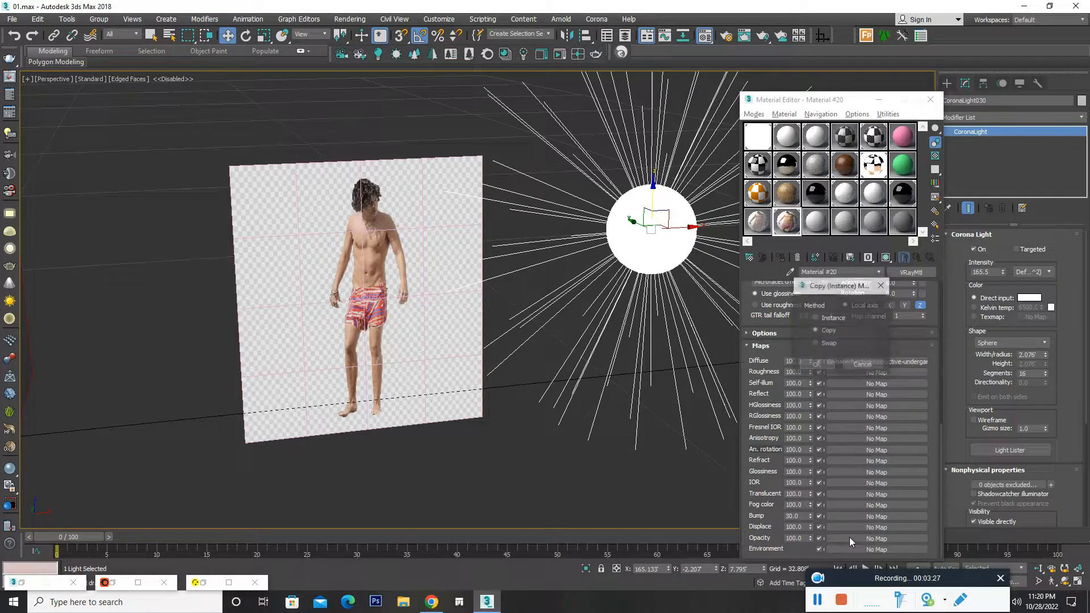
pyautogui.click(824, 368)
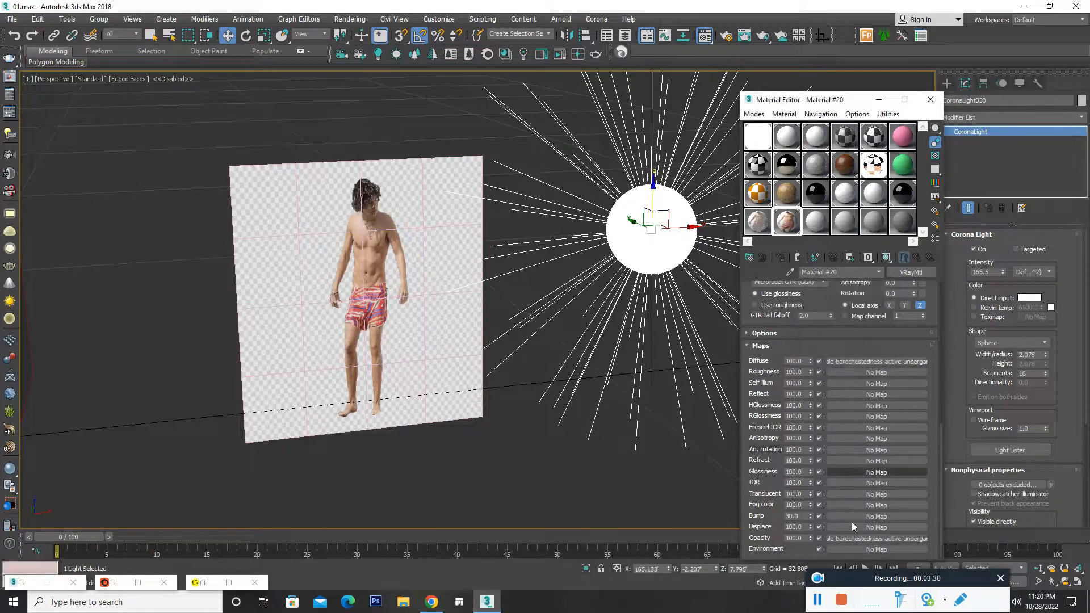
pyautogui.click(853, 537)
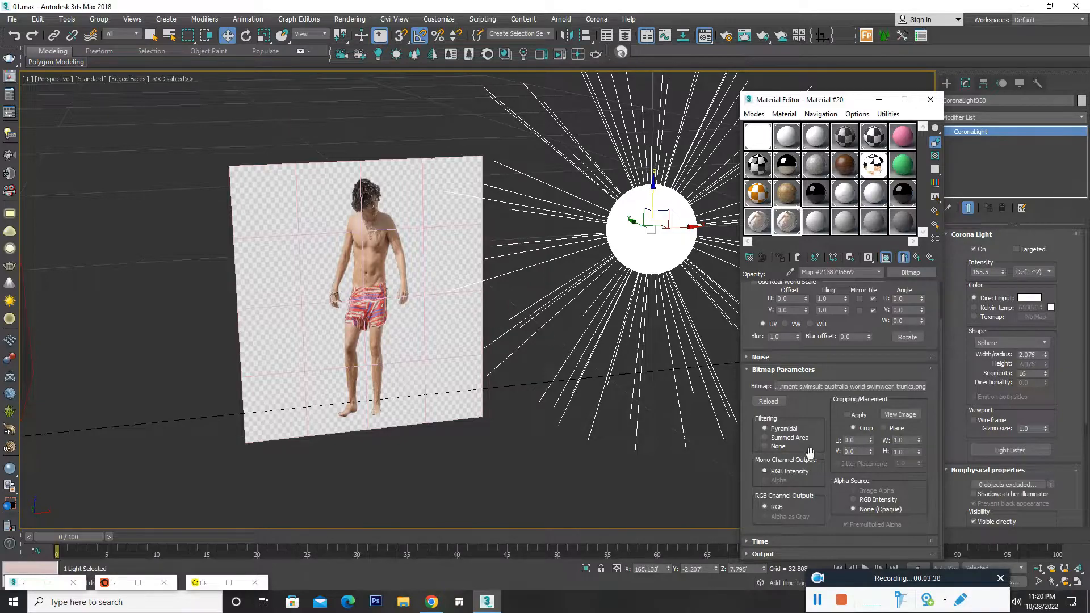
pyautogui.moveTo(815, 394); pyautogui.dragTo(821, 422)
# Step: Launch Photoshop CS6 from the desktop, dismissing the bad-image error and closing the Selective Tool window
pyautogui.click(1089, 602)
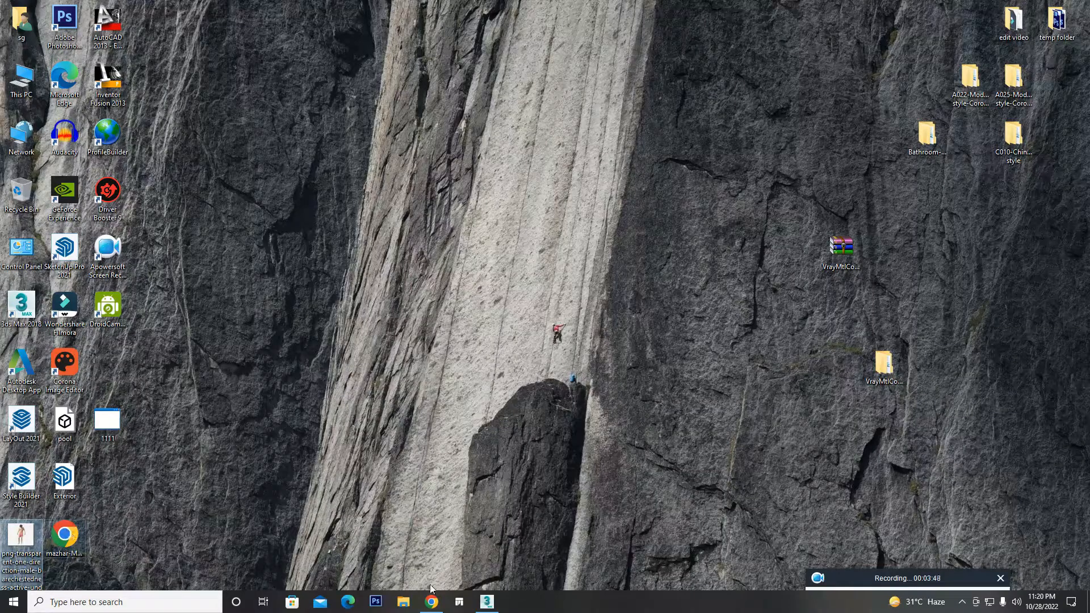
pyautogui.click(381, 598)
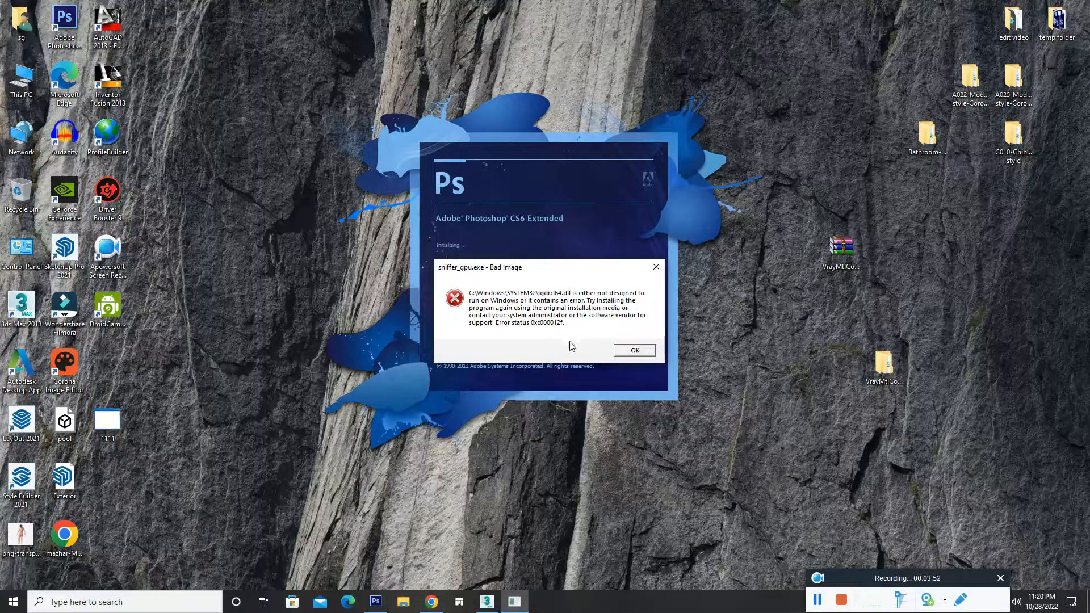
pyautogui.click(619, 352)
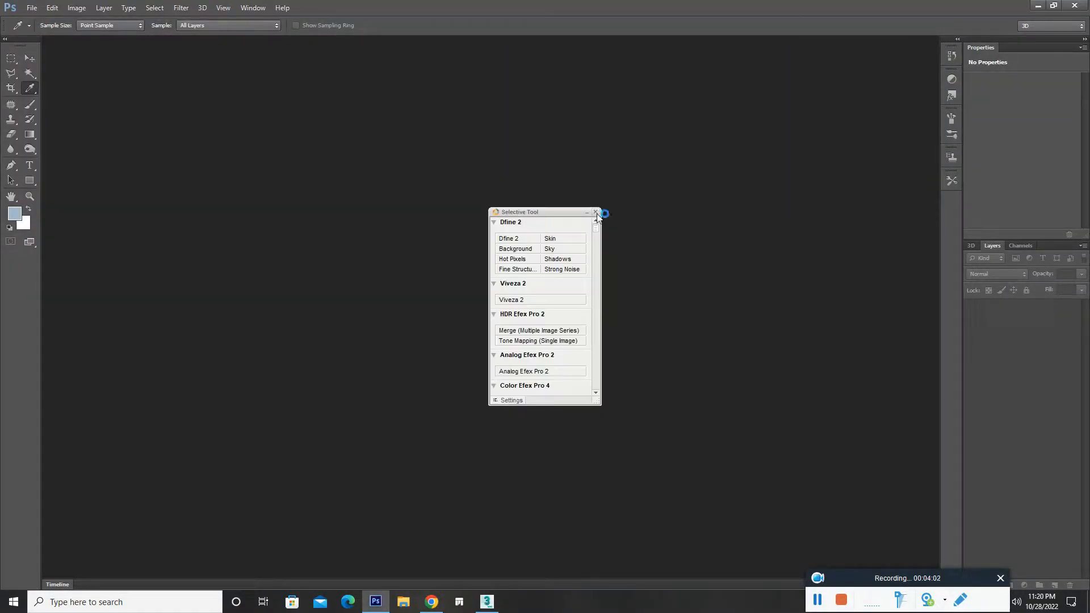
pyautogui.click(596, 213)
# Step: Open the transparent figure PNG from the Desktop in Photoshop and try to duplicate its Index layer
pyautogui.doubleClick(605, 328)
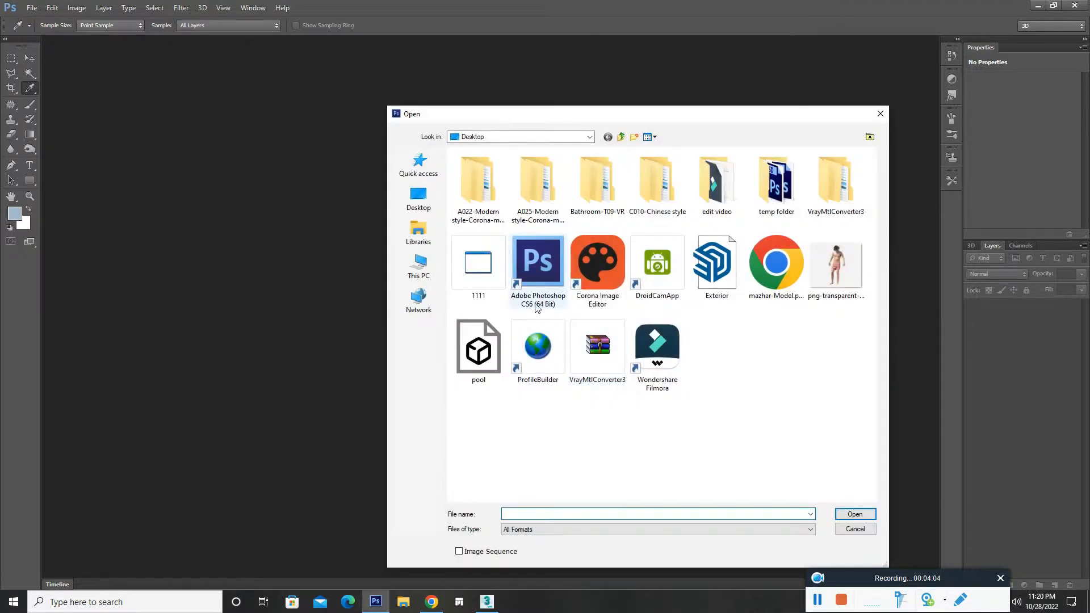
pyautogui.click(834, 267)
pyautogui.doubleClick(834, 273)
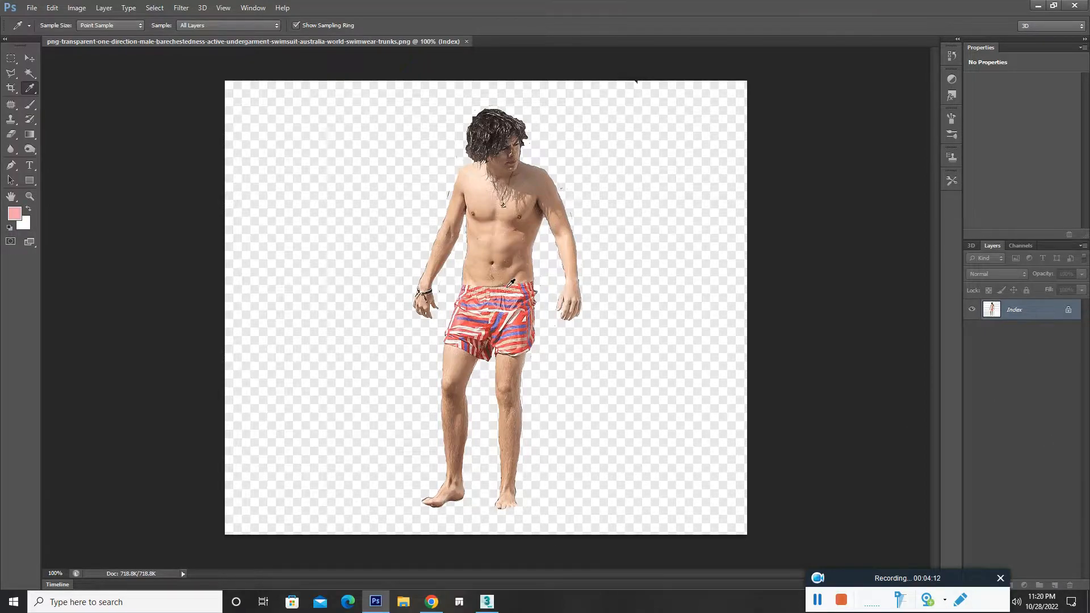
pyautogui.click(515, 259)
pyautogui.moveTo(1029, 317); pyautogui.dragTo(1057, 584)
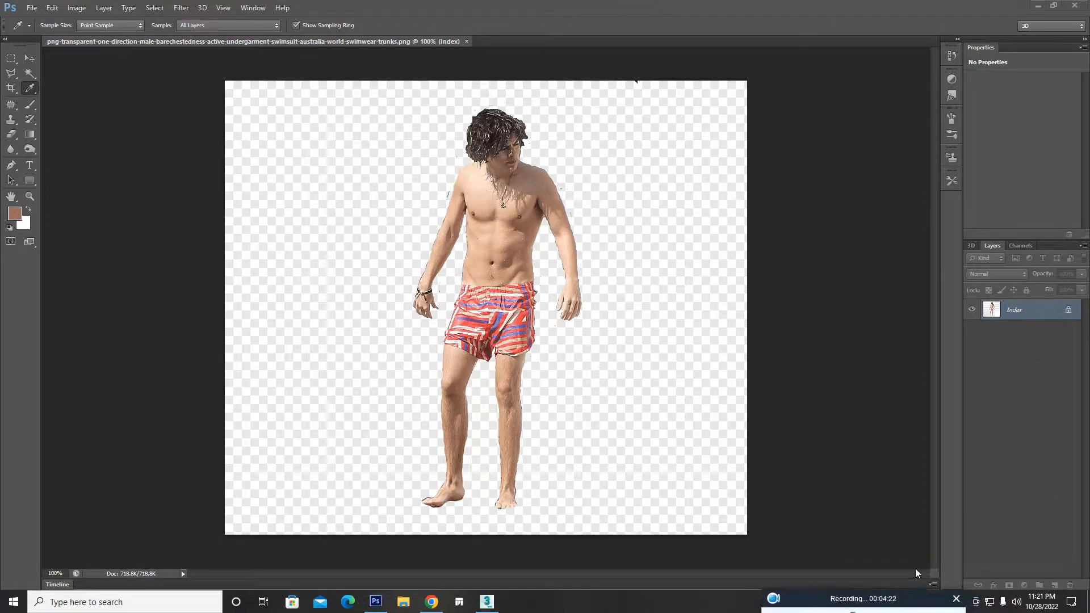
# Step: Switch to Chrome and open a new browser tab
pyautogui.click(431, 602)
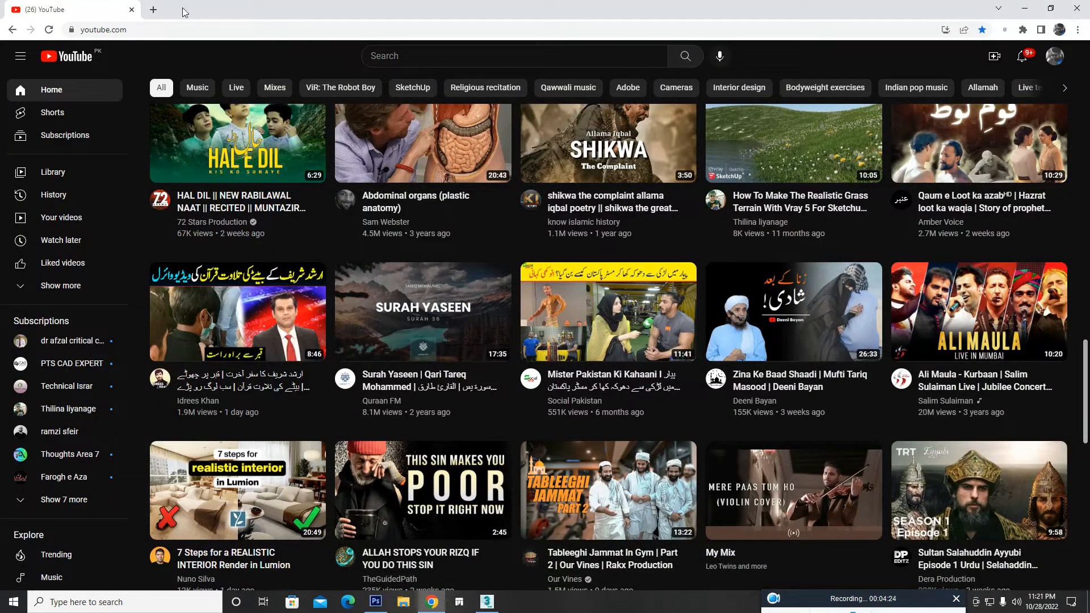
pyautogui.click(154, 10)
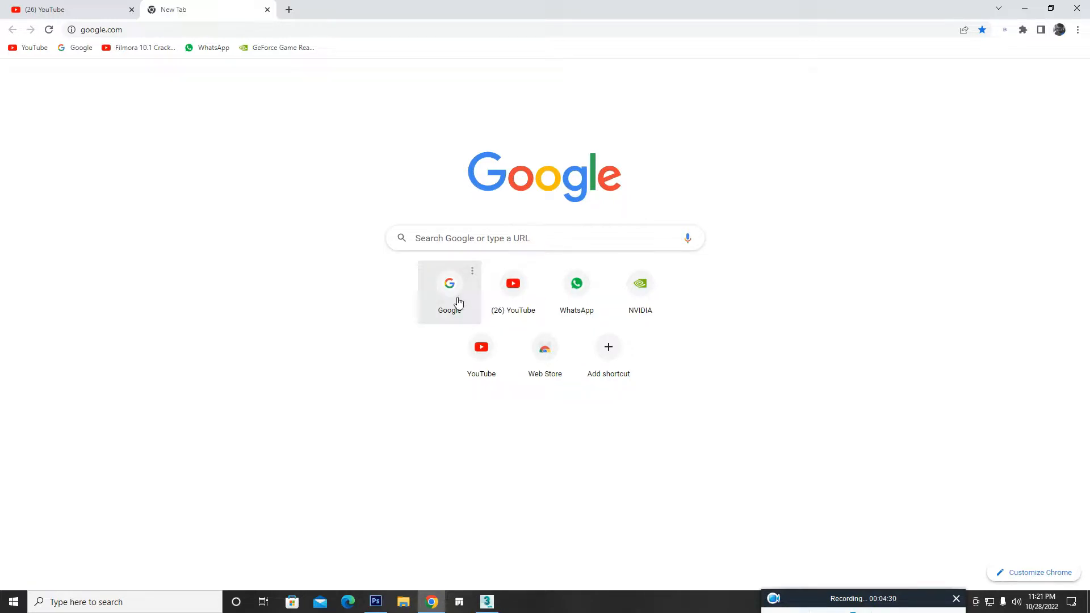
pyautogui.rightClick(226, 196)
pyautogui.click(260, 233)
pyautogui.click(434, 290)
pyautogui.click(289, 10)
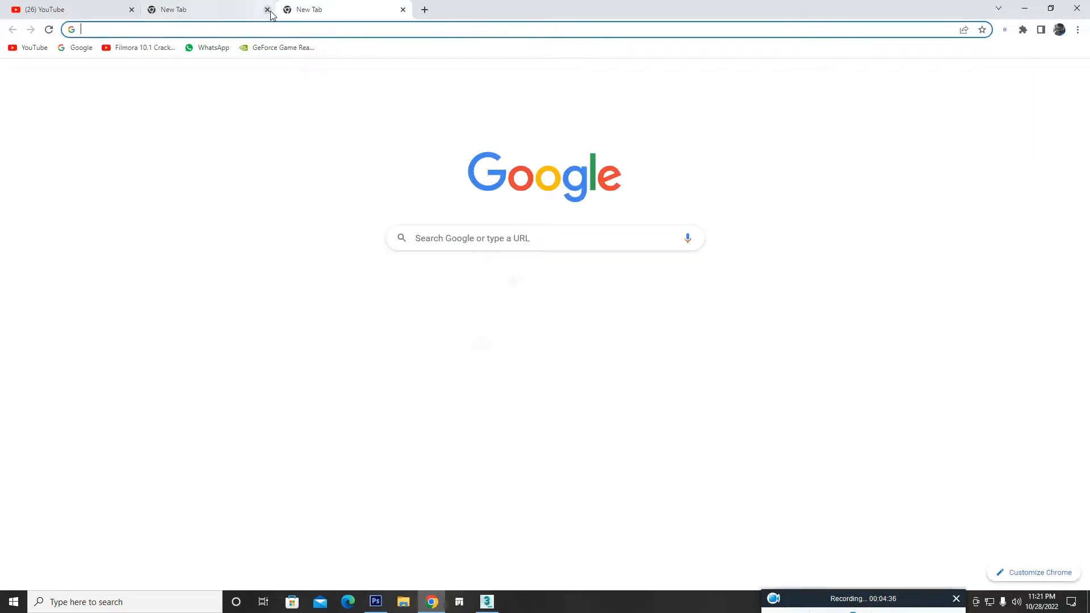
pyautogui.click(448, 281)
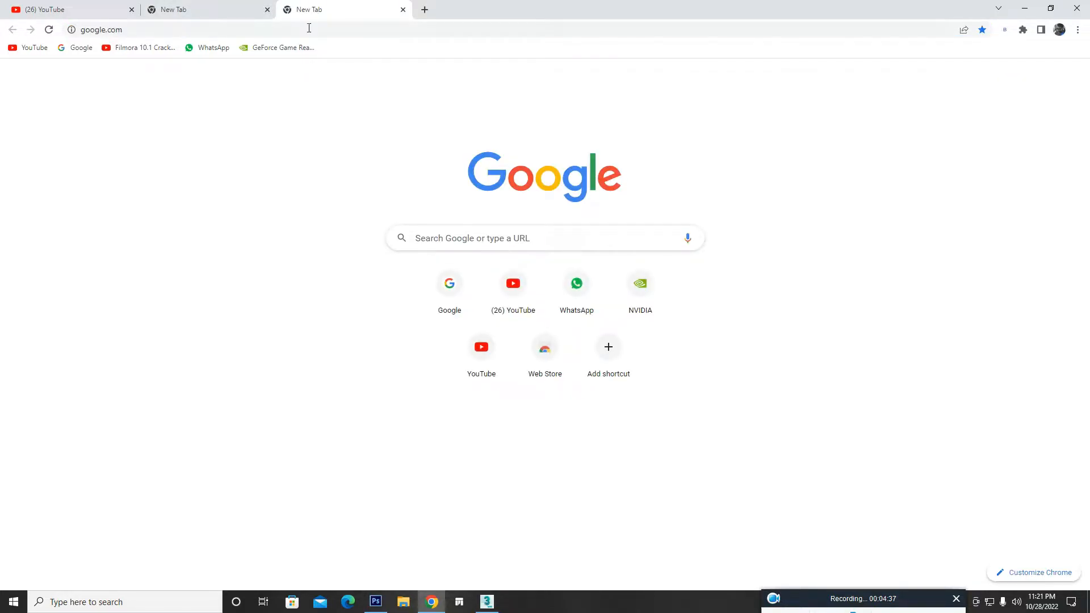
pyautogui.click(268, 10)
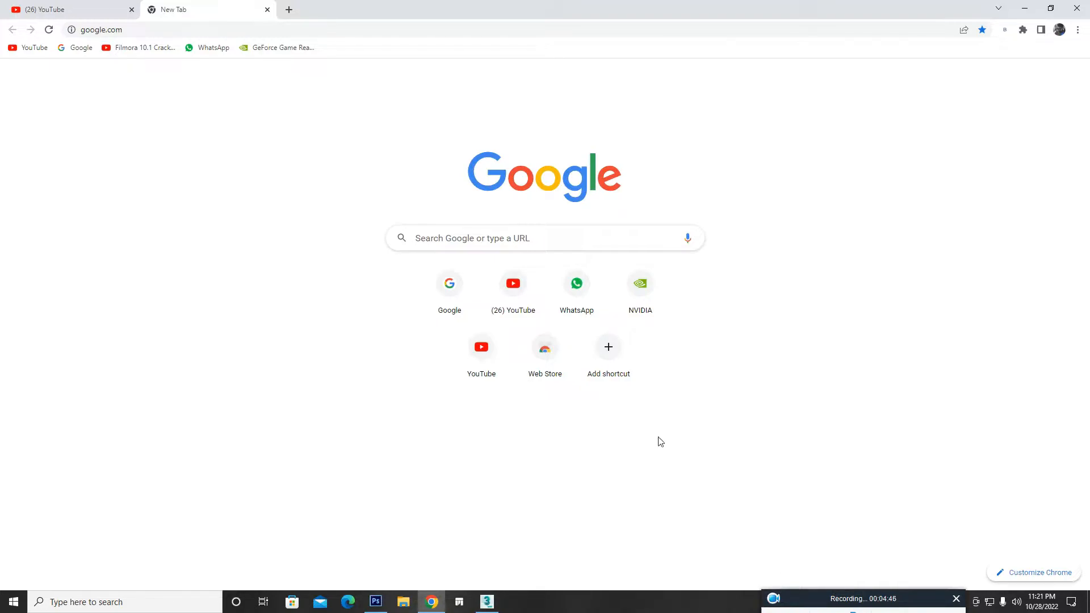
pyautogui.click(492, 283)
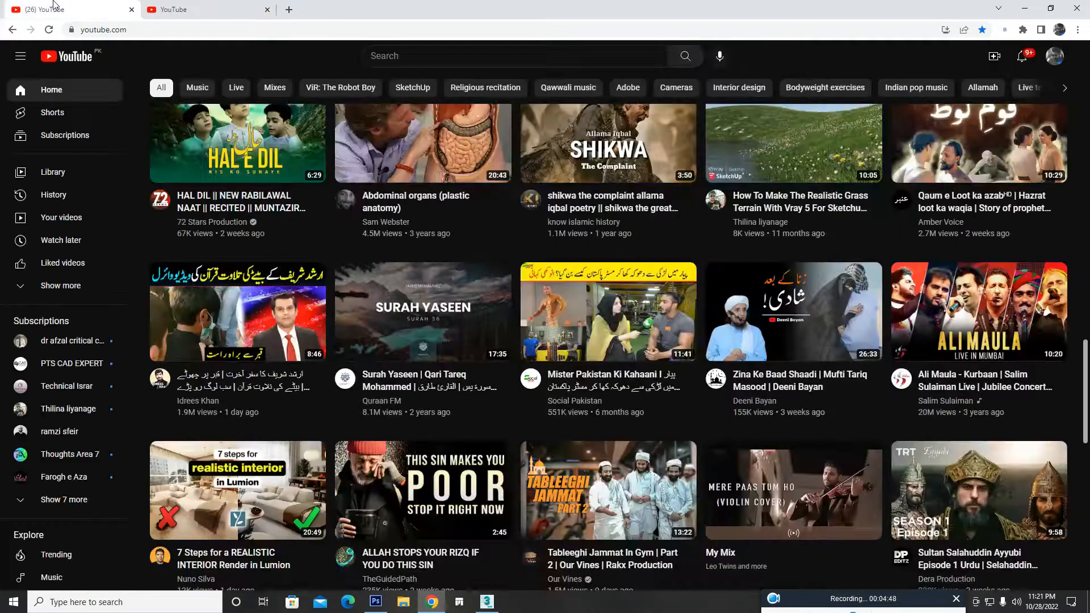
pyautogui.click(249, 9)
# Step: Go to Google and run an image-related search for "shower people png"
pyautogui.click(308, 26)
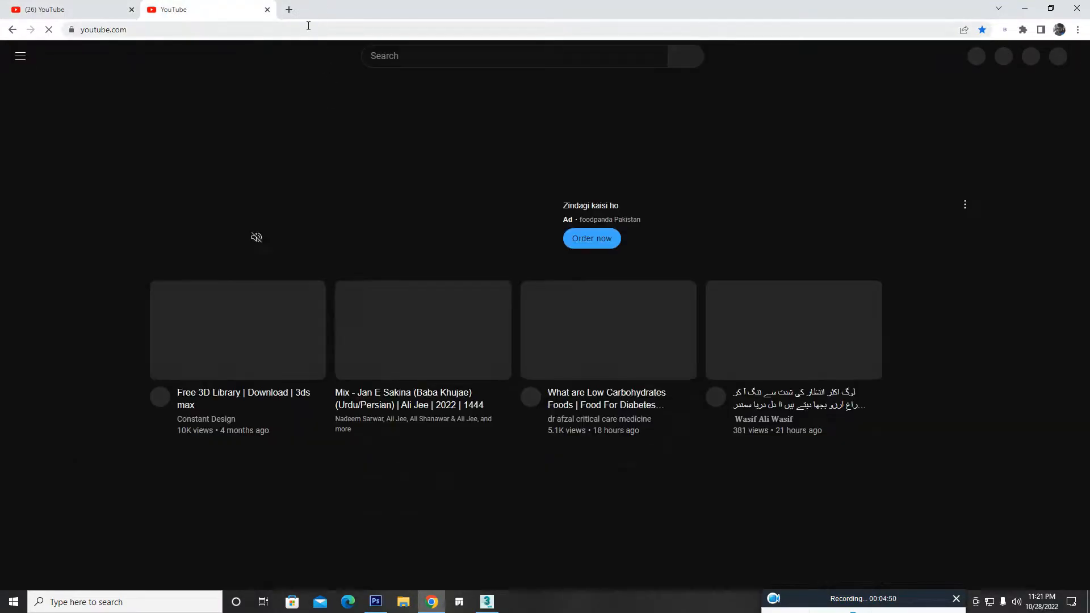
pyautogui.write('googl')
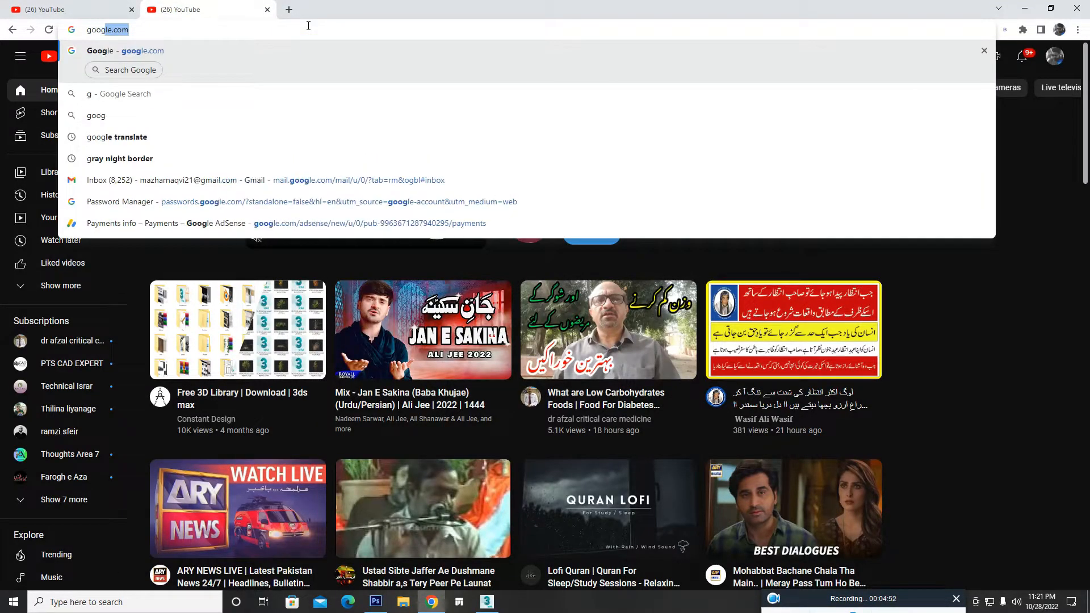
pyautogui.press('Return')
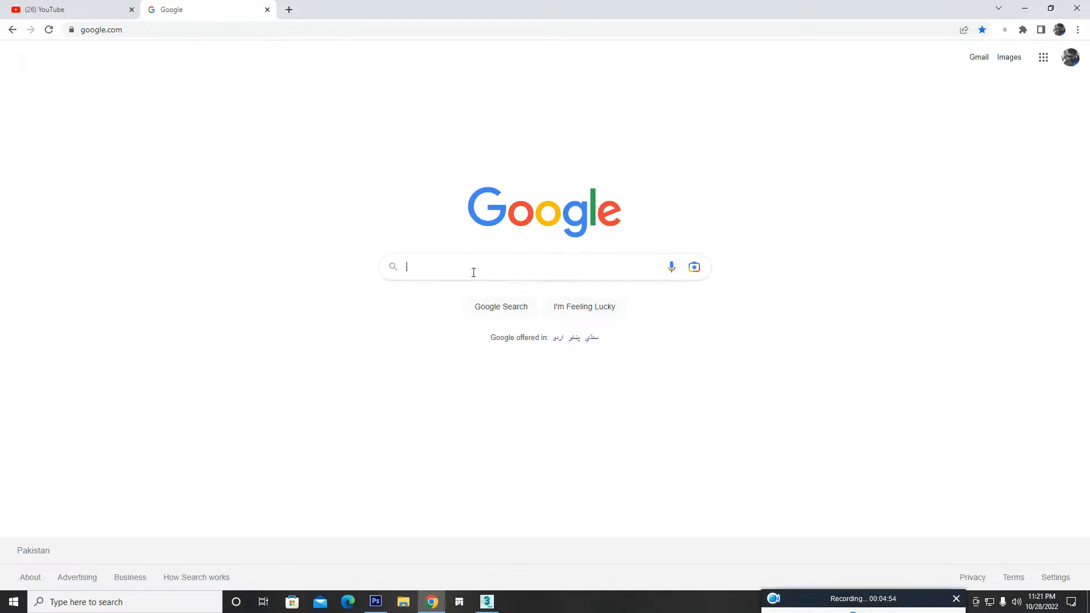
pyautogui.write('show')
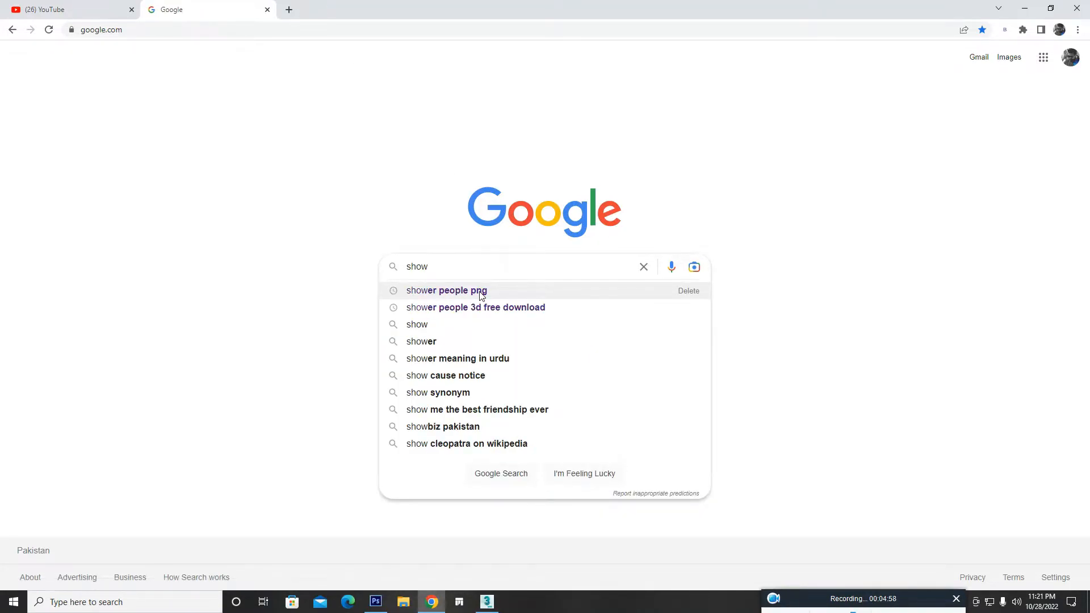
pyautogui.press('Down')
pyautogui.press('Up')
pyautogui.press('Return')
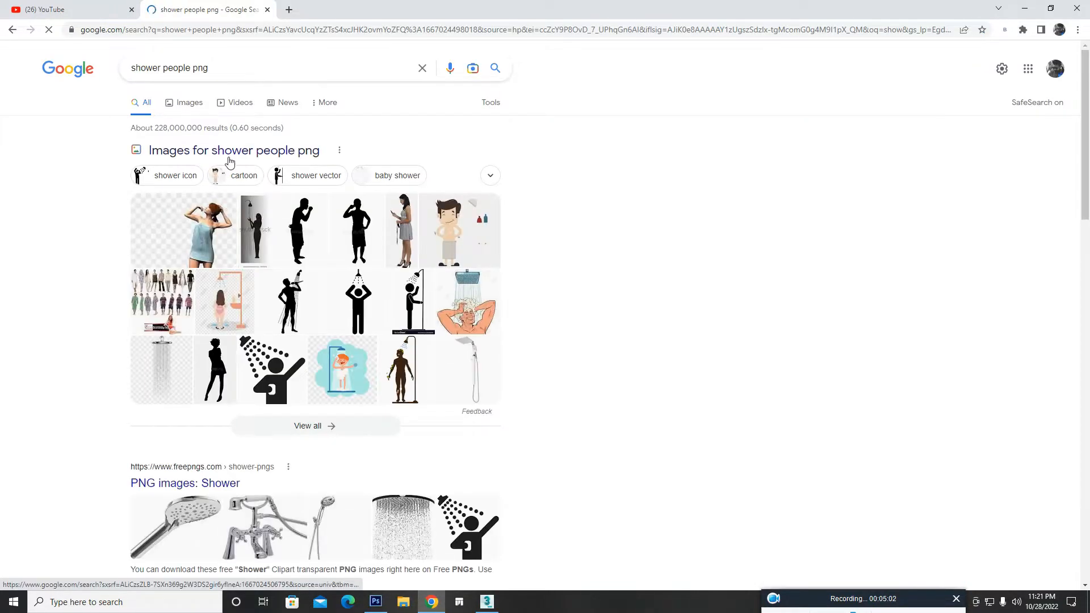
# Step: Preview the man in a white towel from the related images and save that picture to the Desktop as a JPEG
pyautogui.click(219, 216)
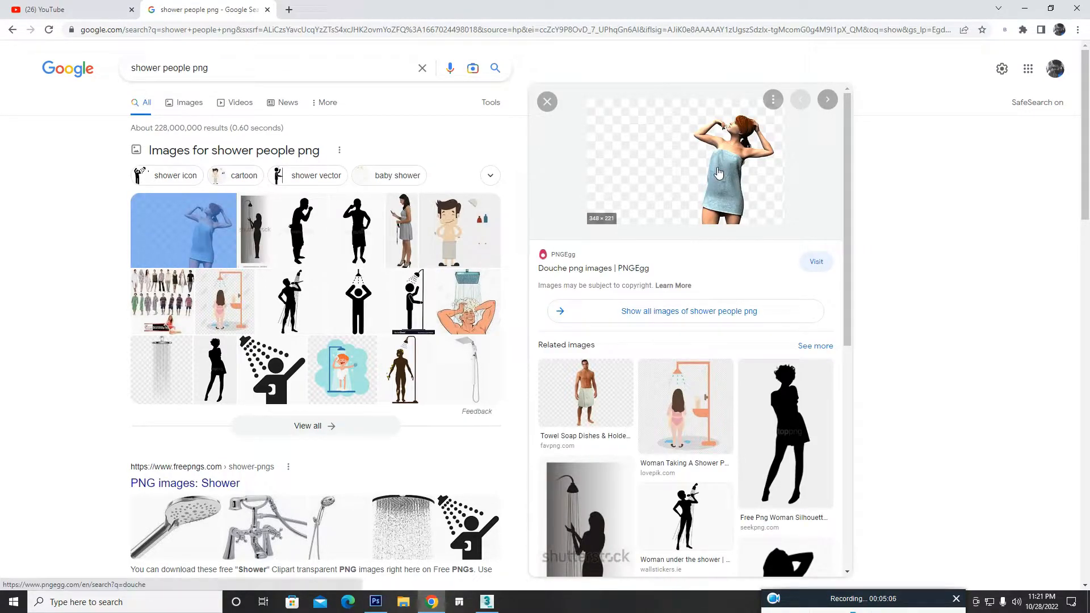
pyautogui.rightClick(587, 396)
pyautogui.click(585, 397)
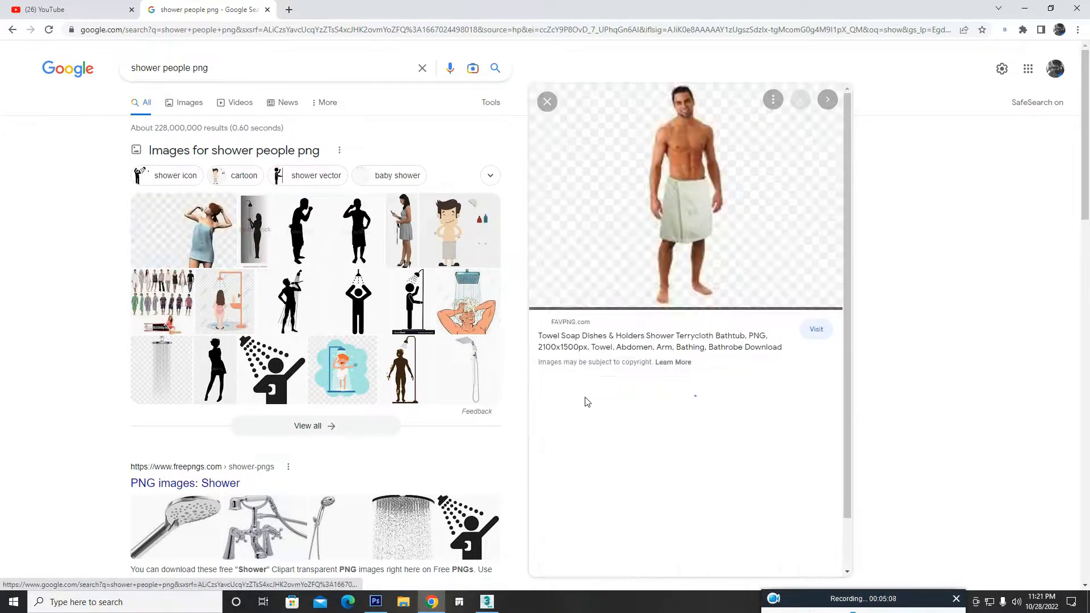
pyautogui.rightClick(685, 185)
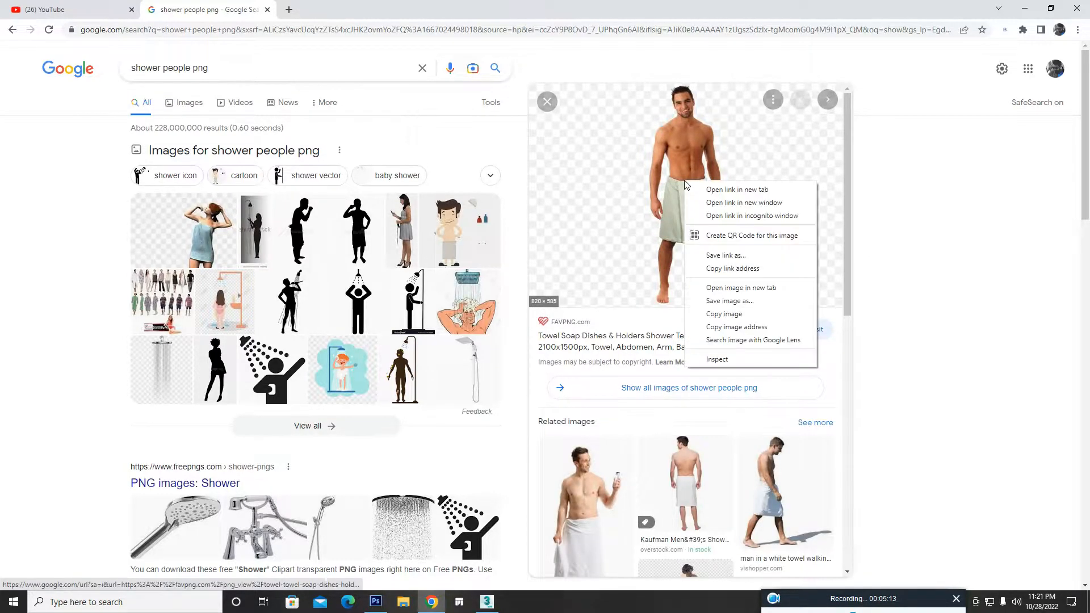
pyautogui.click(732, 312)
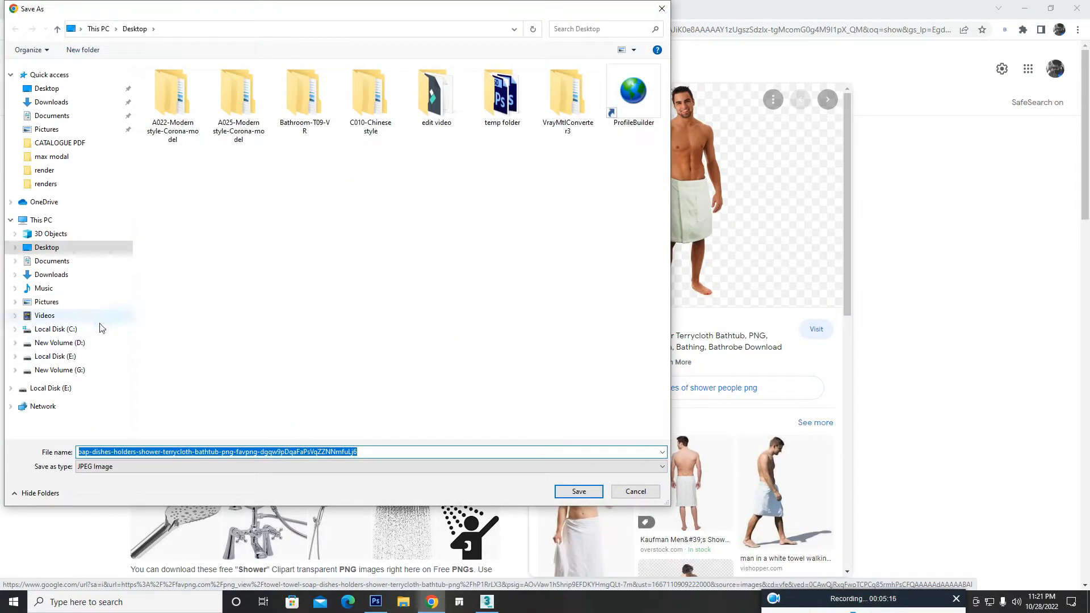
pyautogui.click(61, 89)
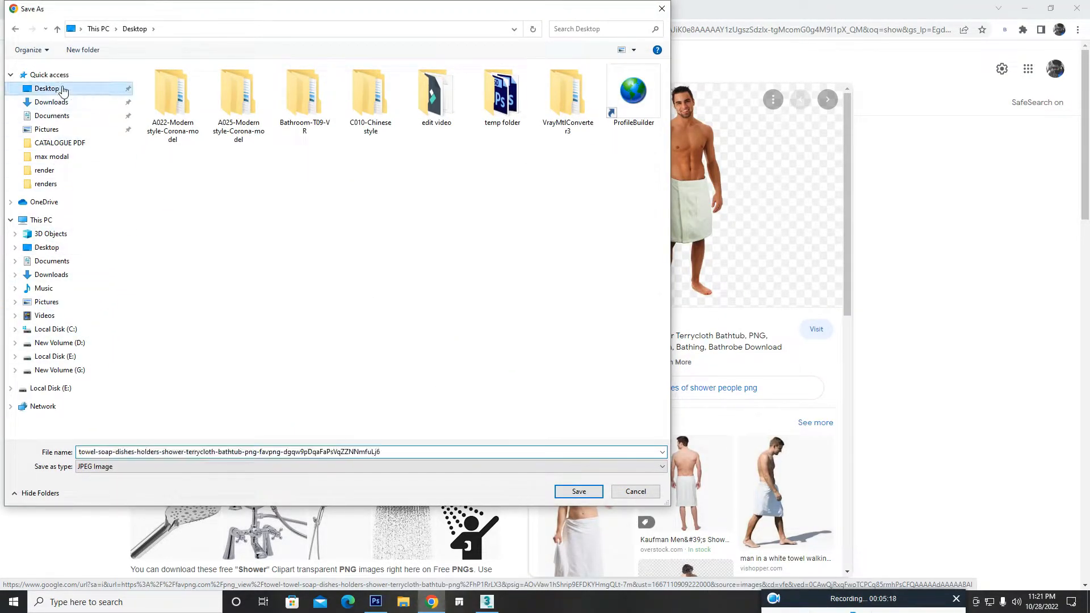
pyautogui.click(578, 492)
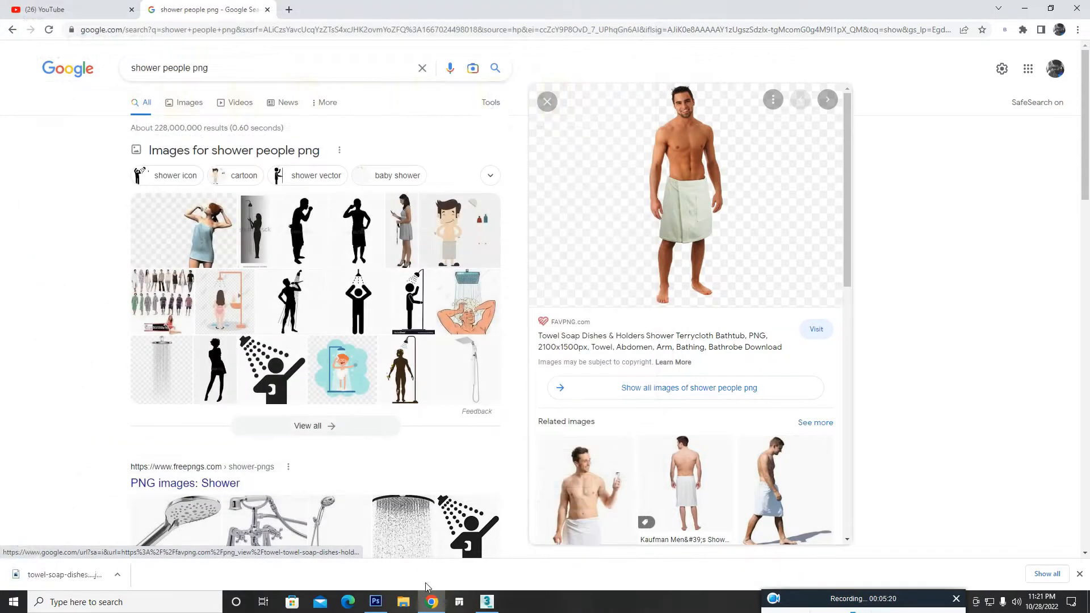
# Step: Switch to Photoshop and open the downloaded towel-soap-dishes JPEG from the Desktop
pyautogui.click(375, 601)
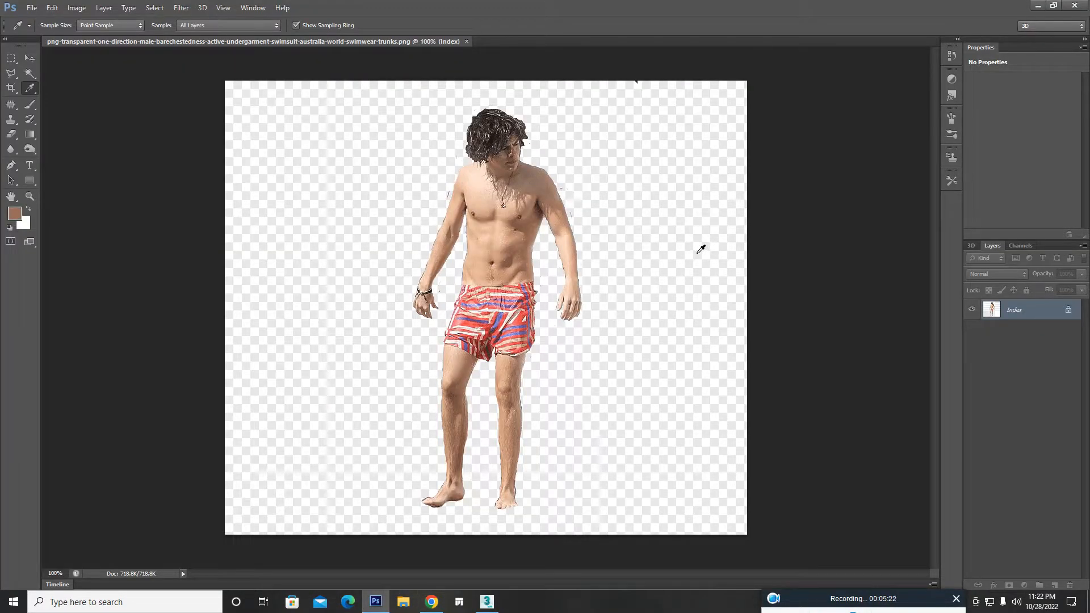
pyautogui.hotkey('ctrl', 'o')
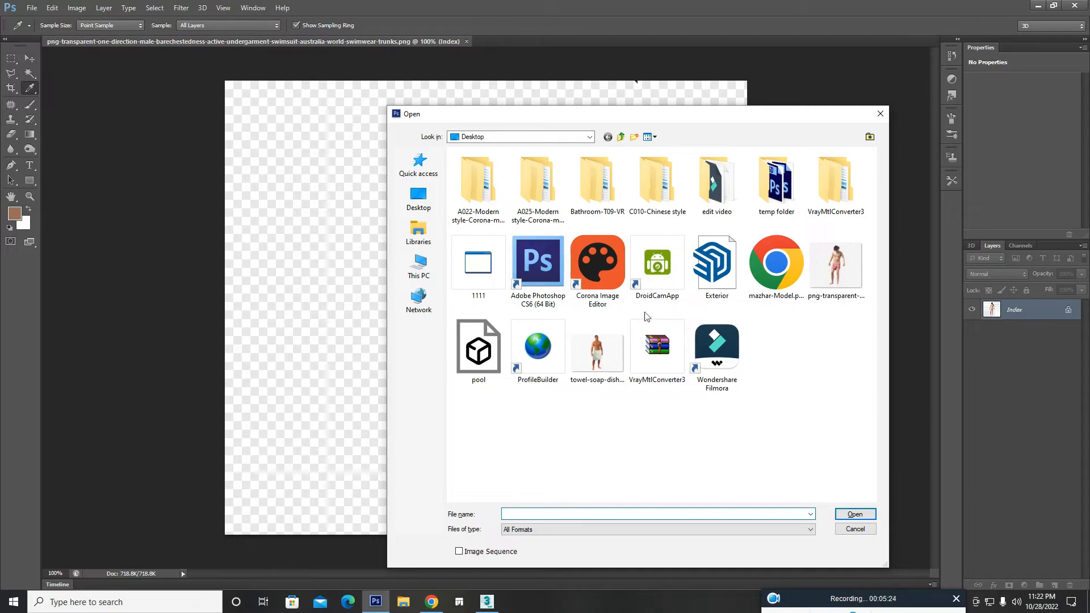
pyautogui.doubleClick(608, 347)
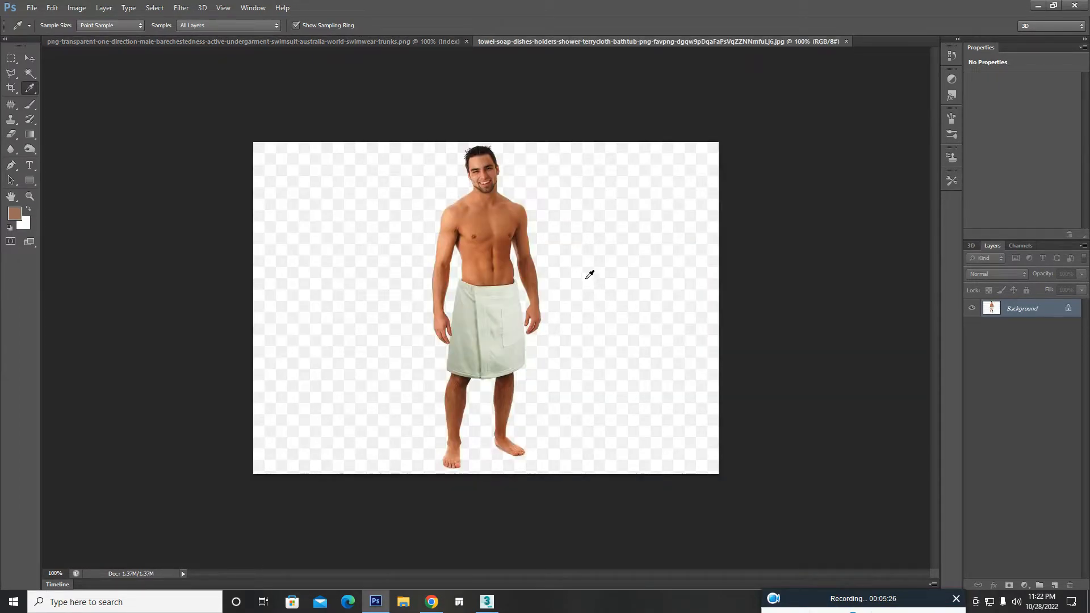
# Step: Try to clear the checkered background with a Magic Wand selection that excludes the towel, using a Content-Aware fill at 100% opacity
pyautogui.press('w')
pyautogui.click(601, 243)
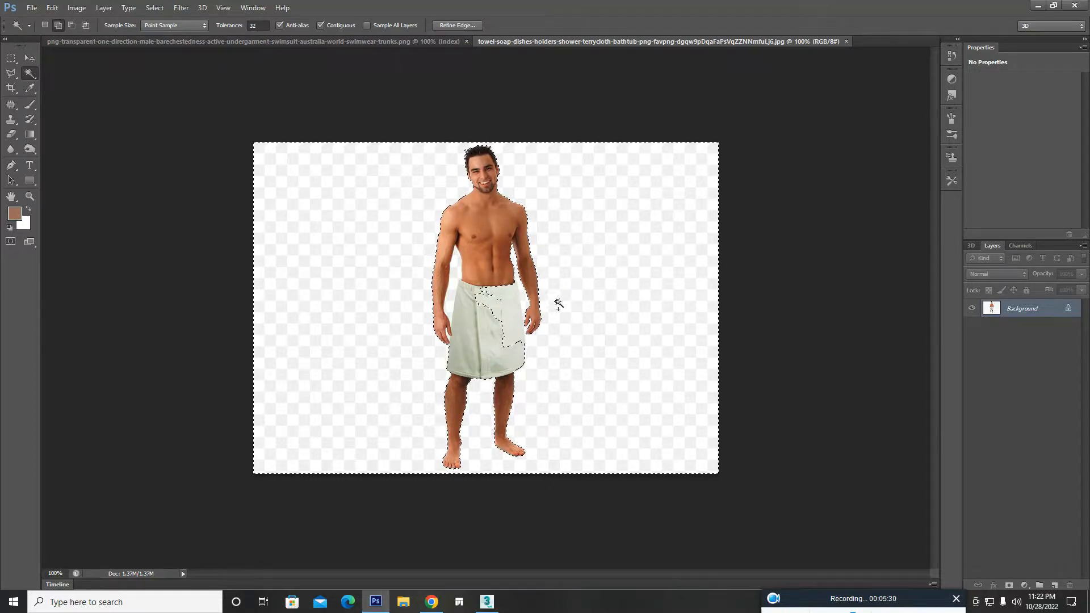
pyautogui.keyDown('alt'); pyautogui.click(511, 320); pyautogui.keyUp('alt')
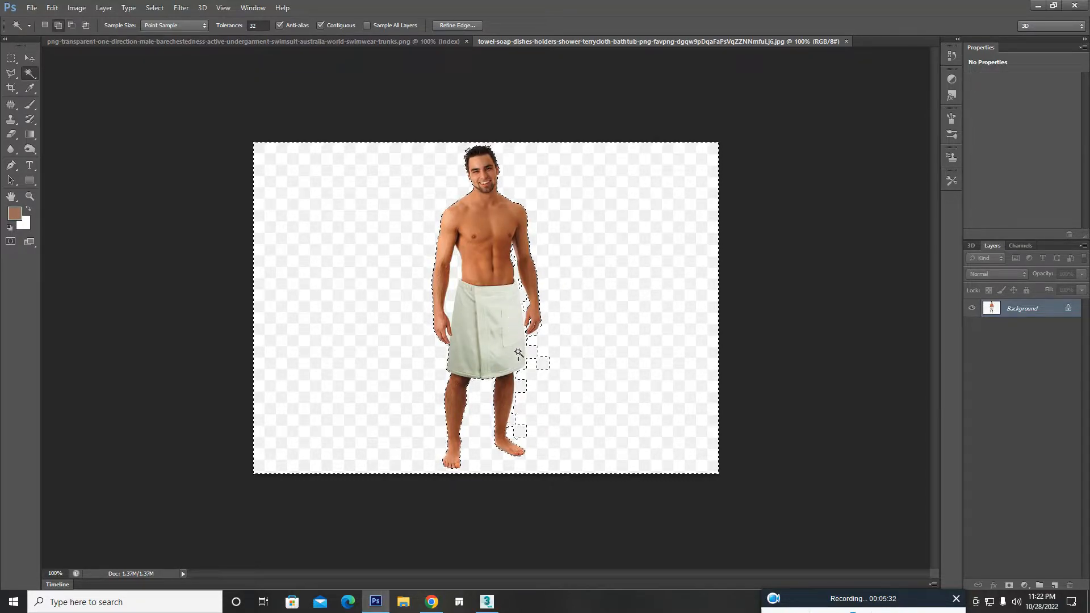
pyautogui.press('i')
pyautogui.press('Delete')
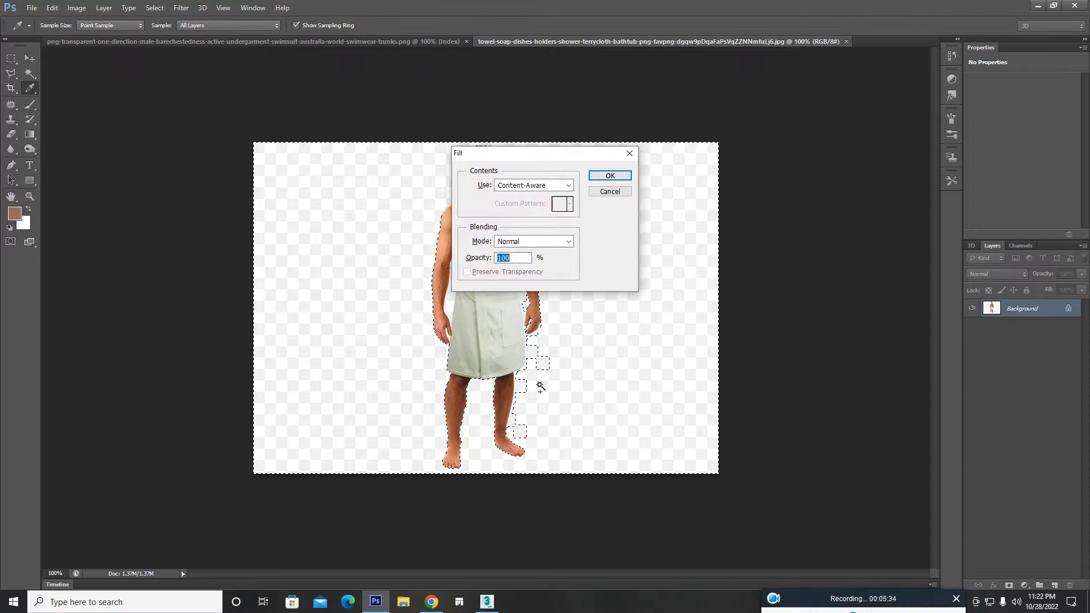
pyautogui.press('Return')
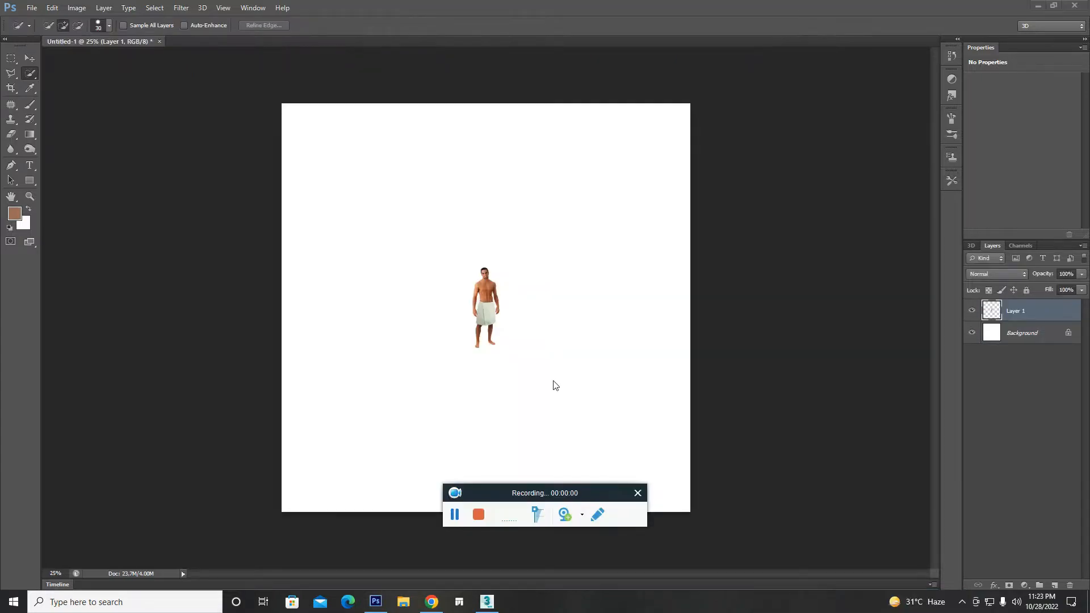
# Step: Convert Layer 1 to a smart object and scale the figure proportionally from its centre to nearly the full canvas height
pyautogui.moveTo(569, 493); pyautogui.dragTo(950, 586)
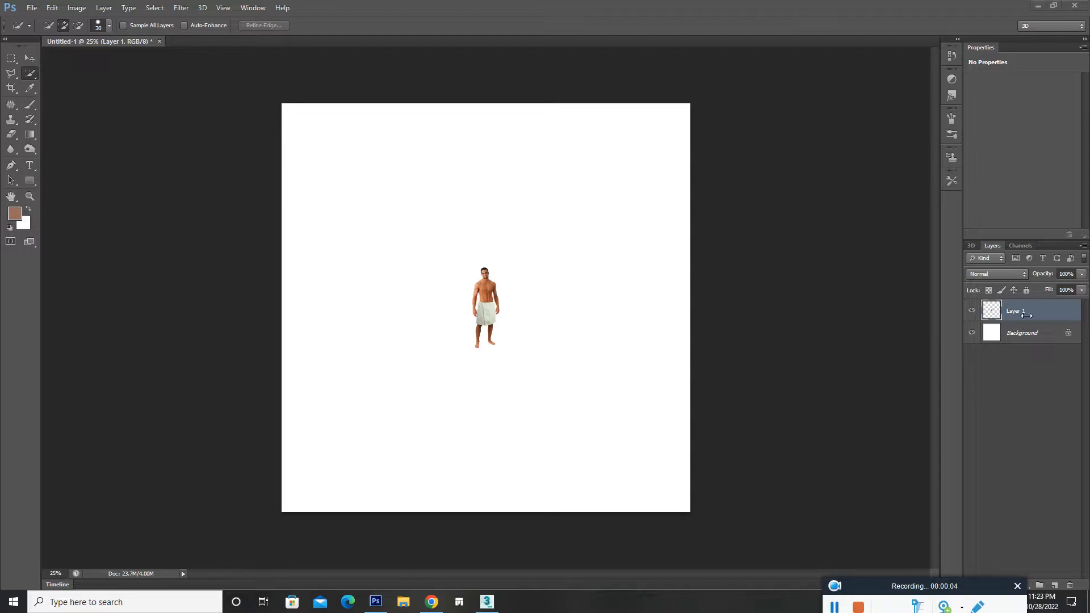
pyautogui.rightClick(1051, 314)
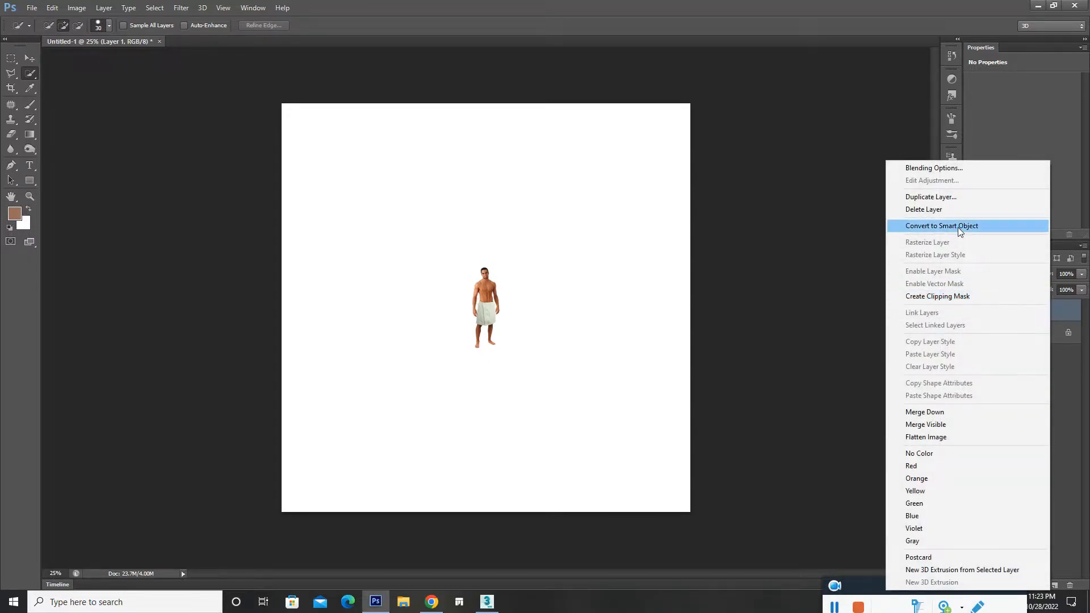
pyautogui.click(988, 222)
pyautogui.hotkey('ctrl', 't')
pyautogui.keyDown('alt'); pyautogui.keyDown('shift'); pyautogui.moveTo(500, 264); pyautogui.dragTo(632, 143); pyautogui.keyUp('shift'); pyautogui.keyUp('alt')
pyautogui.press('Return')
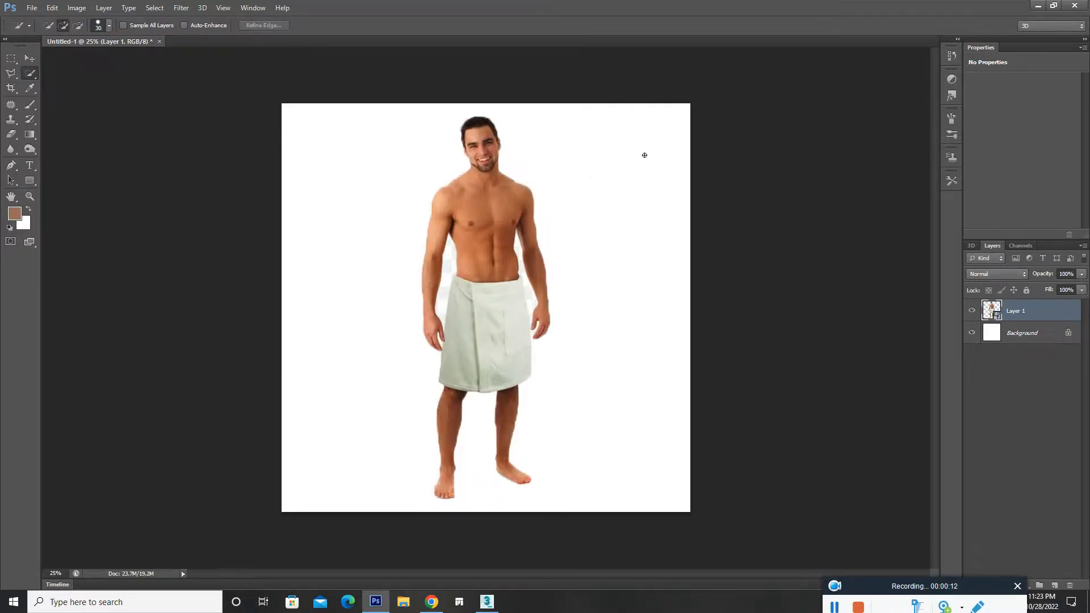
# Step: Delete the white Background layer so only the figure layer is left
pyautogui.click(1044, 336)
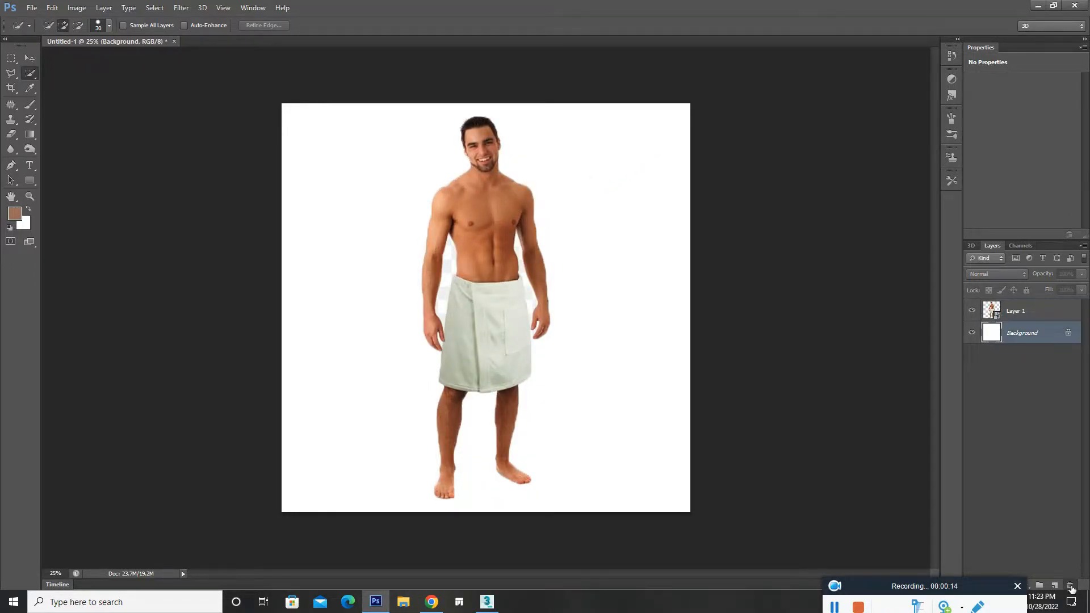
pyautogui.click(1070, 585)
pyautogui.click(503, 228)
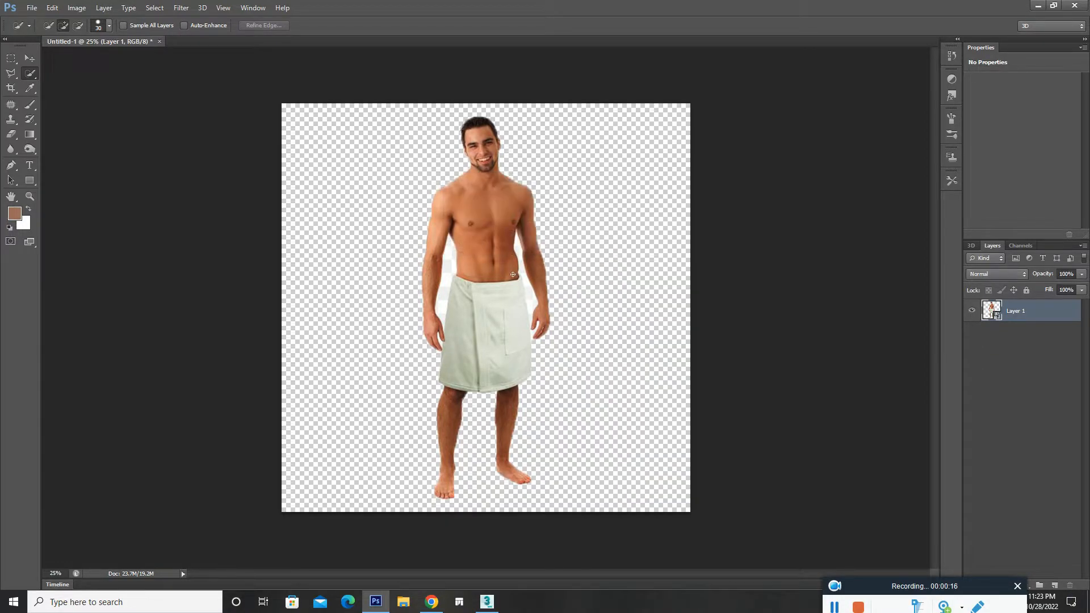
# Step: Try to select and delete the leftover white areas between the arms and torso on the smart object, and clear the selection
pyautogui.click(449, 261)
pyautogui.moveTo(449, 285)
pyautogui.mouseDown()
pyautogui.moveTo(441, 318)
pyautogui.moveTo(446, 299)
pyautogui.mouseUp()
pyautogui.press('Delete')
pyautogui.click(536, 229)
pyautogui.moveTo(532, 295); pyautogui.dragTo(533, 297)
pyautogui.press('Delete')
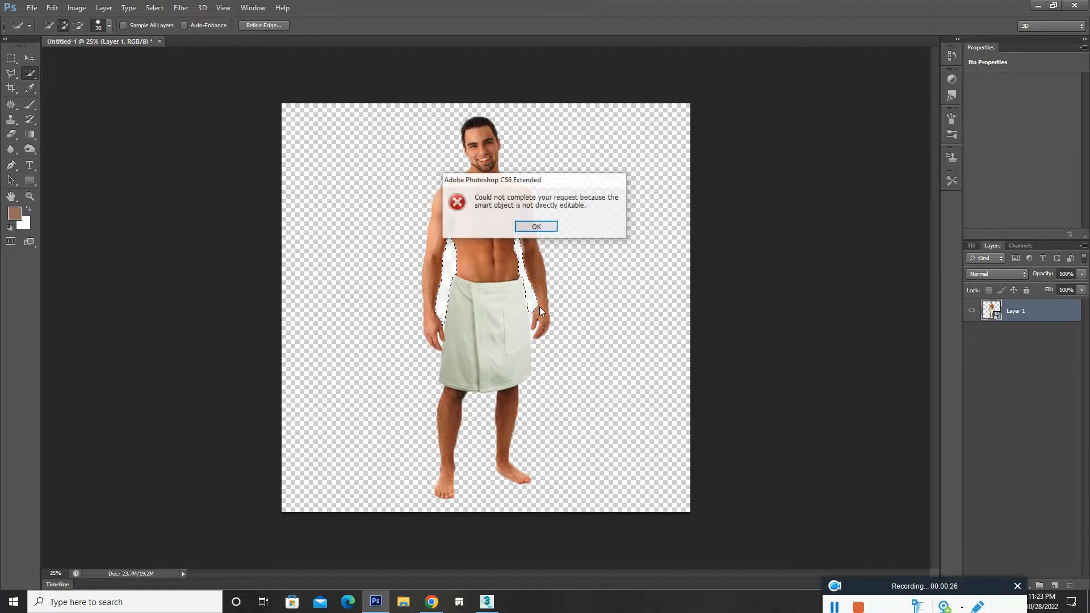
pyautogui.click(536, 227)
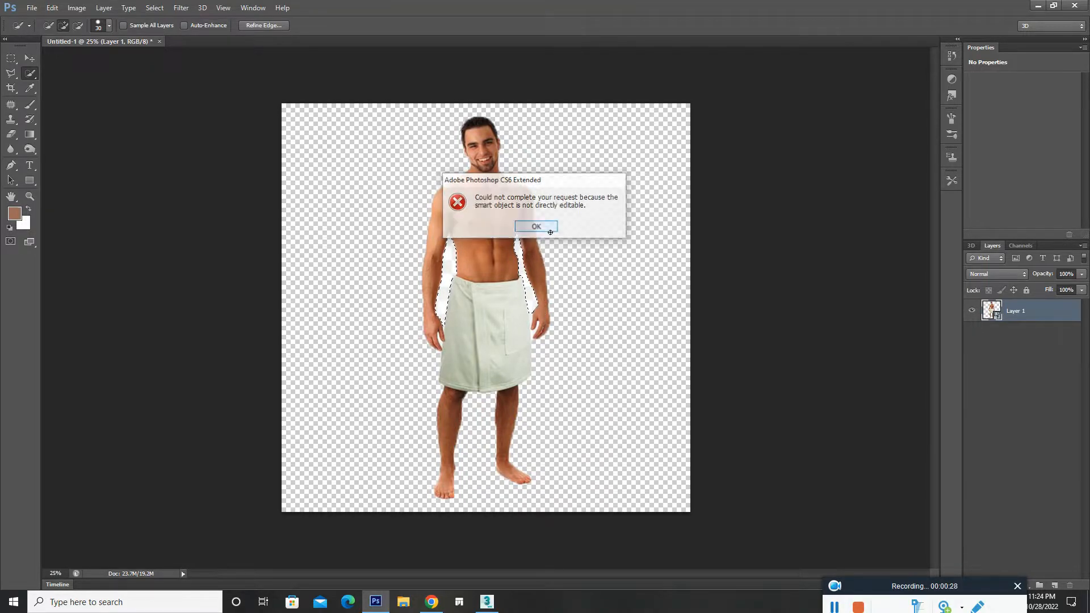
pyautogui.hotkey('ctrl', 'd')
pyautogui.hotkey('ctrl', 'z')
pyautogui.hotkey('ctrl', 'd')
# Step: Rasterize the Layer 1 smart object and clear the leftover background between the arms and torso with Quick Selection
pyautogui.press('e')
pyautogui.click(506, 247)
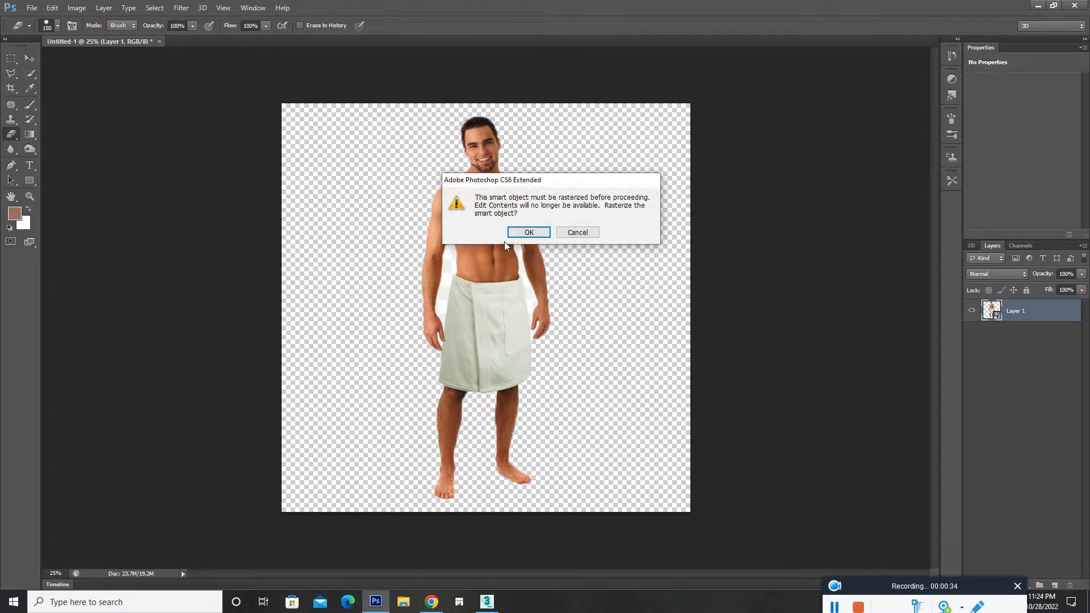
pyautogui.press('Return')
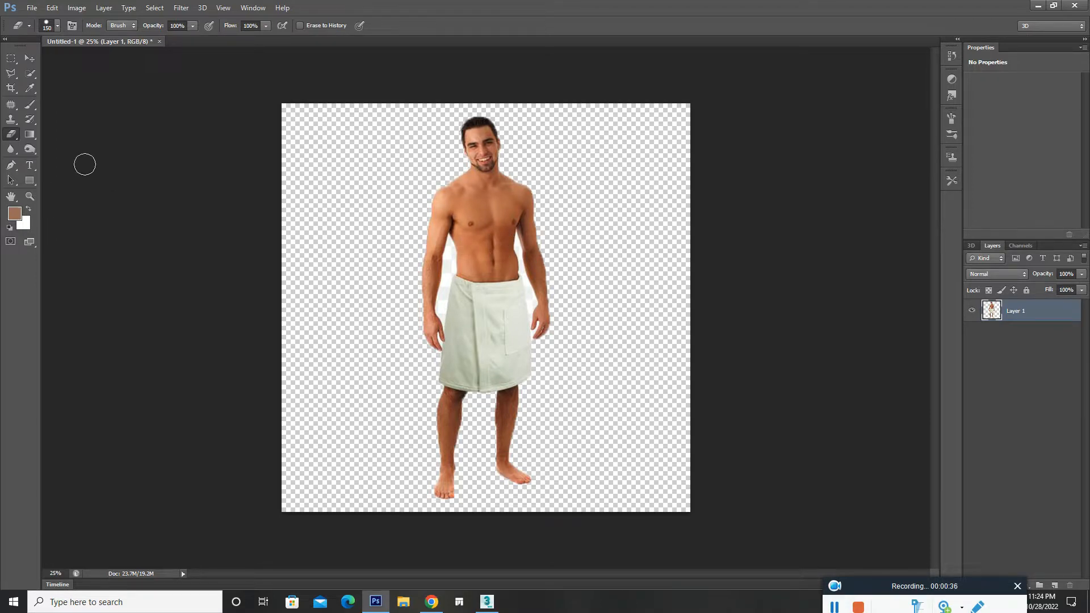
pyautogui.click(30, 74)
pyautogui.moveTo(446, 263); pyautogui.dragTo(443, 288)
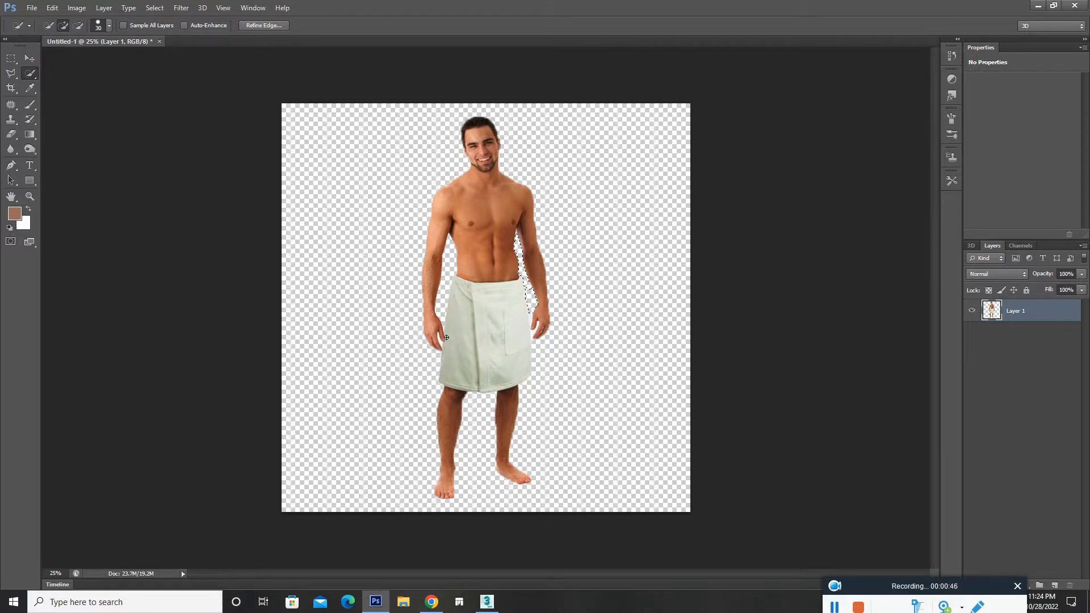
# Step: Select and delete the leftover white patch between the fingers of the figure's right hand and the towel
pyautogui.keyDown('alt'); pyautogui.scroll(7, 442, 338); pyautogui.keyUp('alt')
pyautogui.click(438, 366)
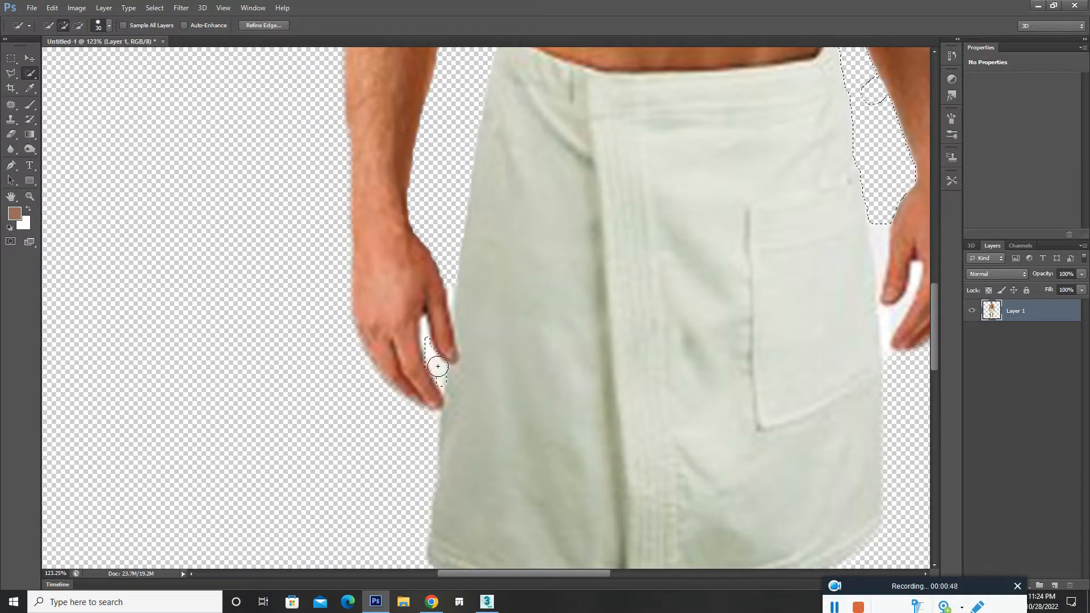
pyautogui.press('Delete')
pyautogui.keyDown('alt'); pyautogui.scroll(2, 427, 329); pyautogui.keyUp('alt')
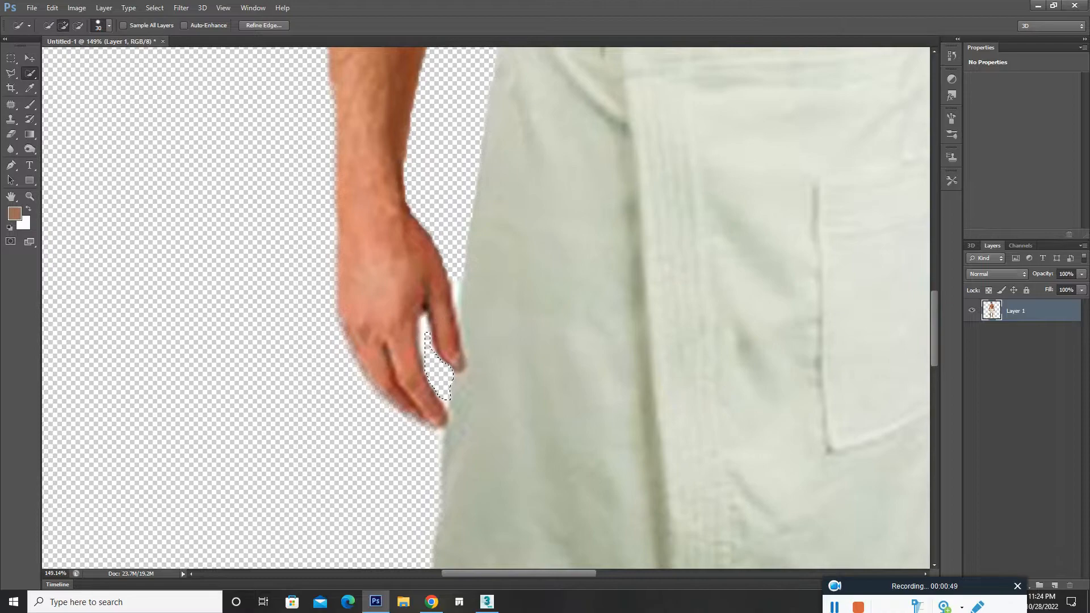
# Step: Select and delete the leftover white patches between the towel and the figure's left hand and between its fingers, clearing each selection
pyautogui.keyDown('alt'); pyautogui.scroll(-5, 432, 341); pyautogui.keyUp('alt')
pyautogui.keyDown('alt'); pyautogui.scroll(4, 432, 340); pyautogui.keyUp('alt')
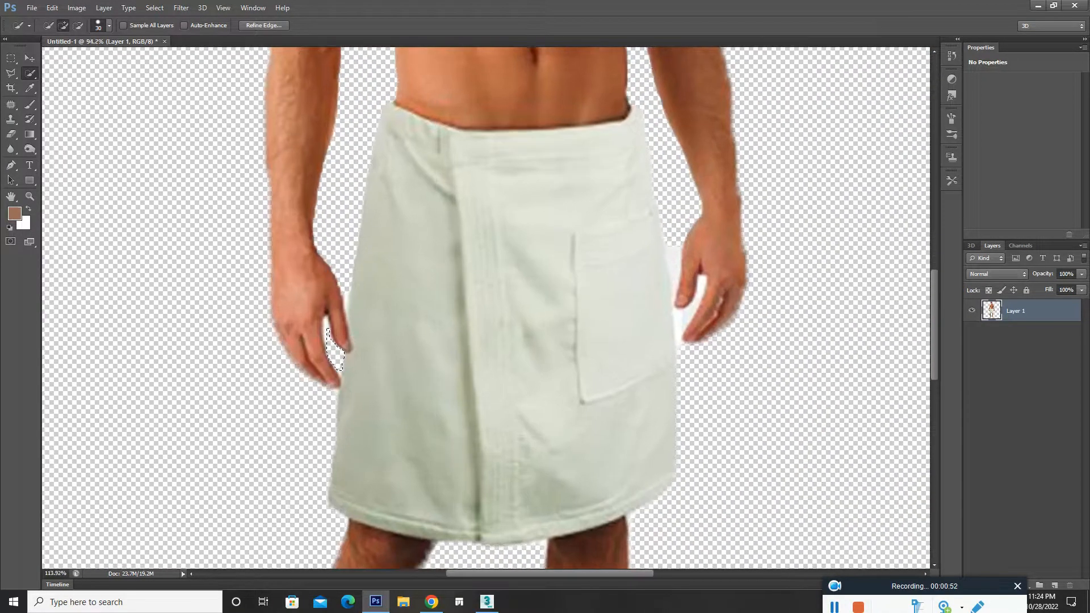
pyautogui.keyDown('alt'); pyautogui.scroll(2, 673, 256); pyautogui.keyUp('alt')
pyautogui.moveTo(670, 268); pyautogui.dragTo(670, 239)
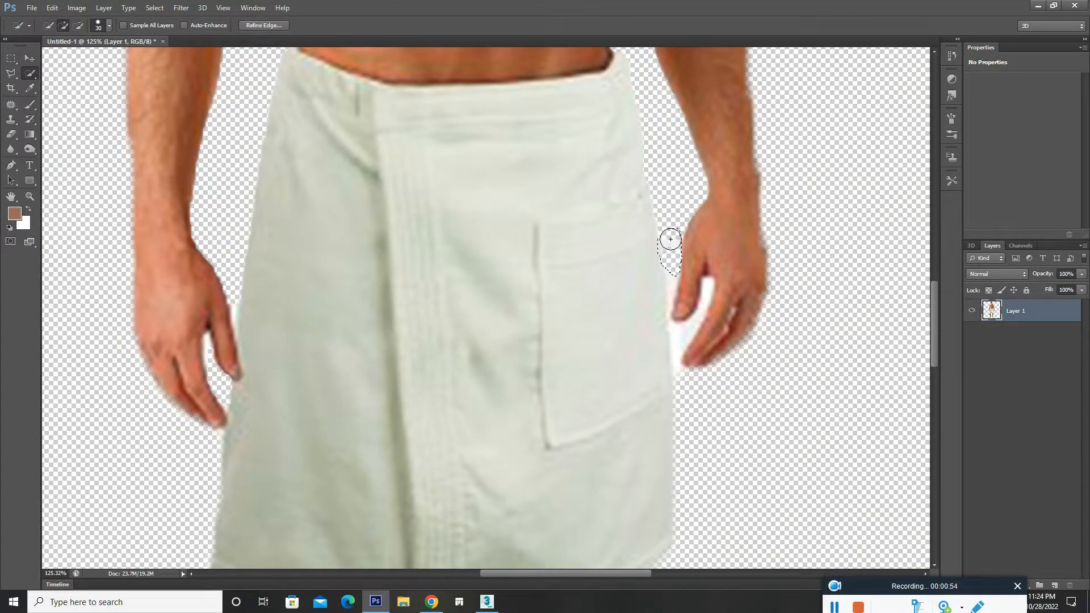
pyautogui.hotkey('ctrl', 'd')
pyautogui.click(685, 333)
pyautogui.press('Delete')
pyautogui.hotkey('ctrl', 'd')
pyautogui.click(678, 353)
pyautogui.press('Delete')
pyautogui.hotkey('ctrl', 'd')
pyautogui.click(668, 287)
pyautogui.click(703, 293)
pyautogui.press('Delete')
pyautogui.hotkey('ctrl', 'd')
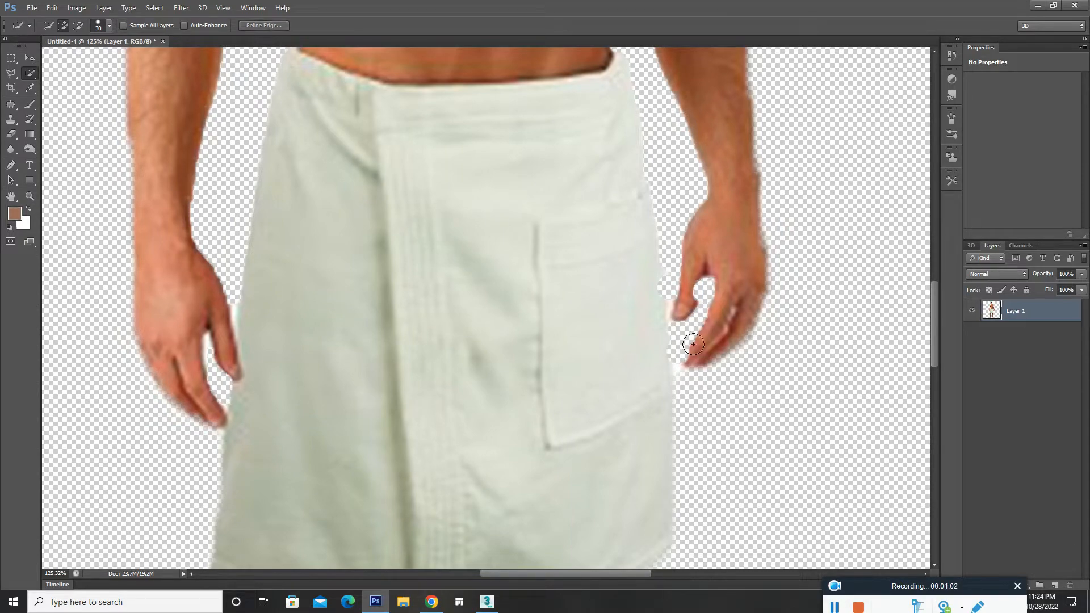
# Step: Export the cut-out figure for web as a transparent PNG-24 file named asdd on the Desktop
pyautogui.hotkey('ctrl', '0')
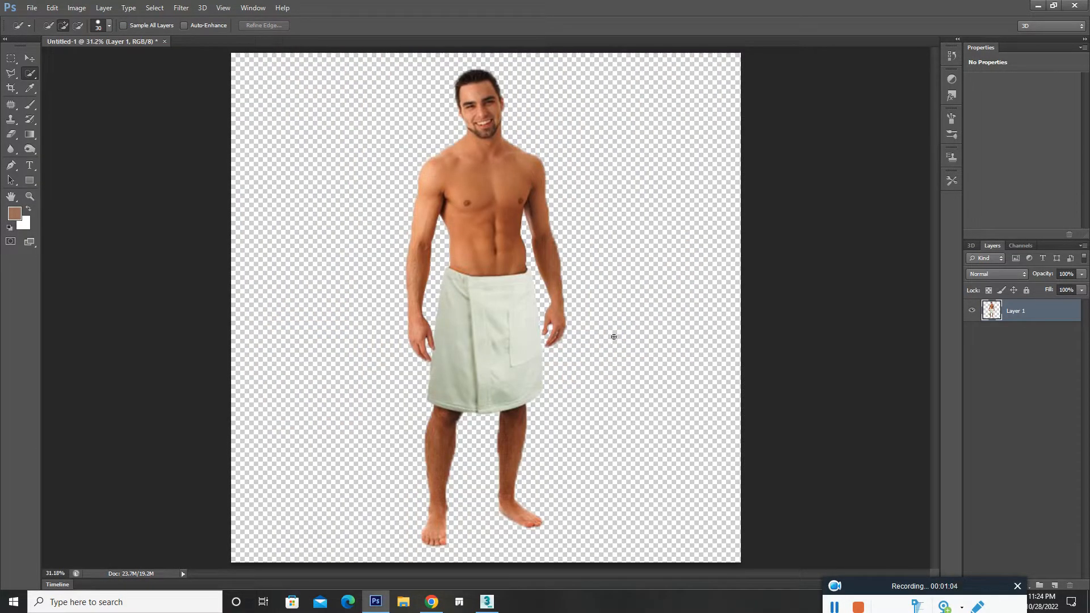
pyautogui.hotkey('ctrl', 'alt', 'shift', 's')
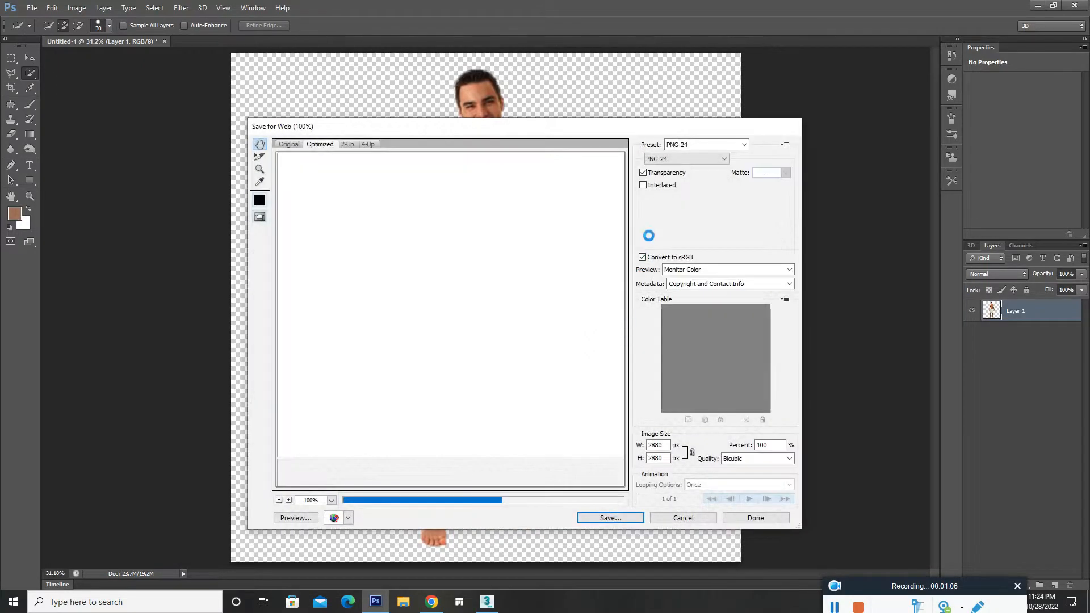
pyautogui.click(639, 518)
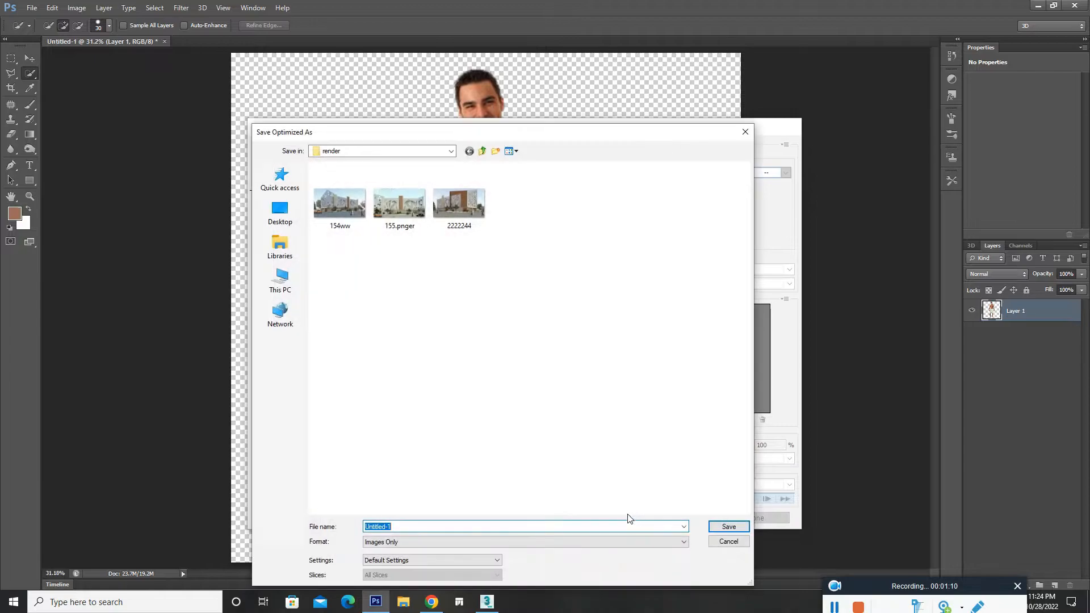
pyautogui.click(280, 211)
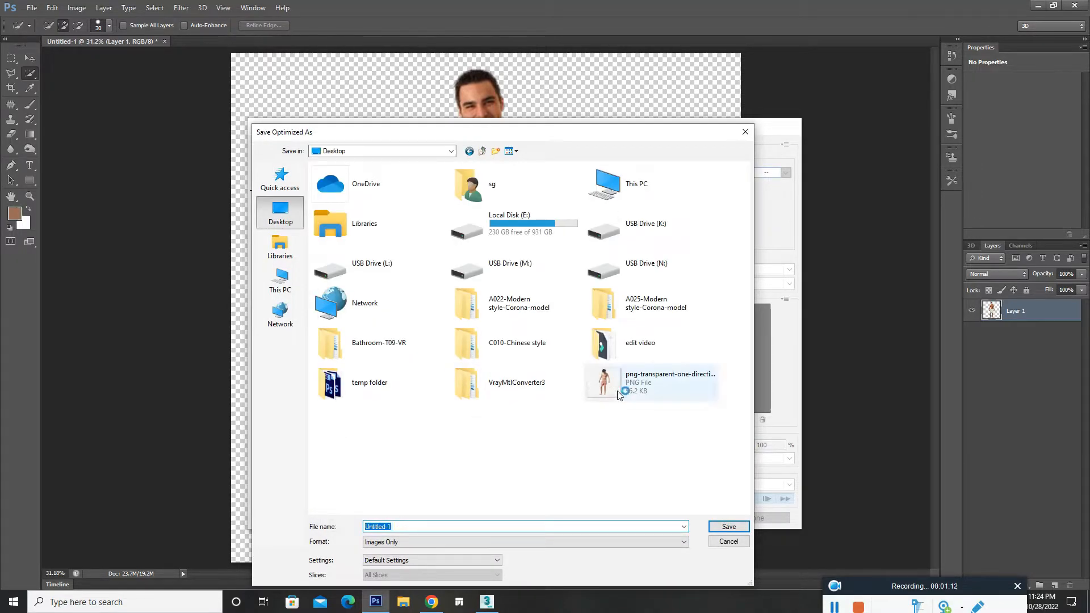
pyautogui.write('asdd')
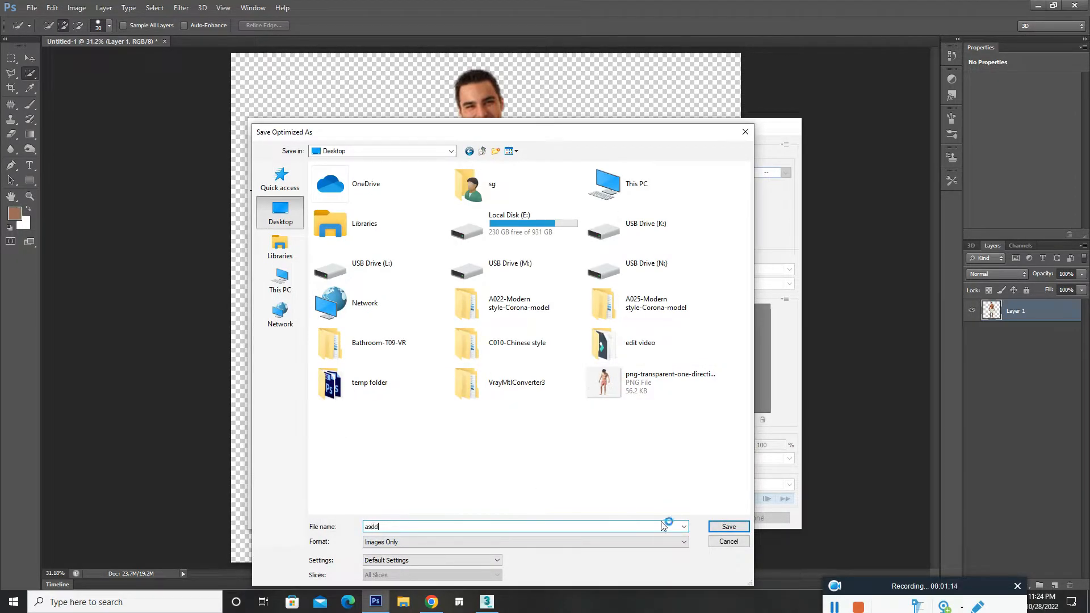
pyautogui.click(718, 526)
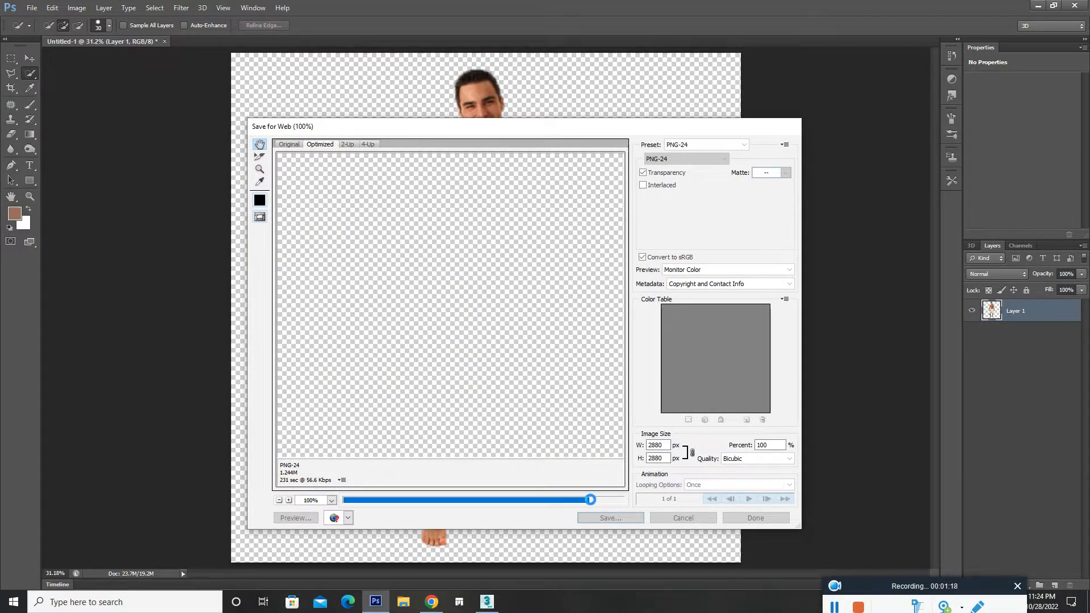
# Step: Switch to 3ds Max, close the error and environment windows, and replace the opacity bitmap with asdd.png from the Desktop, previewing the image
pyautogui.click(491, 606)
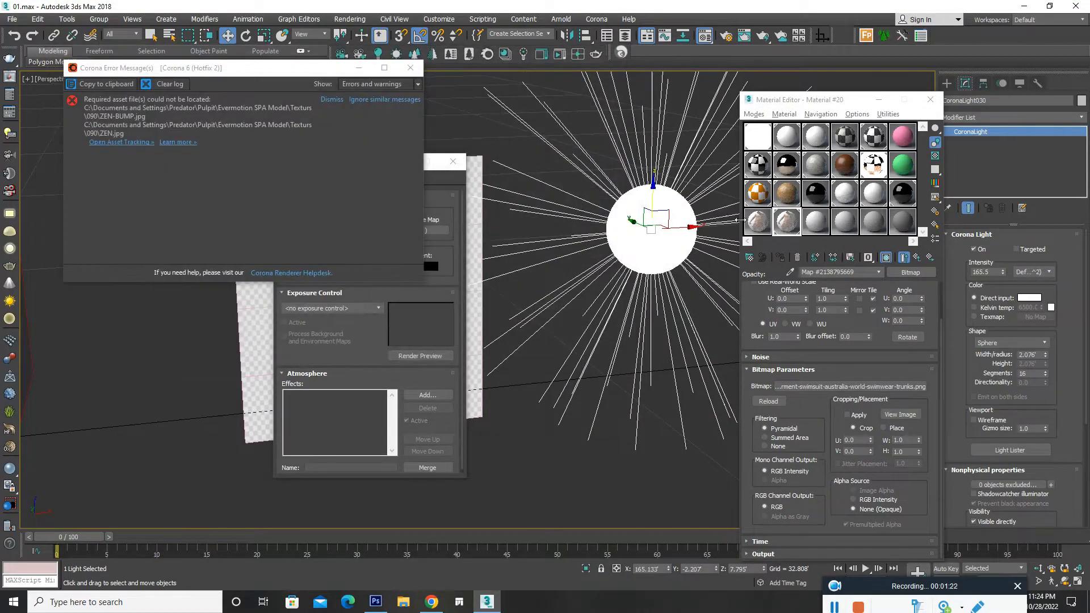
pyautogui.click(410, 68)
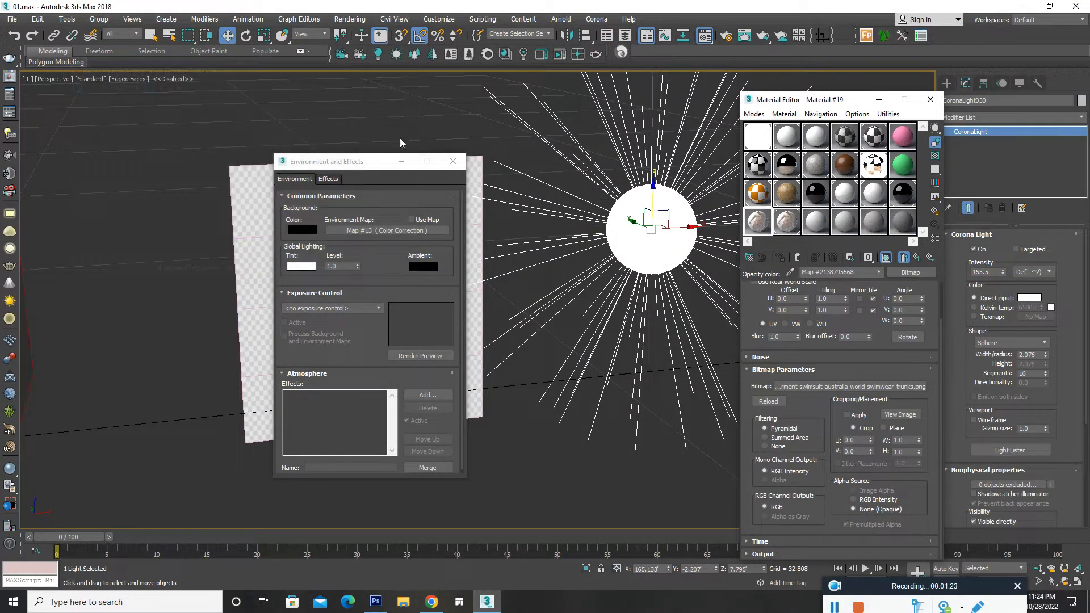
pyautogui.click(453, 162)
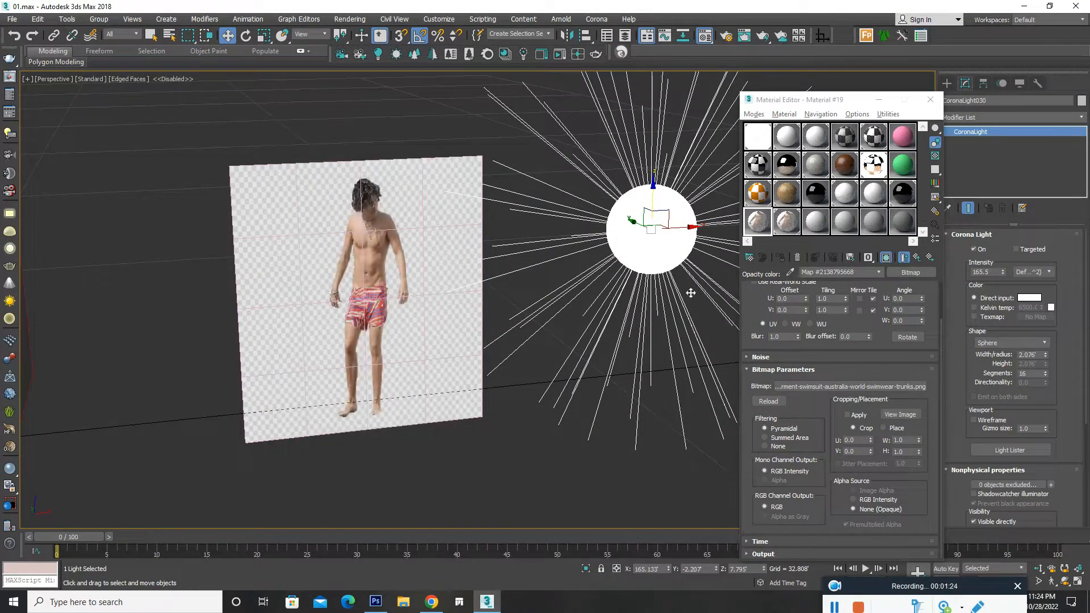
pyautogui.click(880, 386)
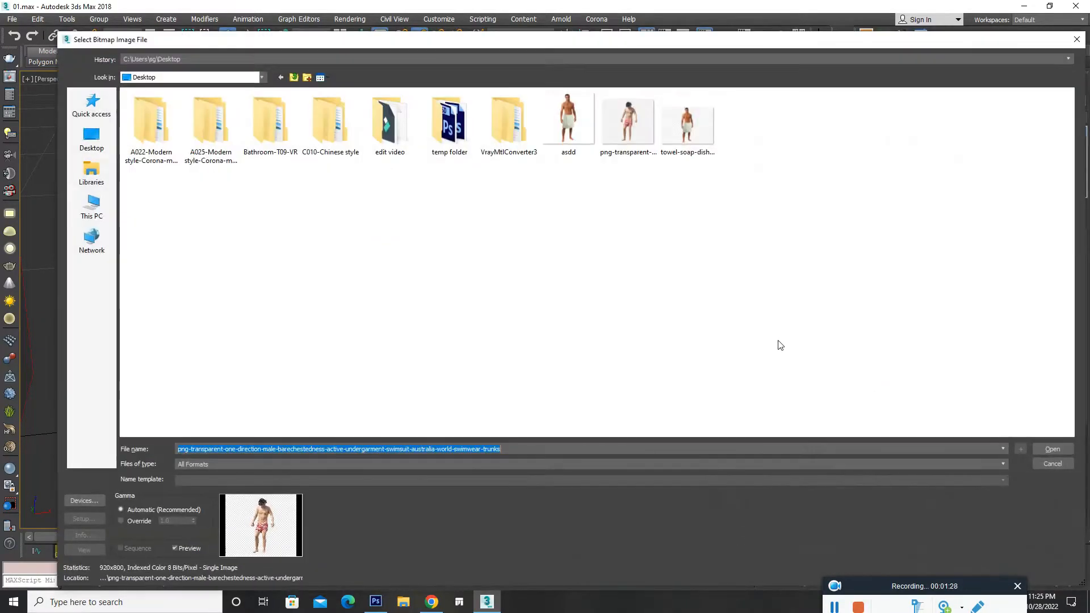
pyautogui.doubleClick(565, 131)
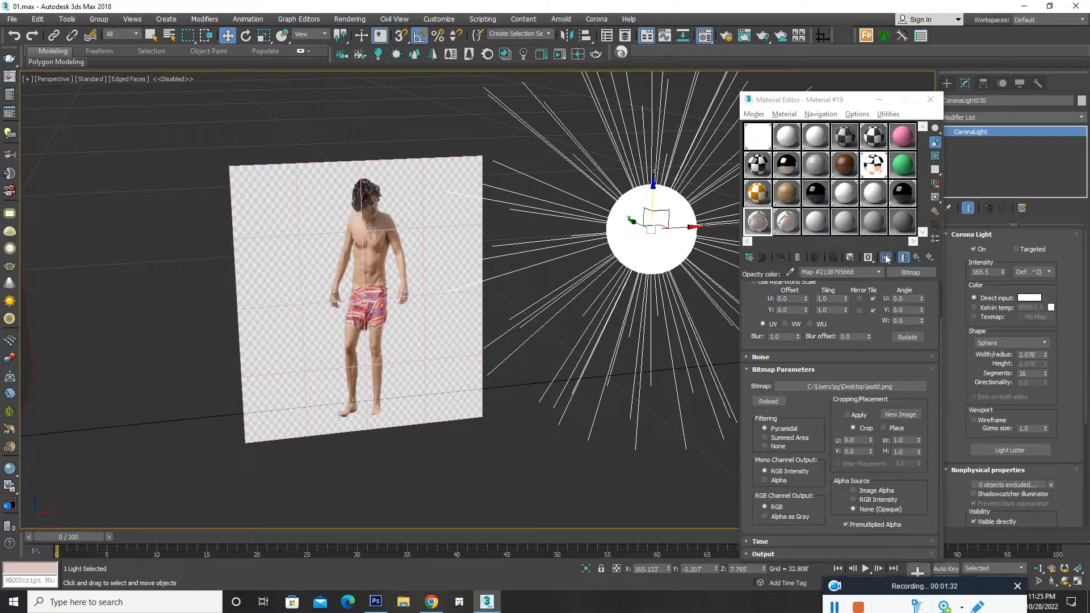
pyautogui.click(900, 414)
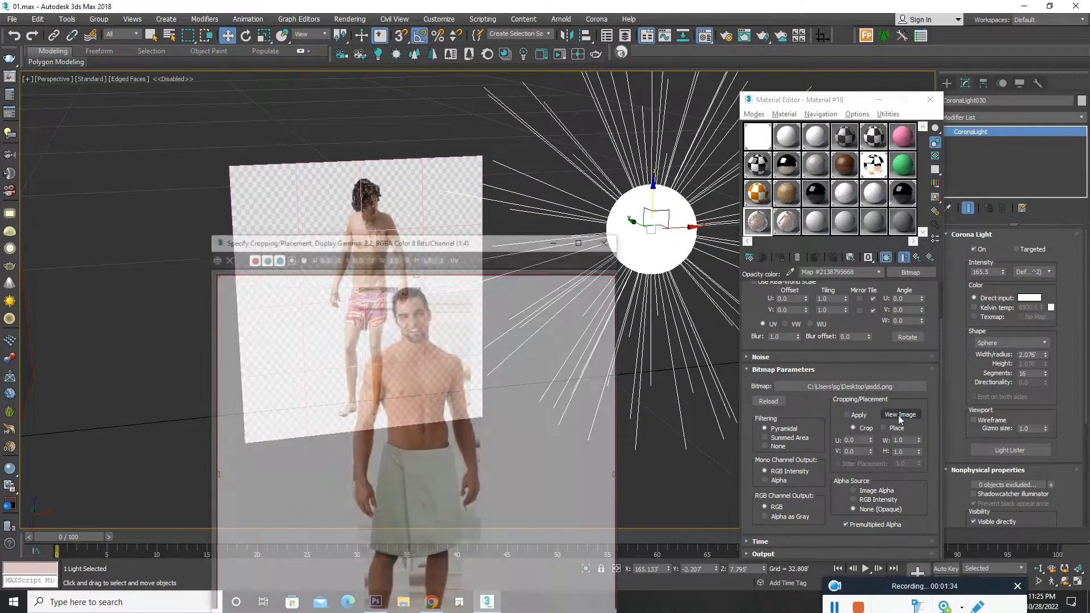
pyautogui.click(609, 238)
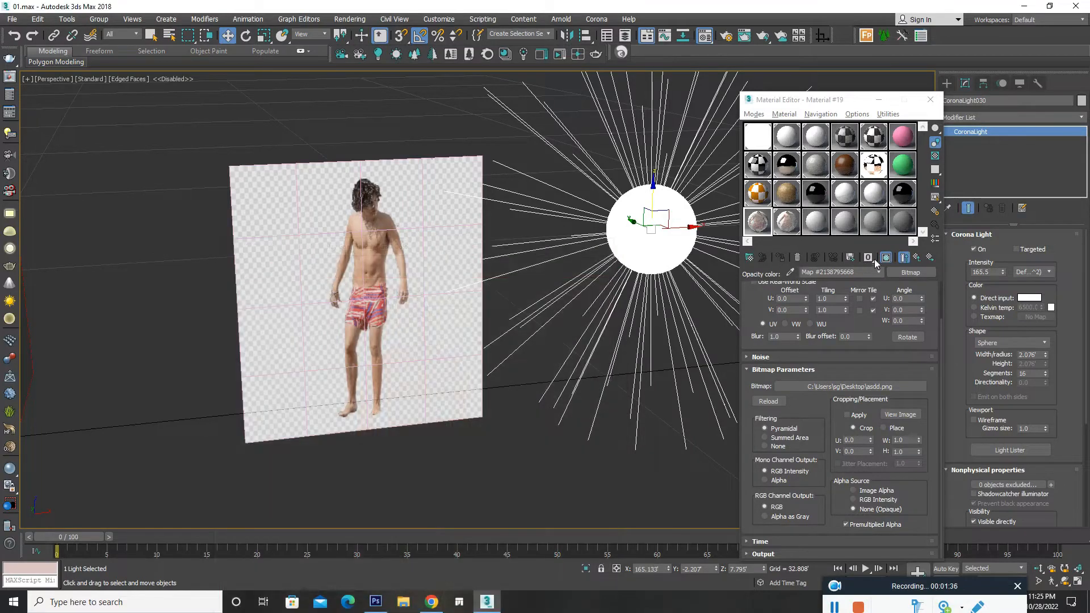
# Step: Reapply the figure material to the plane and set the opacity bitmap's mono channel output to Alpha, keeping its RGB channel output on RGB
pyautogui.click(880, 272)
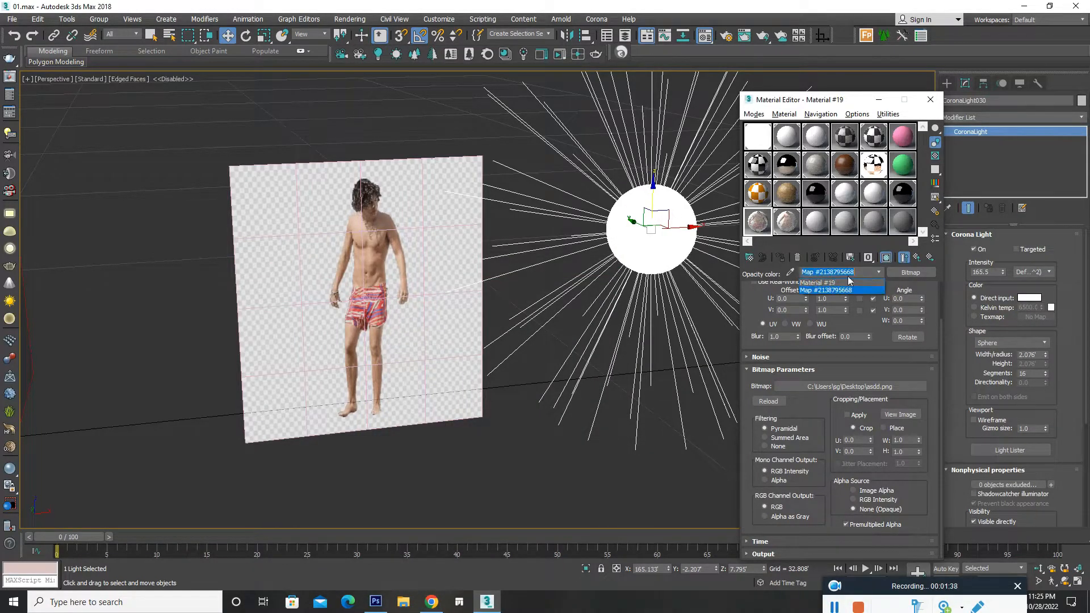
pyautogui.click(762, 222)
pyautogui.moveTo(762, 222); pyautogui.dragTo(406, 265)
pyautogui.keyDown('alt'); pyautogui.moveTo(449, 301); pyautogui.dragTo(406, 282, button='middle'); pyautogui.keyUp('alt')
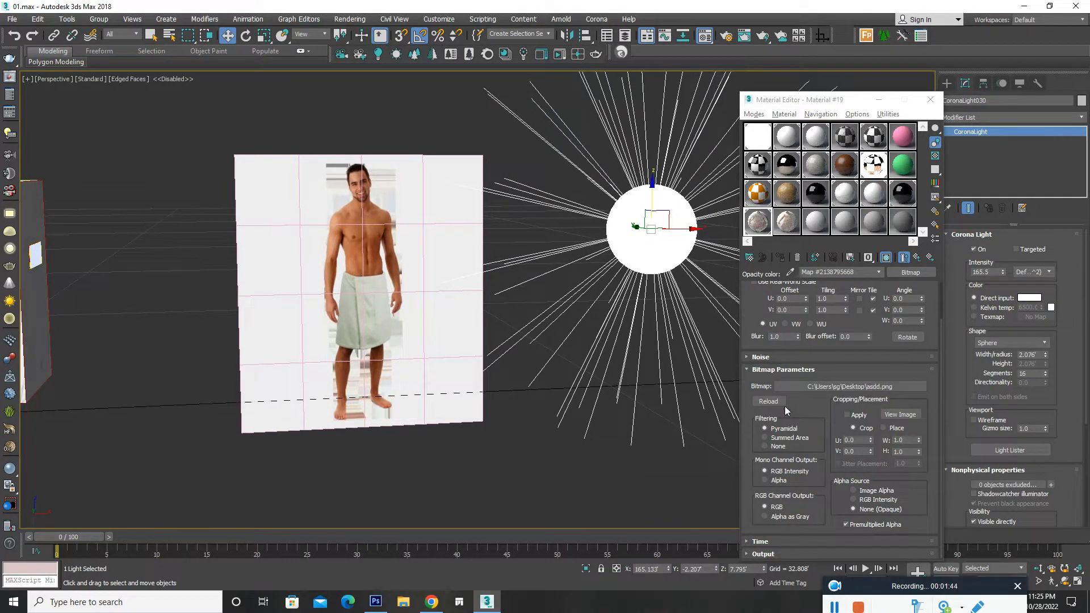
pyautogui.click(788, 480)
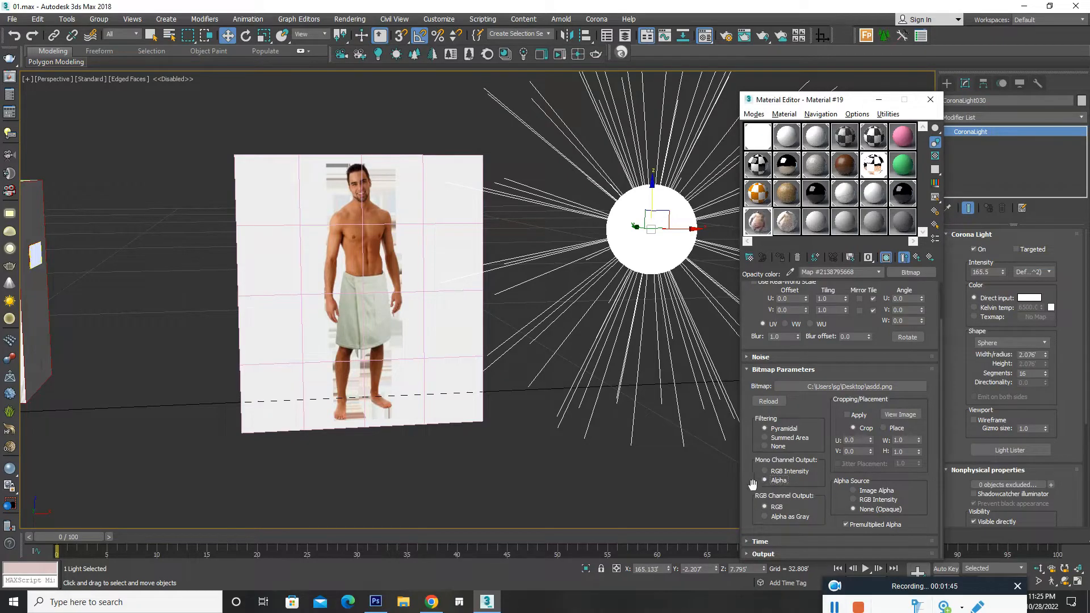
pyautogui.click(779, 519)
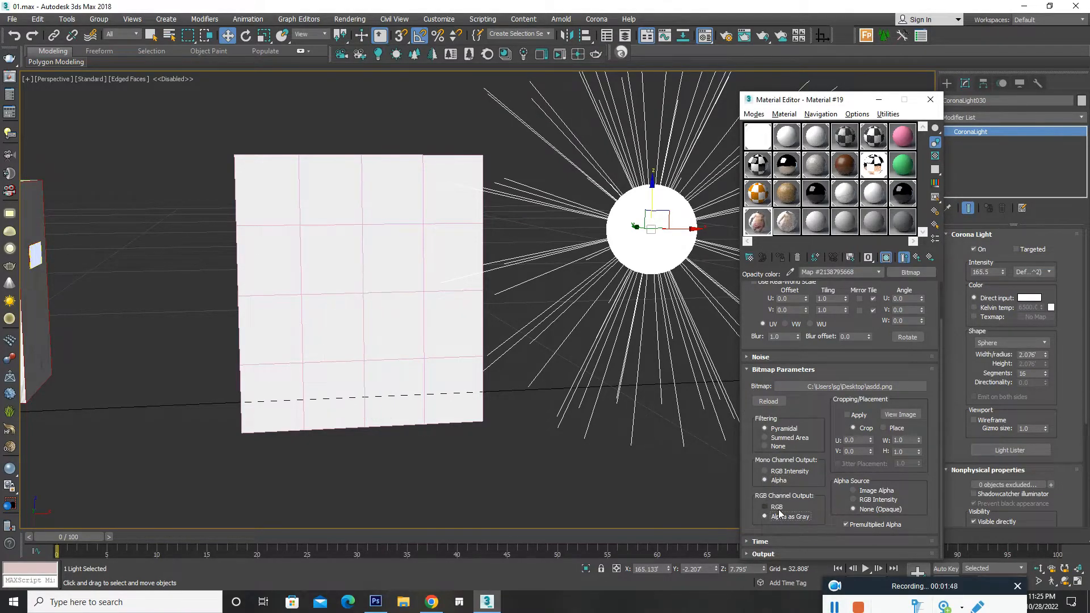
# Step: Start a Corona interactive render of the figure plane and minimize the render window
pyautogui.keyDown('alt'); pyautogui.moveTo(442, 348); pyautogui.dragTo(411, 332, button='middle'); pyautogui.keyUp('alt')
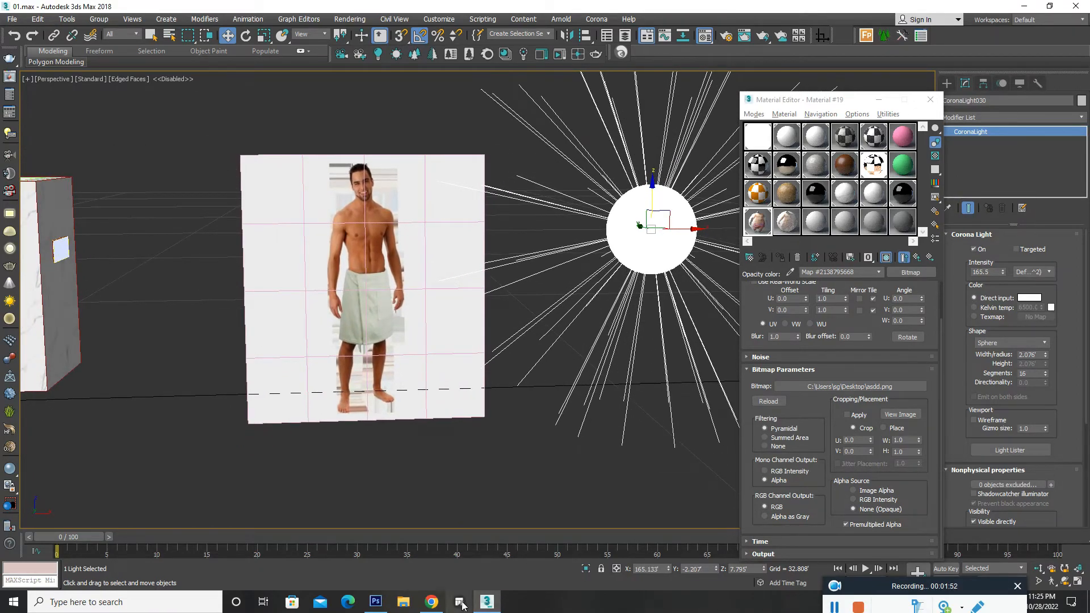
pyautogui.click(560, 55)
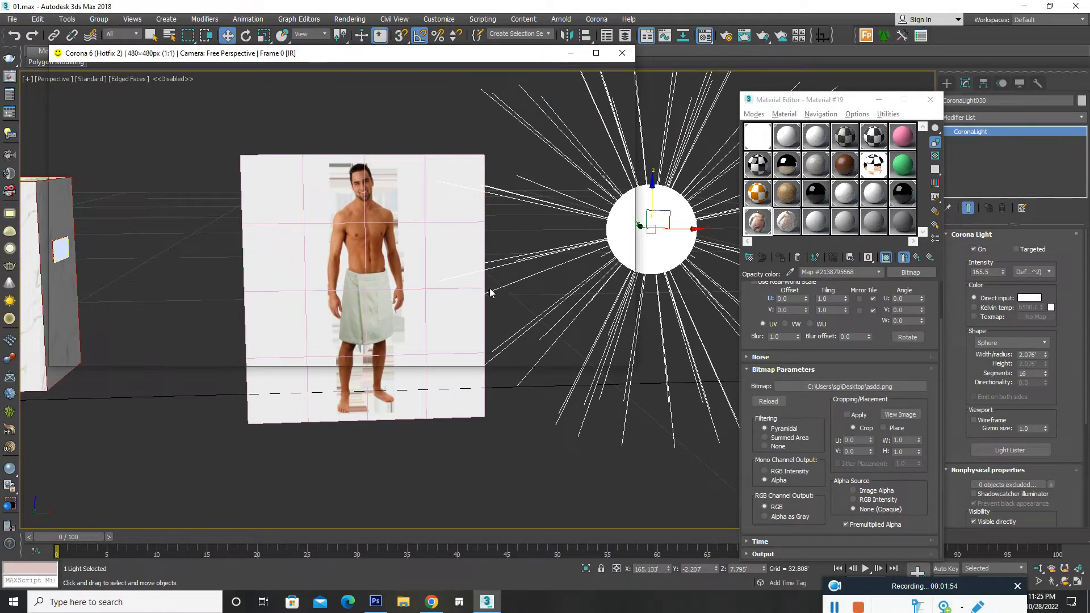
pyautogui.click(359, 68)
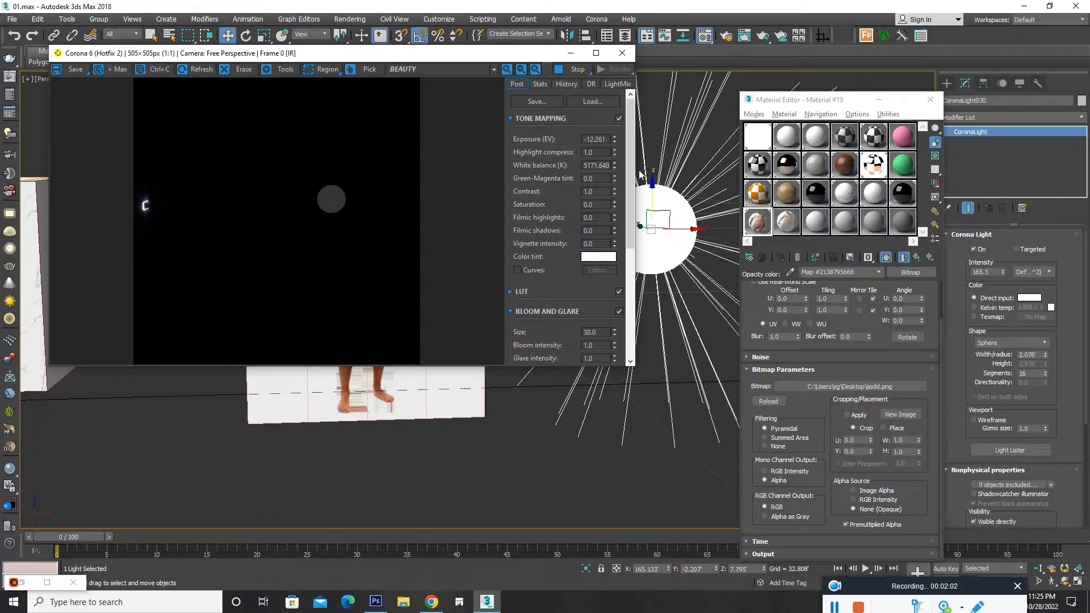
pyautogui.click(571, 56)
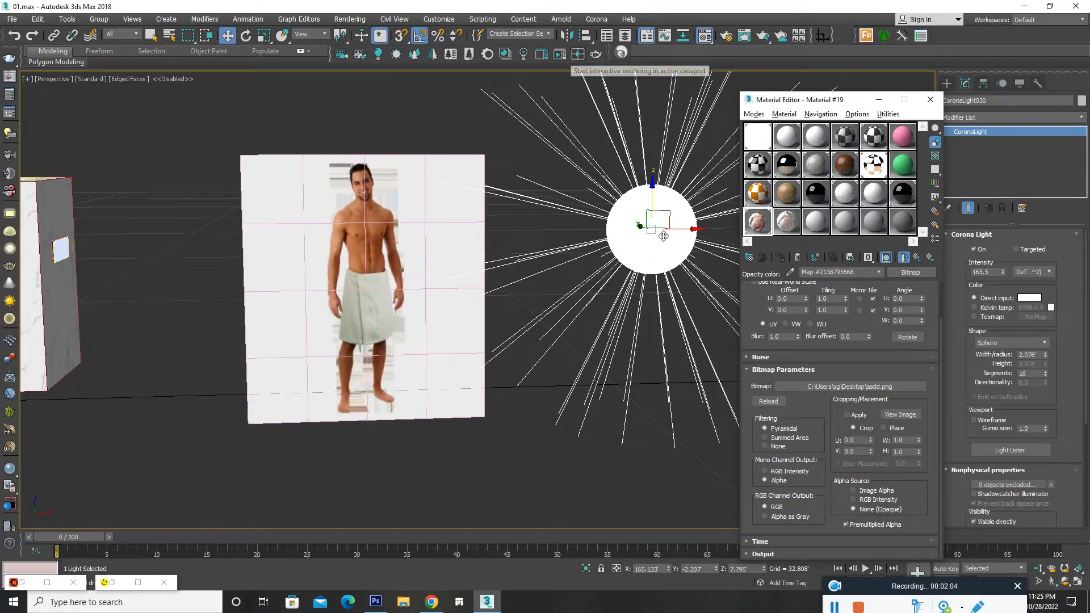
# Step: Move the spherical Corona light closer to the figure plane, raise its intensity to about 706.685, and reopen the interactive render
pyautogui.keyDown('alt'); pyautogui.moveTo(647, 253); pyautogui.dragTo(634, 286, button='middle'); pyautogui.keyUp('alt')
pyautogui.moveTo(670, 226); pyautogui.dragTo(484, 239)
pyautogui.moveTo(1002, 274); pyautogui.dragTo(1002, 245)
pyautogui.keyDown('alt'); pyautogui.moveTo(579, 272); pyautogui.dragTo(427, 570, button='middle'); pyautogui.keyUp('alt')
pyautogui.rightClick(132, 579)
pyautogui.click(111, 497)
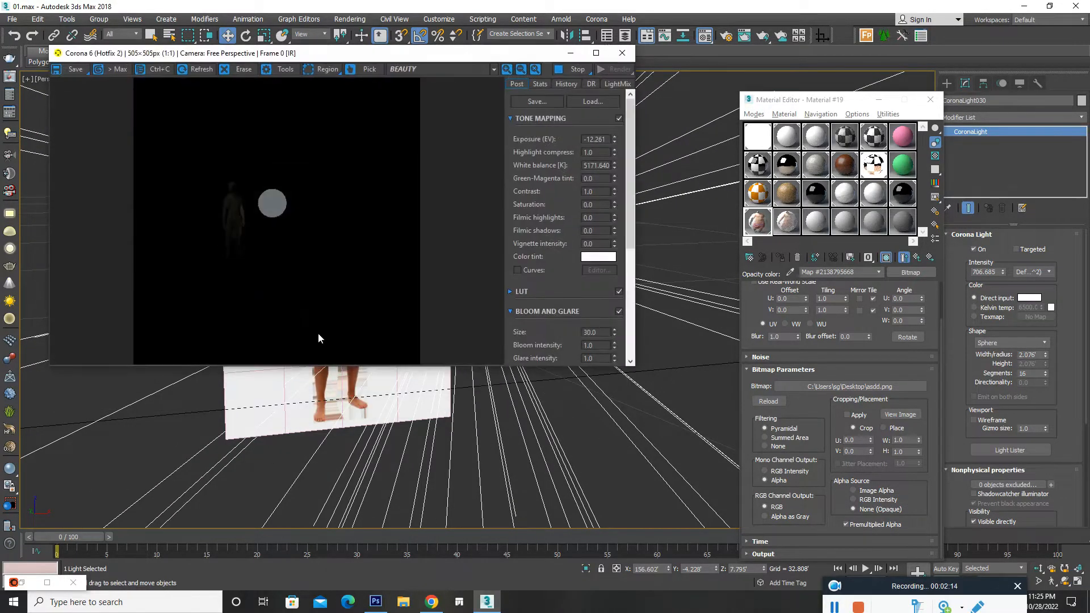
# Step: Raise the Corona light's intensity to about 31595.88 and examine the figure in the interactive render
pyautogui.scroll(2, 235, 216)
pyautogui.scroll(-2, 236, 216)
pyautogui.moveTo(1003, 275); pyautogui.dragTo(869, 129)
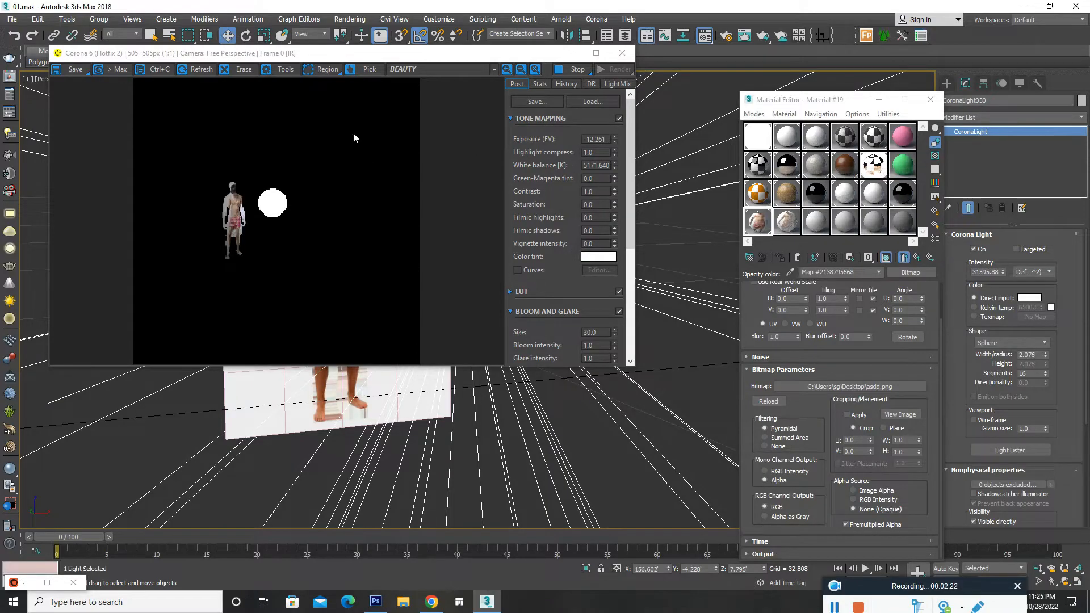
pyautogui.scroll(3, 228, 226)
pyautogui.scroll(-2, 227, 210)
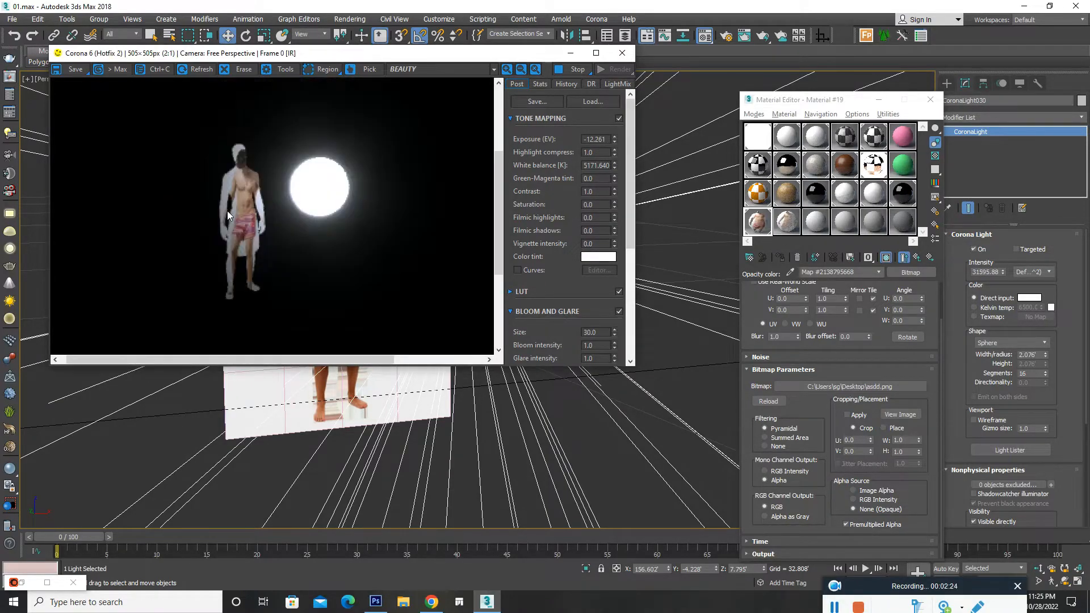
# Step: Copy the asdd.png opacity map to the material's diffuse map as an instance and check the figure's cut-out in the interactive render
pyautogui.click(881, 274)
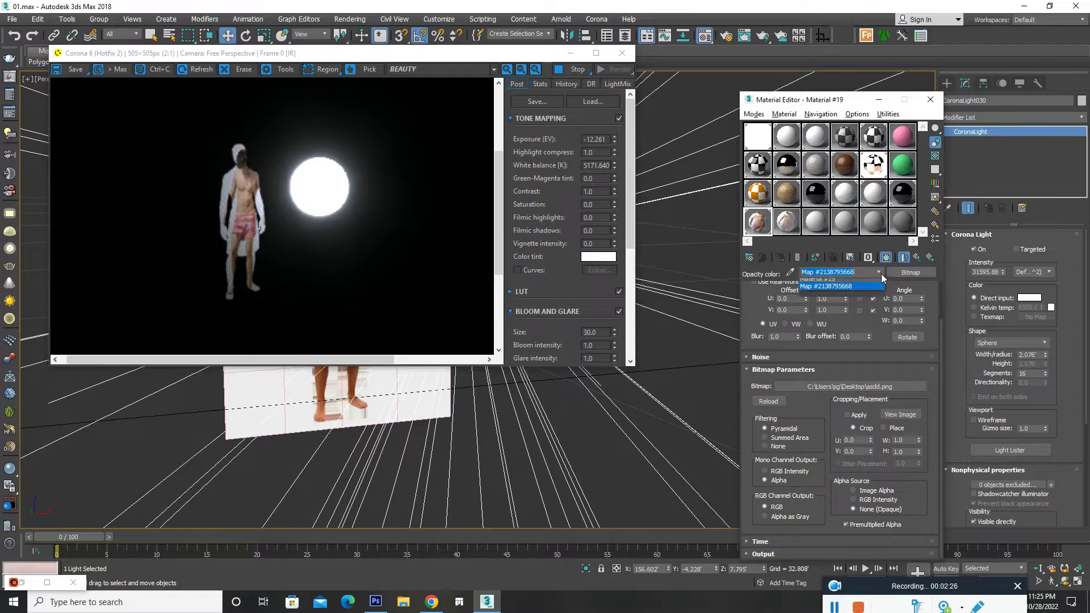
pyautogui.click(821, 283)
pyautogui.scroll(-5, 845, 410)
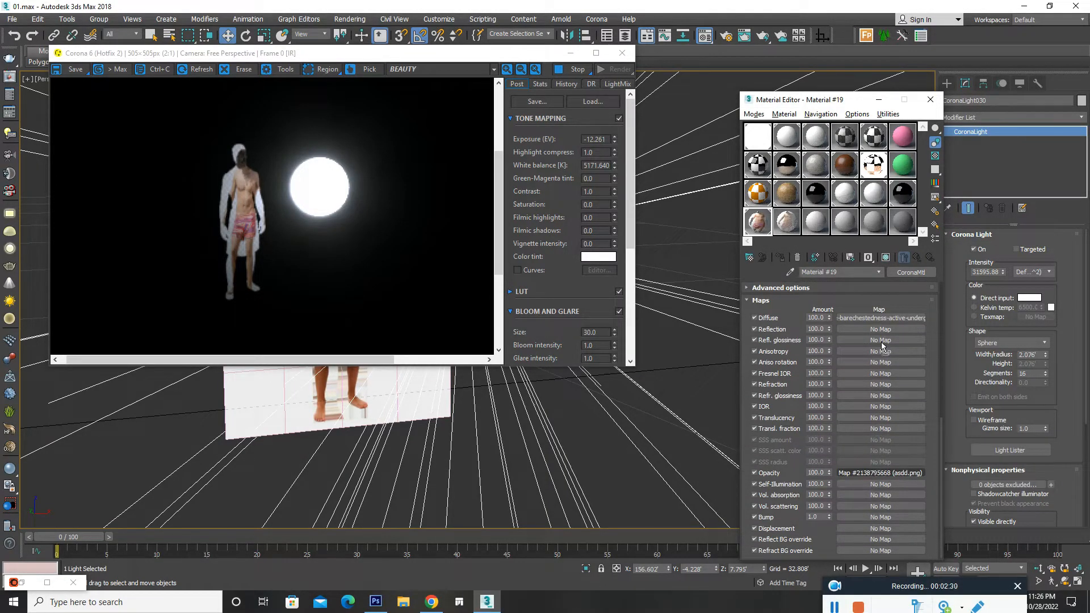
pyautogui.moveTo(884, 319); pyautogui.dragTo(880, 473)
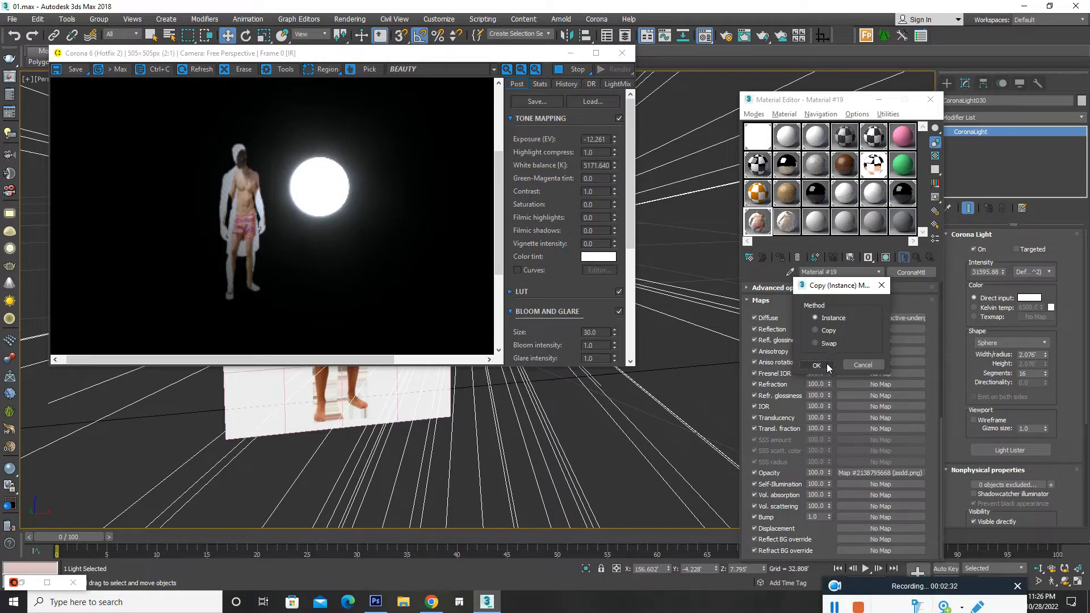
pyautogui.click(816, 365)
pyautogui.click(249, 208)
pyautogui.scroll(1, 246, 205)
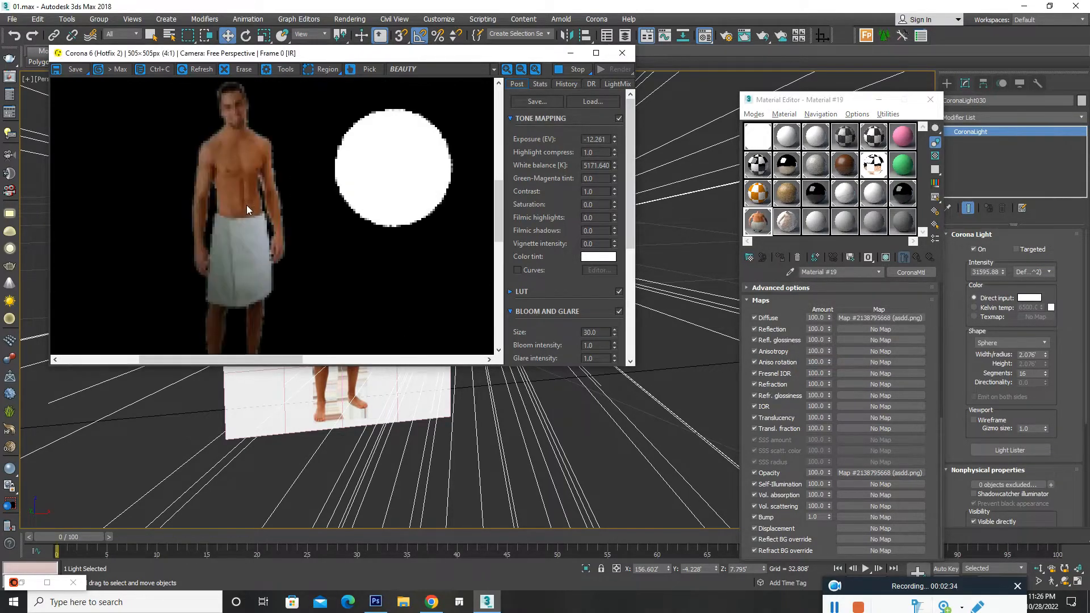
pyautogui.scroll(1, 246, 205)
pyautogui.scroll(-2, 246, 205)
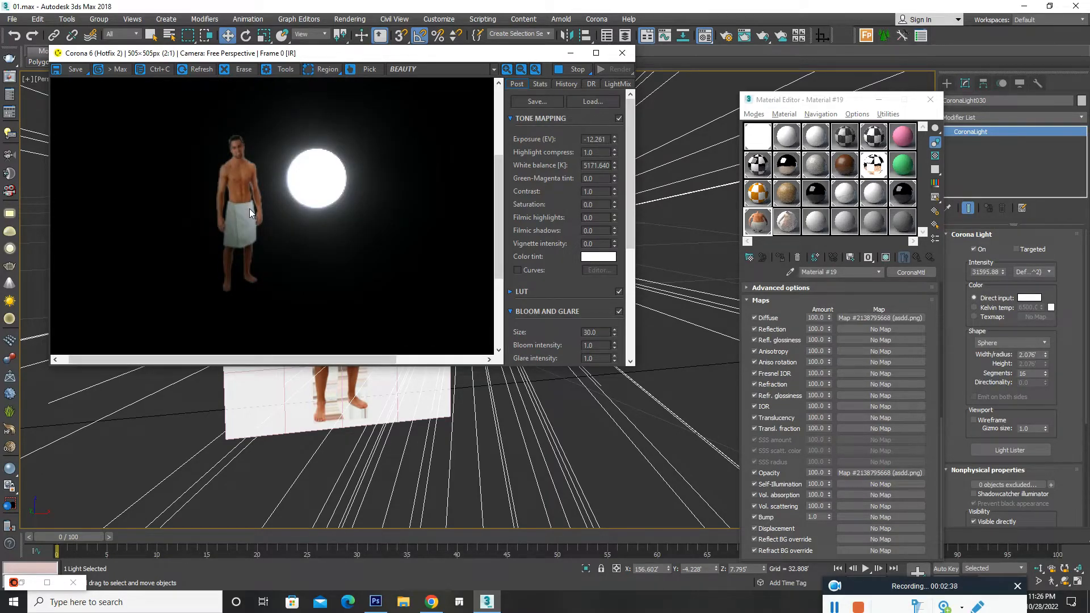
# Step: Minimize the render and material windows and delete the Corona light beside the figure plane
pyautogui.click(571, 52)
pyautogui.click(879, 99)
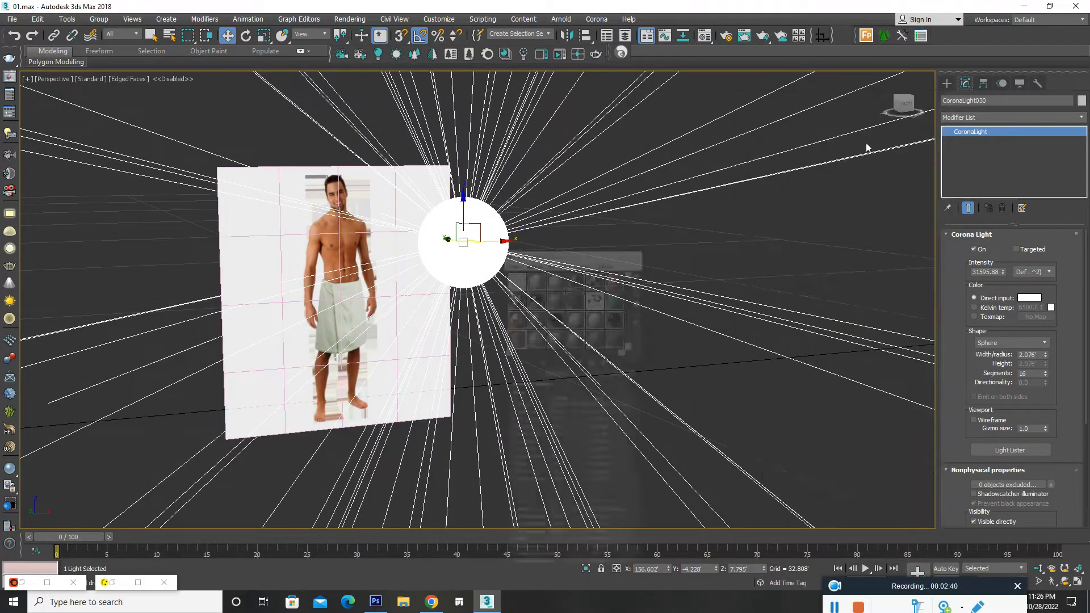
pyautogui.keyDown('alt'); pyautogui.moveTo(509, 313); pyautogui.dragTo(497, 282, button='middle'); pyautogui.keyUp('alt')
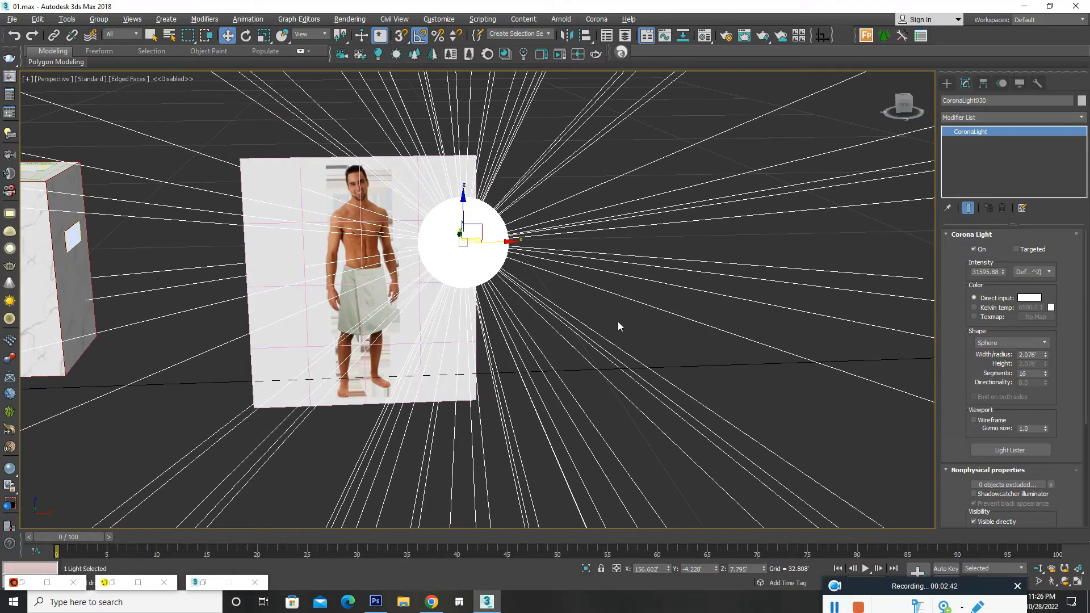
pyautogui.press('Delete')
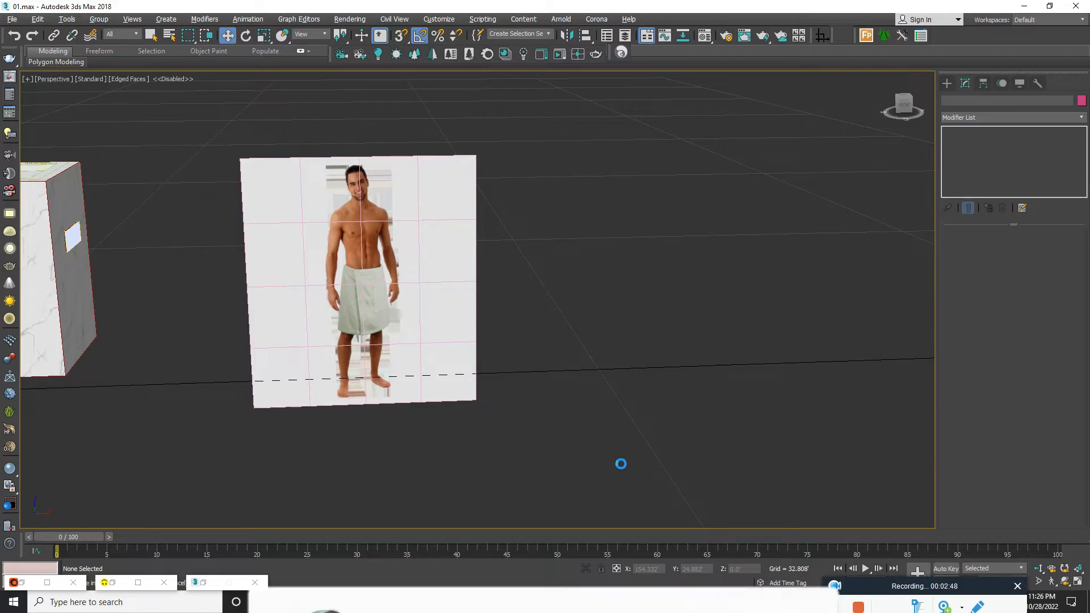
# Step: Rotate the figure plane about its vertical axis so it faces the open side of the bathroom
pyautogui.scroll(-3, 621, 463)
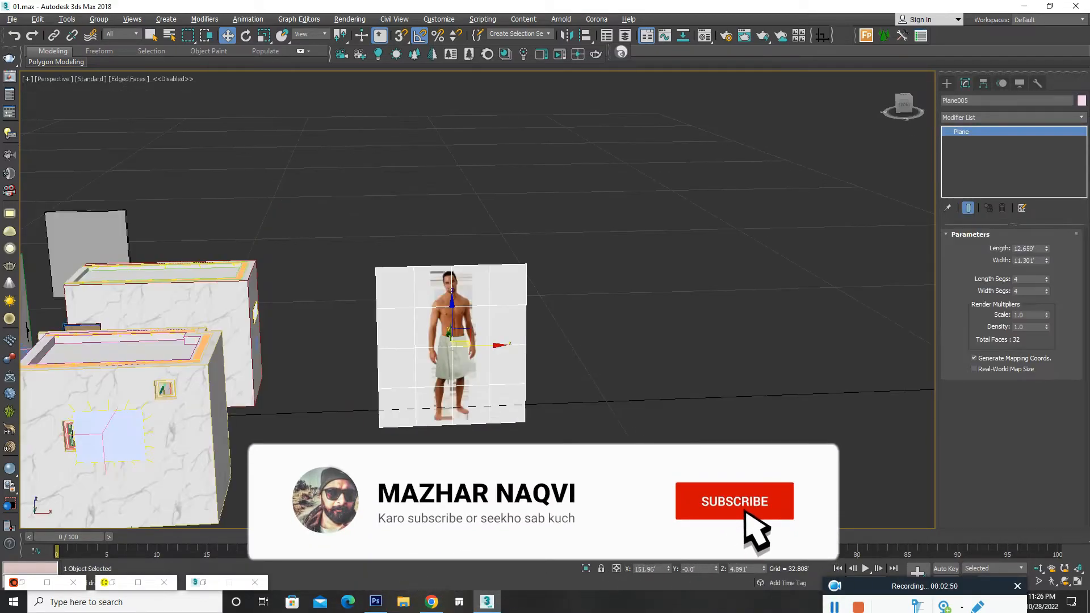
pyautogui.press('r')
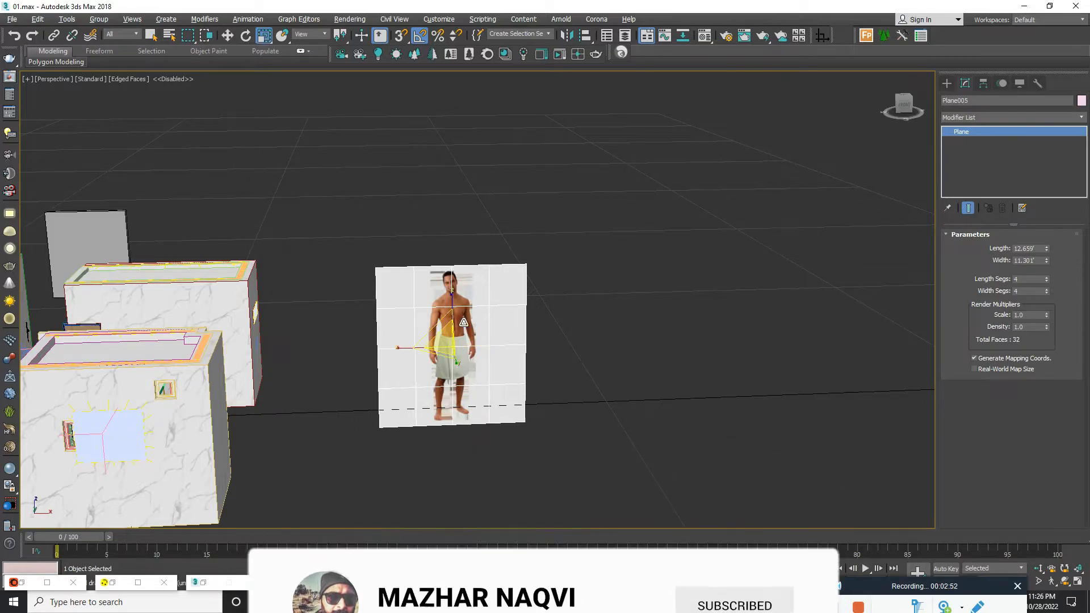
pyautogui.keyDown('alt'); pyautogui.moveTo(431, 366); pyautogui.dragTo(496, 366, button='middle'); pyautogui.keyUp('alt')
pyautogui.scroll(-2, 551, 339)
pyautogui.moveTo(550, 340); pyautogui.dragTo(392, 291, button='middle')
pyautogui.press('e')
pyautogui.moveTo(371, 282); pyautogui.dragTo(359, 340)
# Step: Move the figure plane into the bathroom at about X 132.302', Y -14.77', and lower it to about Z 2.508' so the feet meet the floor
pyautogui.press('r')
pyautogui.press('w')
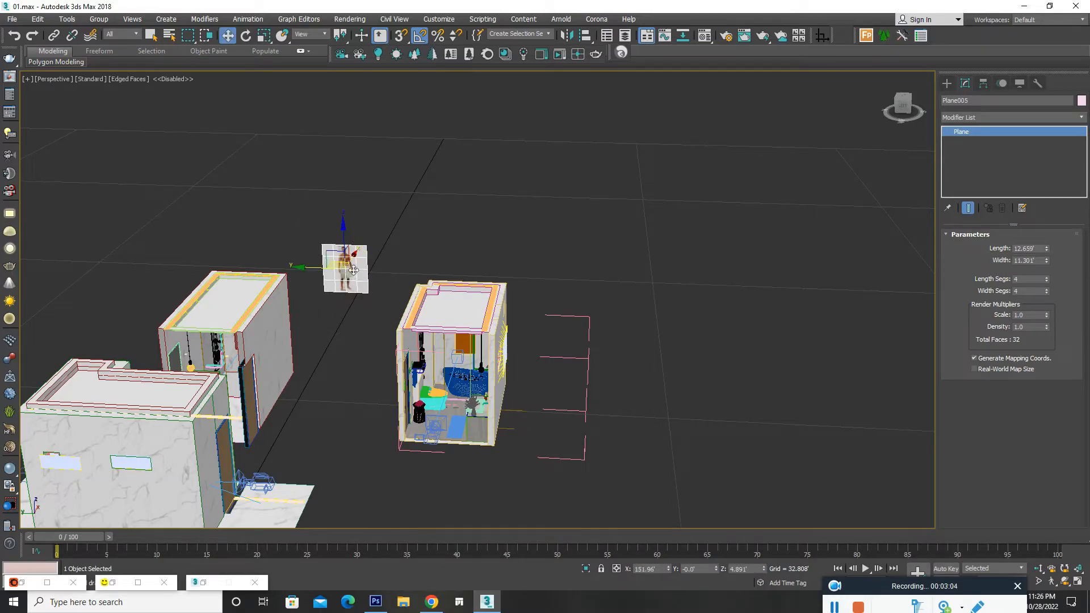
pyautogui.moveTo(340, 264); pyautogui.dragTo(478, 351)
pyautogui.press('z')
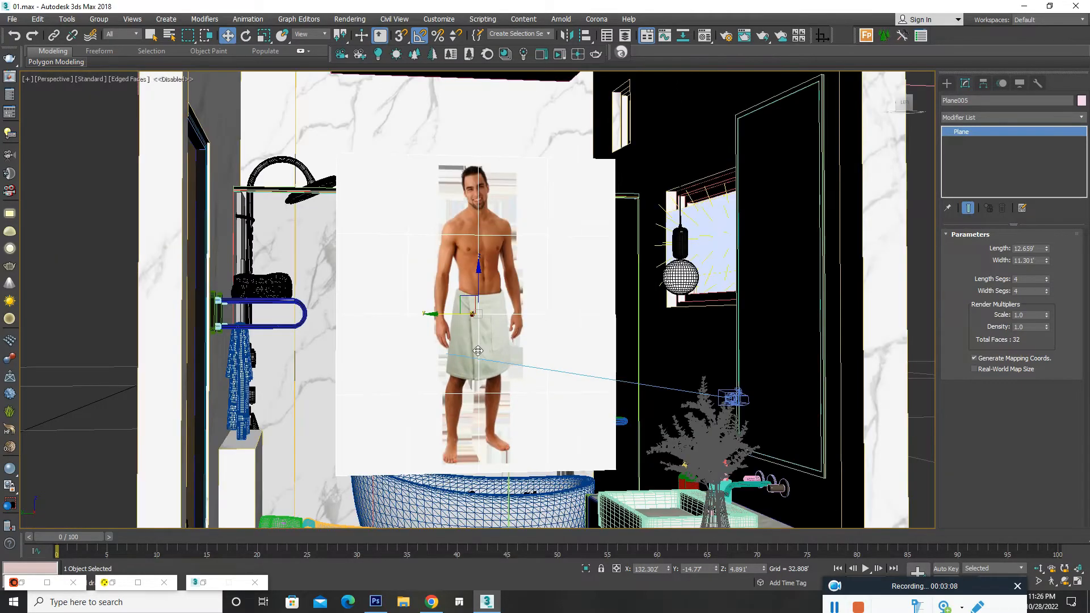
pyautogui.scroll(-5, 478, 351)
pyautogui.moveTo(460, 239); pyautogui.dragTo(460, 334)
pyautogui.moveTo(465, 334)
pyautogui.keyDown('alt'); pyautogui.mouseDown(button='middle')
pyautogui.moveTo(451, 336)
pyautogui.moveTo(460, 340)
pyautogui.mouseUp(button='middle'); pyautogui.keyUp('alt')
# Step: Scale the figure plane up uniformly and shift it behind the toilet to about X 133.221', Y -13.116'
pyautogui.press('r')
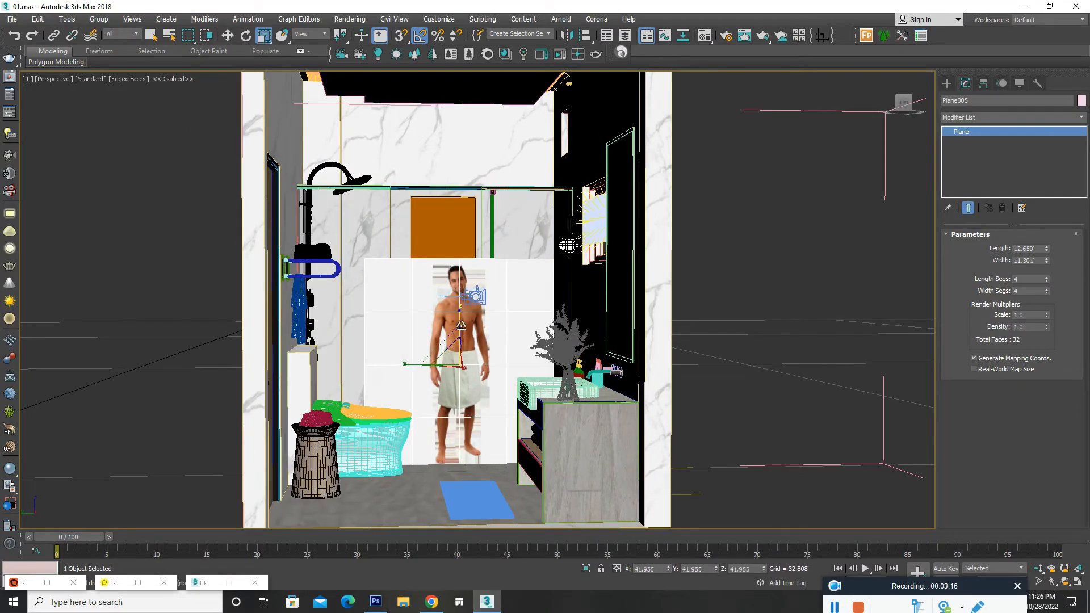
pyautogui.moveTo(447, 336); pyautogui.dragTo(443, 319)
pyautogui.press('w')
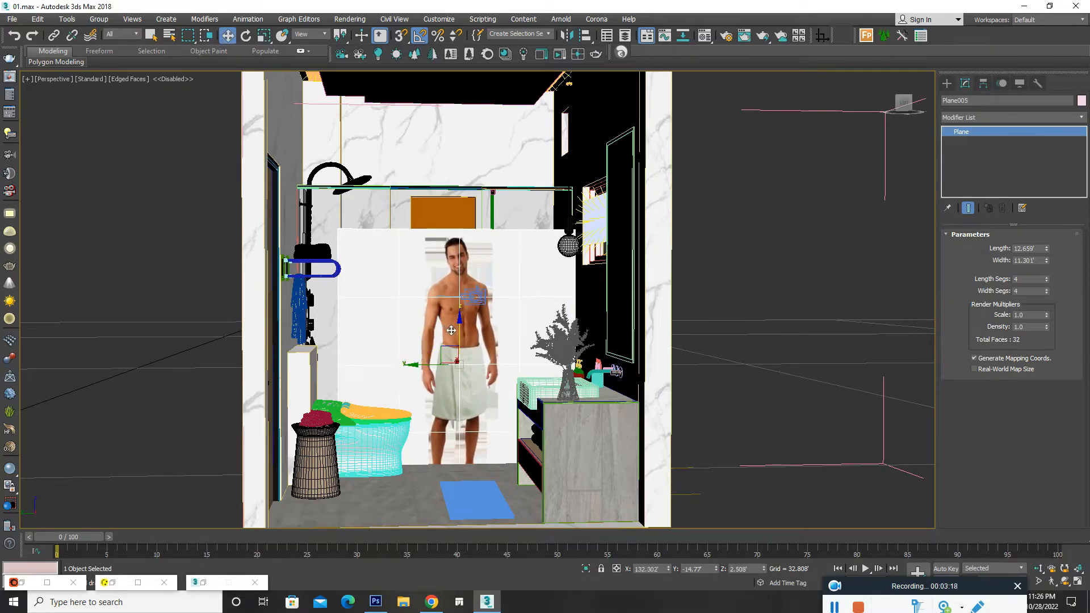
pyautogui.keyDown('alt'); pyautogui.moveTo(448, 344); pyautogui.dragTo(448, 356, button='middle'); pyautogui.keyUp('alt')
pyautogui.moveTo(448, 357); pyautogui.dragTo(385, 344)
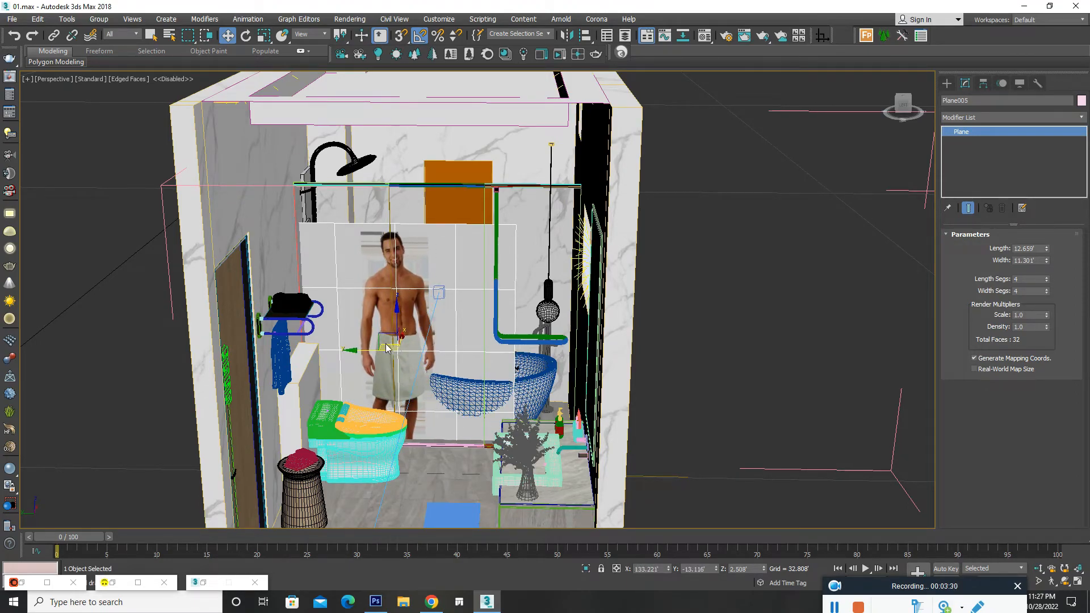
# Step: Switch the view to PhysCamera004, check the figure in the enlarged interactive render, and close the render window
pyautogui.press('c')
pyautogui.doubleClick(526, 243)
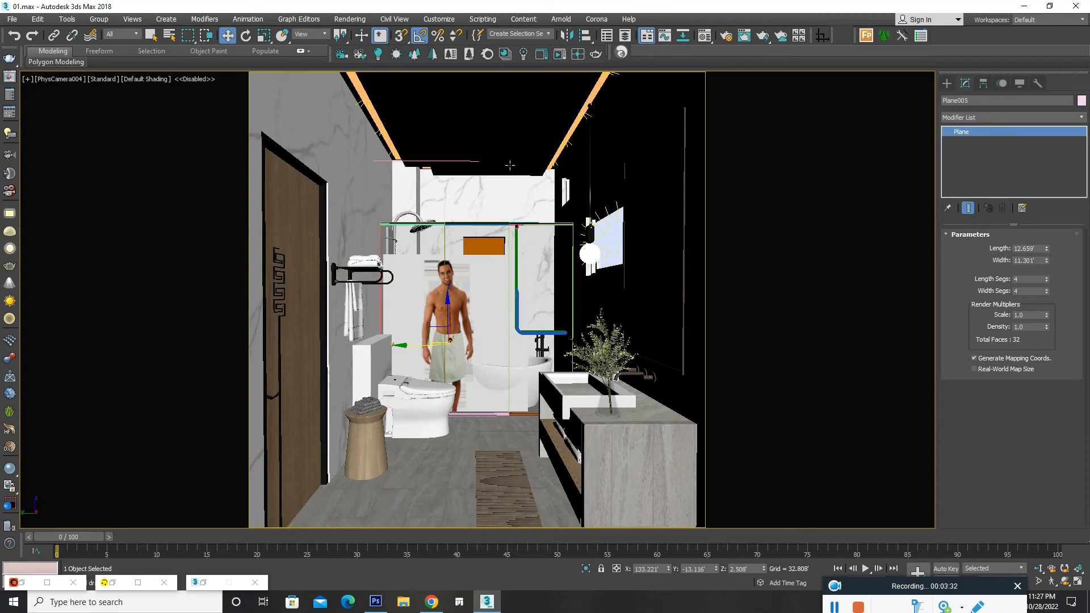
pyautogui.click(113, 582)
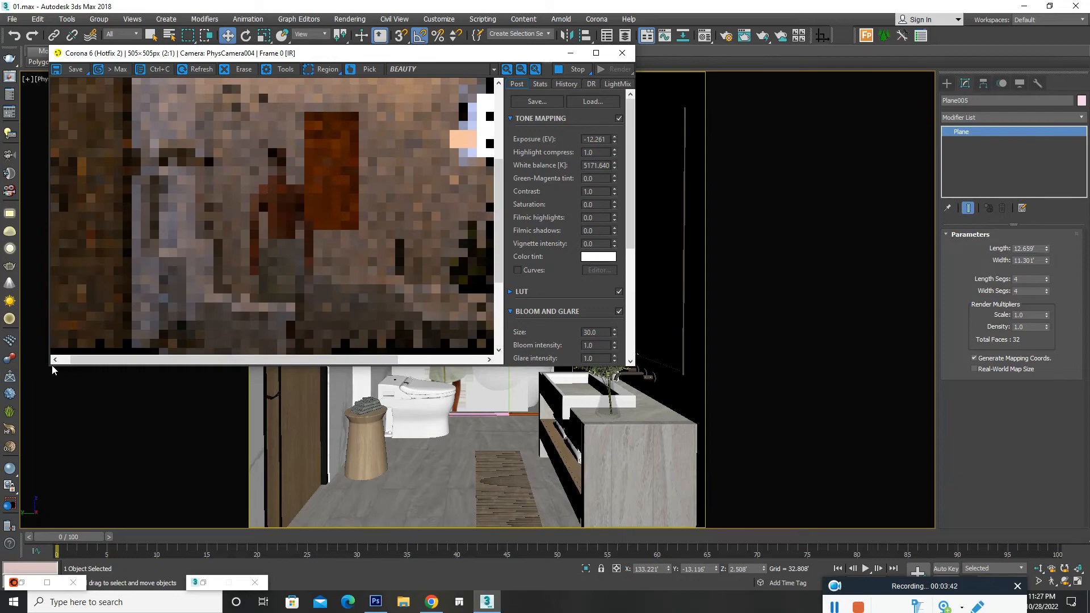
pyautogui.moveTo(57, 366); pyautogui.dragTo(59, 532)
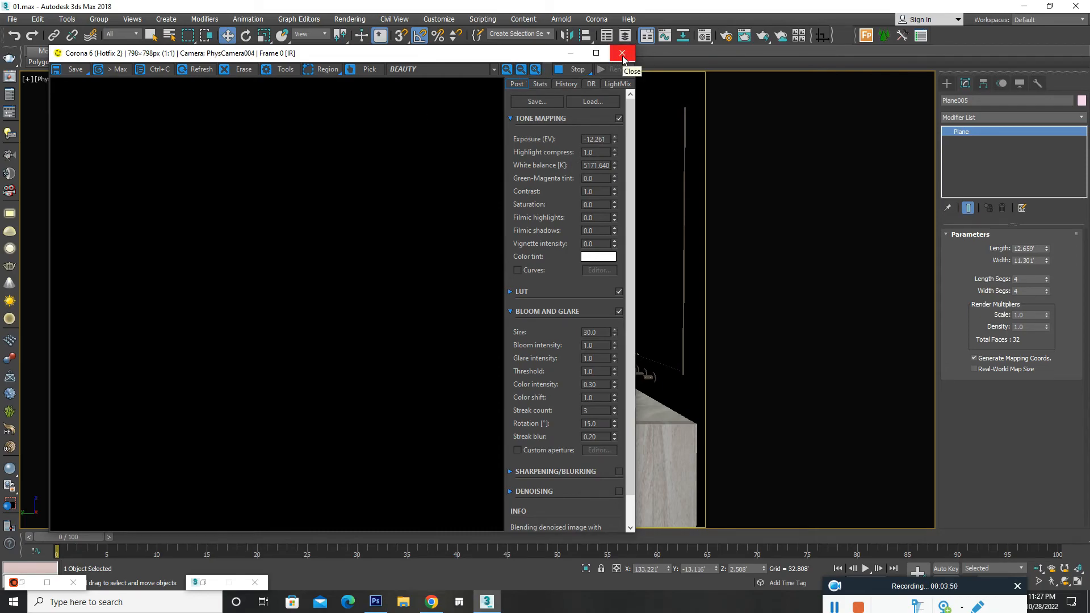
pyautogui.click(622, 54)
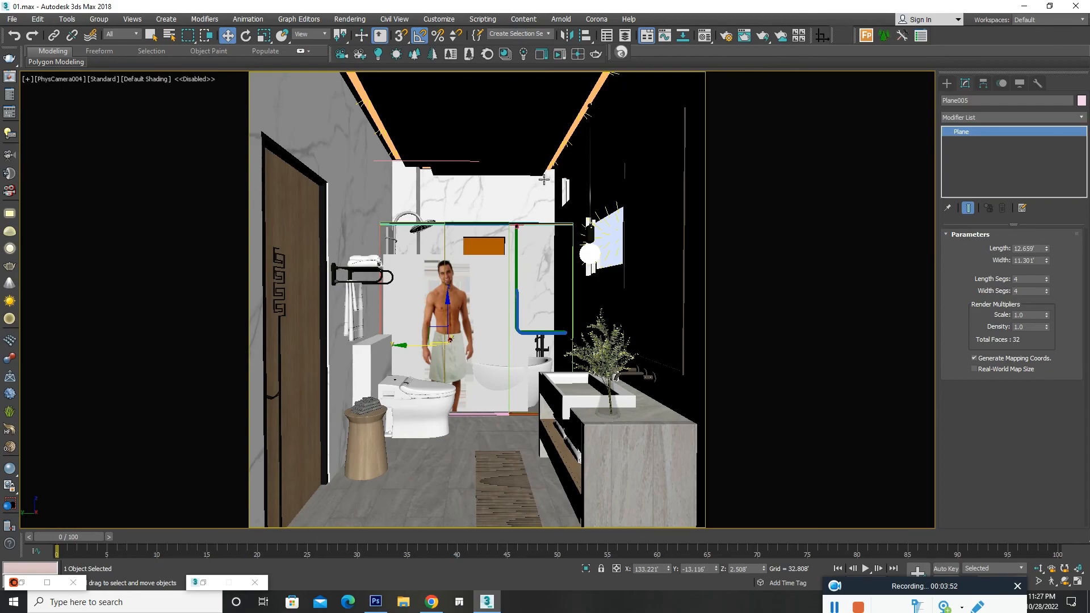
# Step: Start a production render of the bathroom from PhysCamera004
pyautogui.hotkey('shift', 'q')
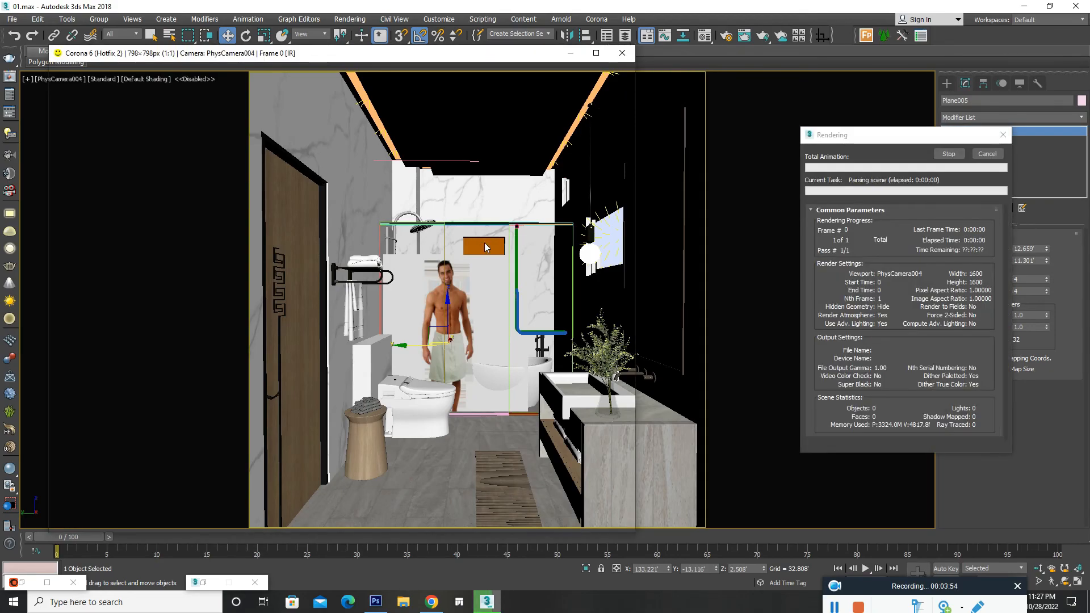